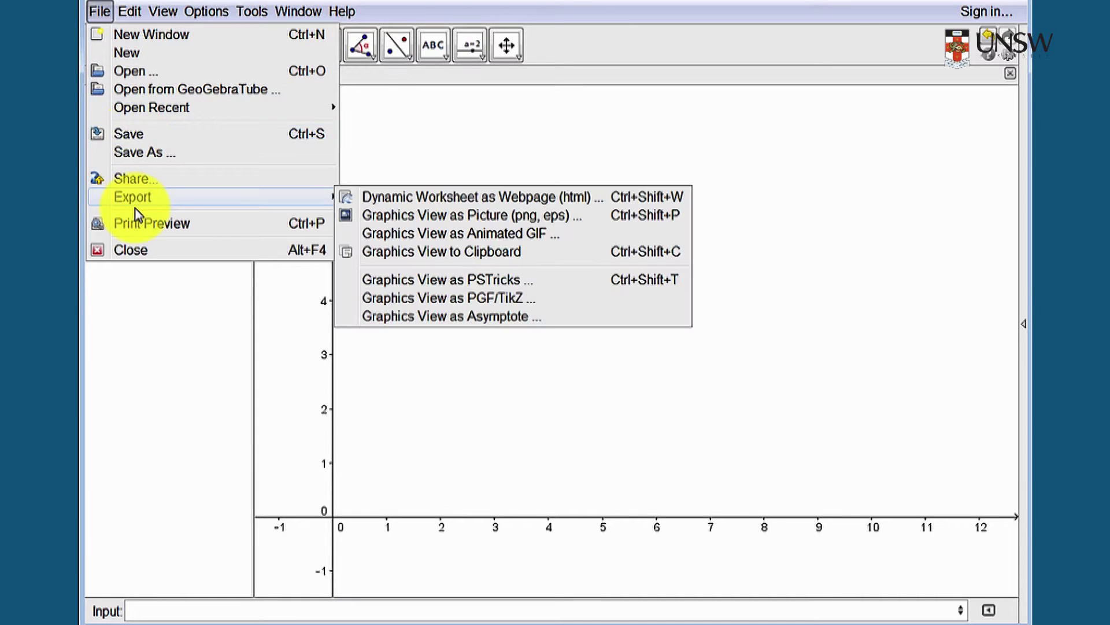
Step: Show the Spreadsheet view beside the graphics area and hide it again
mouse_move(131, 17)
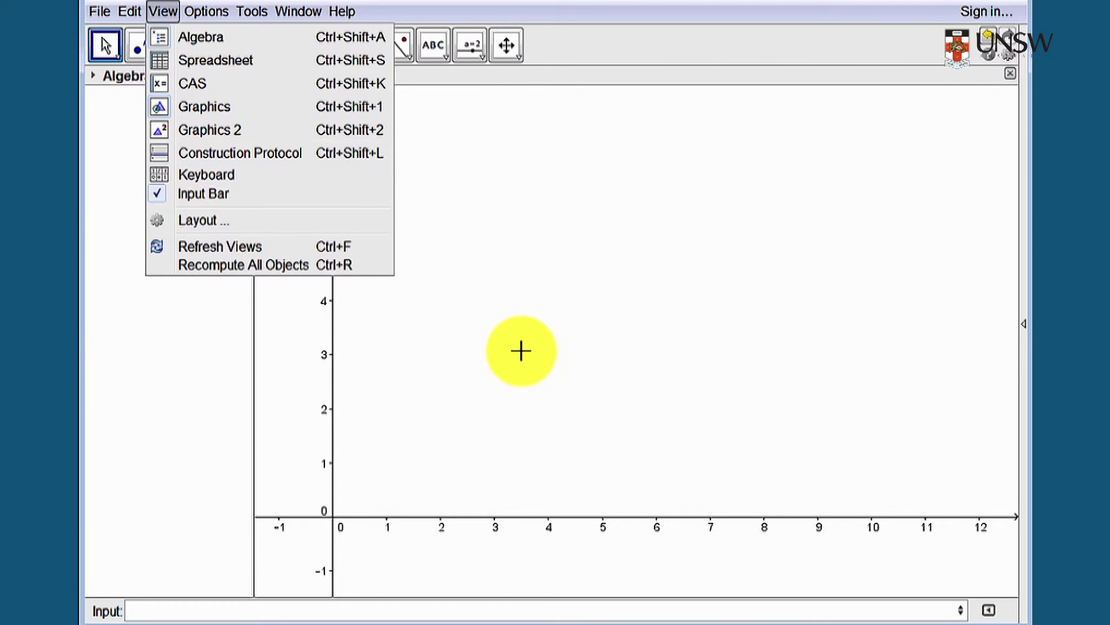
click(216, 62)
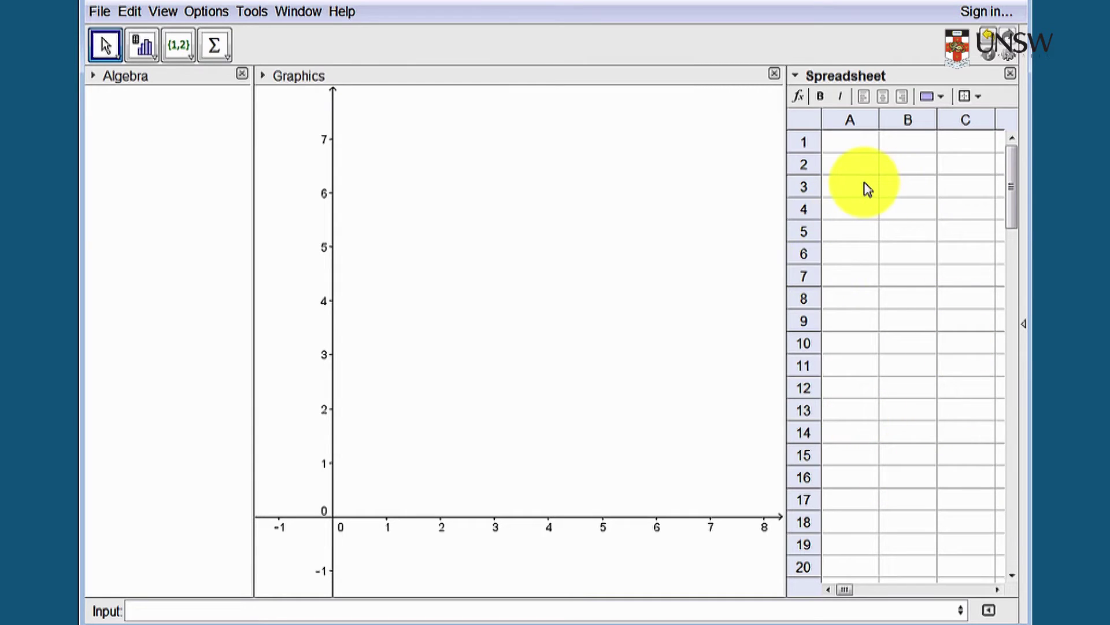
click(162, 12)
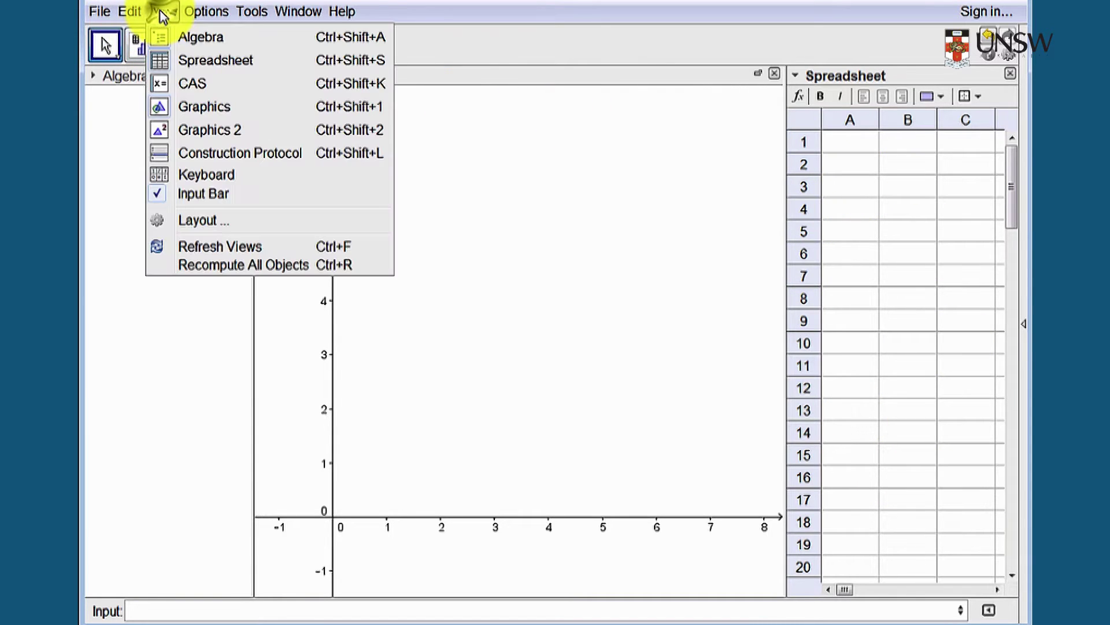
click(184, 60)
Step: Look through the available view, font size, rounding, custom tool, window and help commands
click(161, 13)
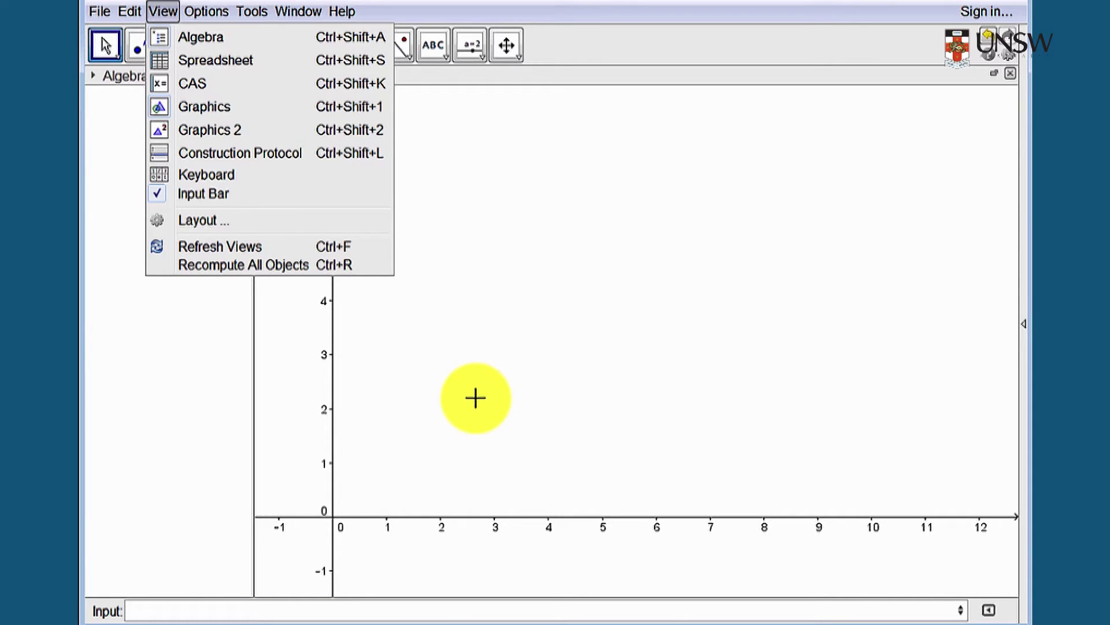
click(206, 13)
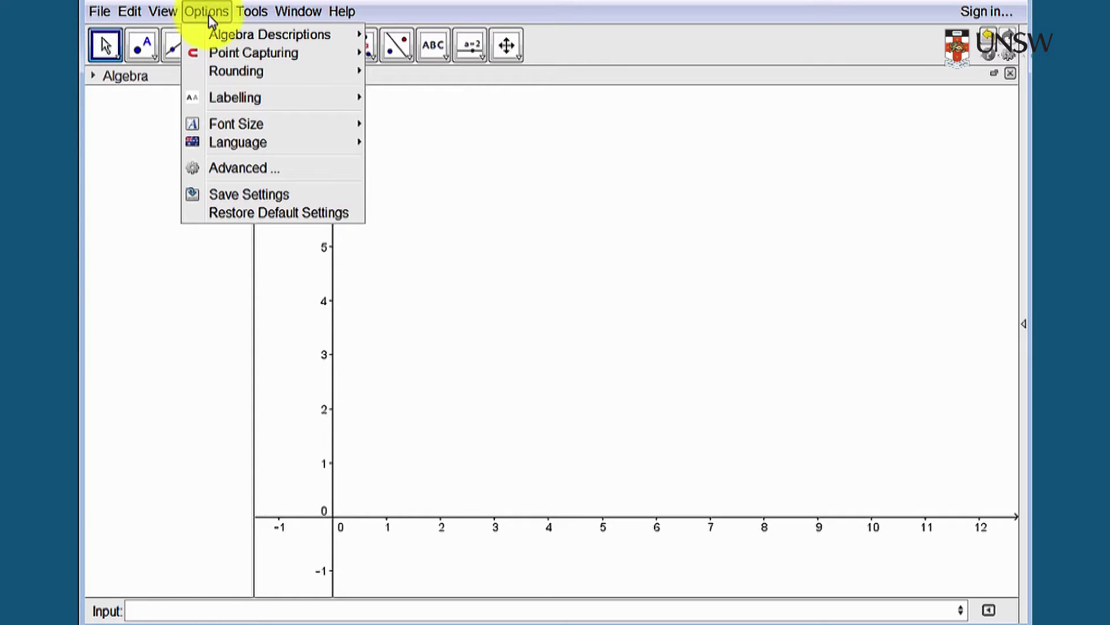
mouse_move(233, 129)
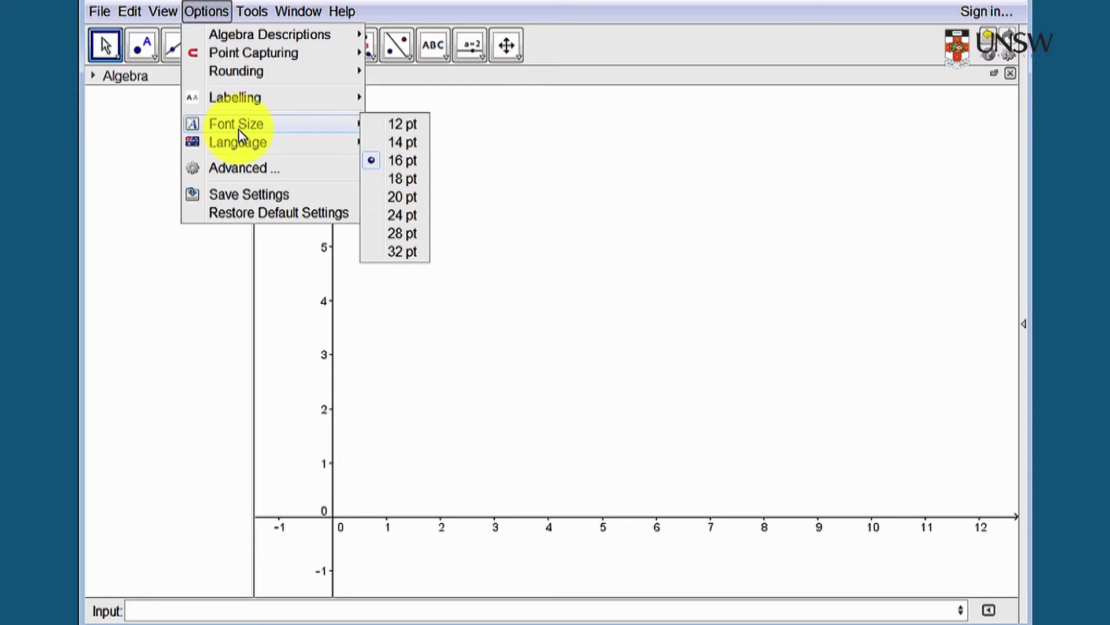
mouse_move(250, 74)
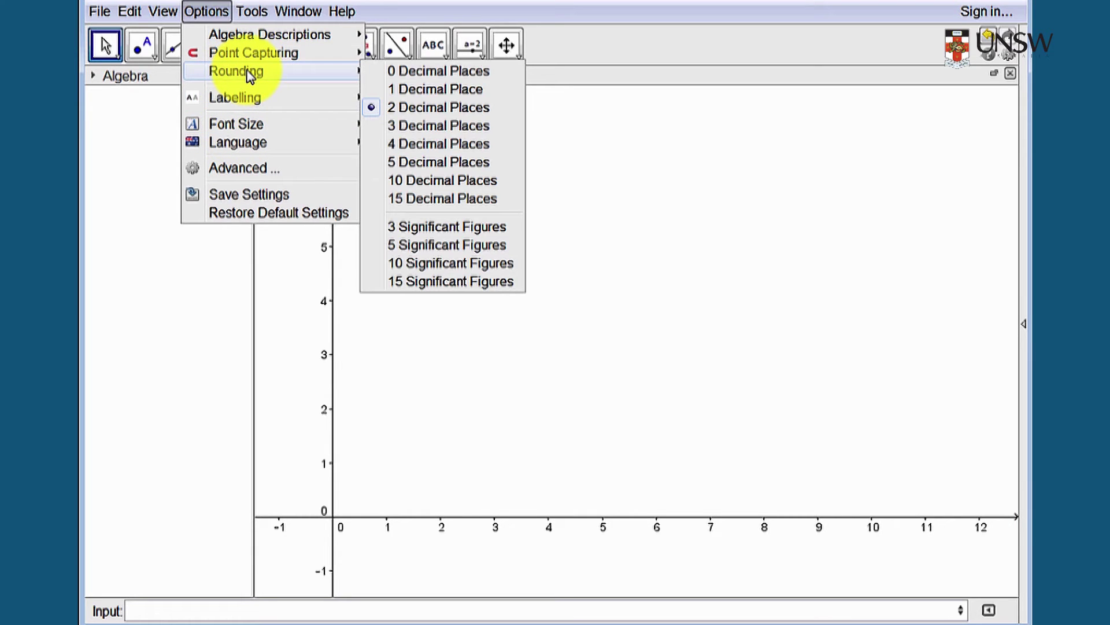
mouse_move(251, 12)
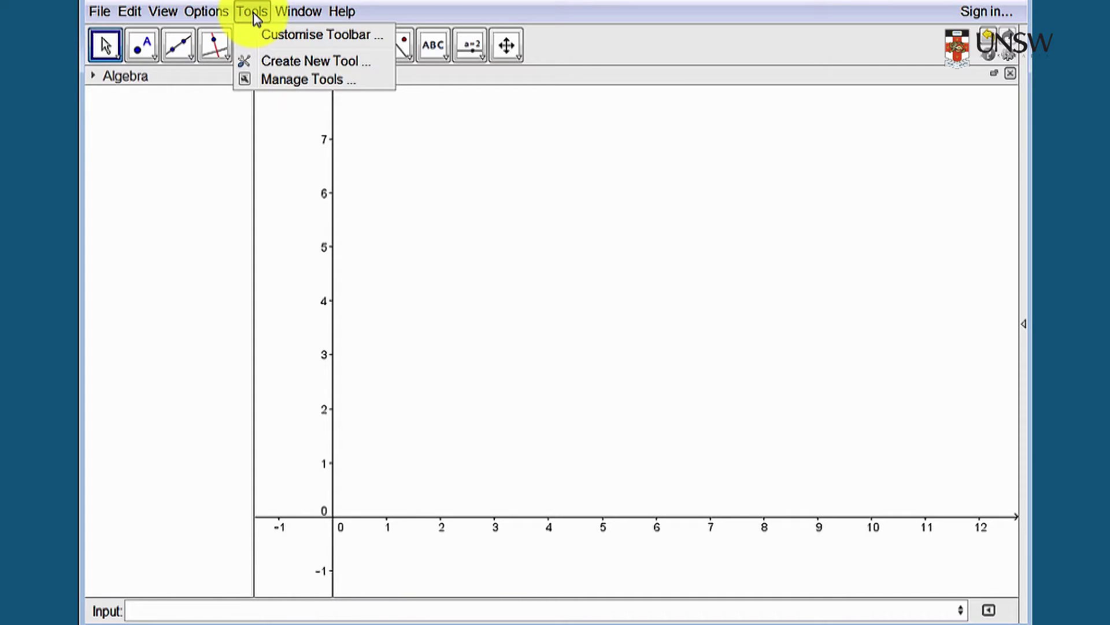
mouse_move(296, 15)
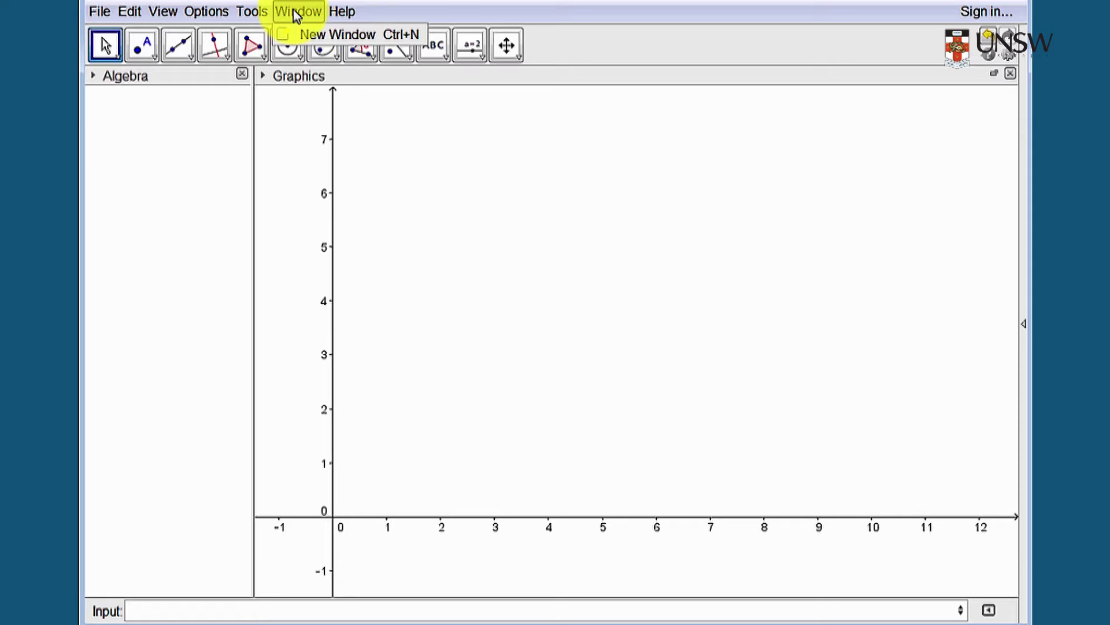
mouse_move(345, 17)
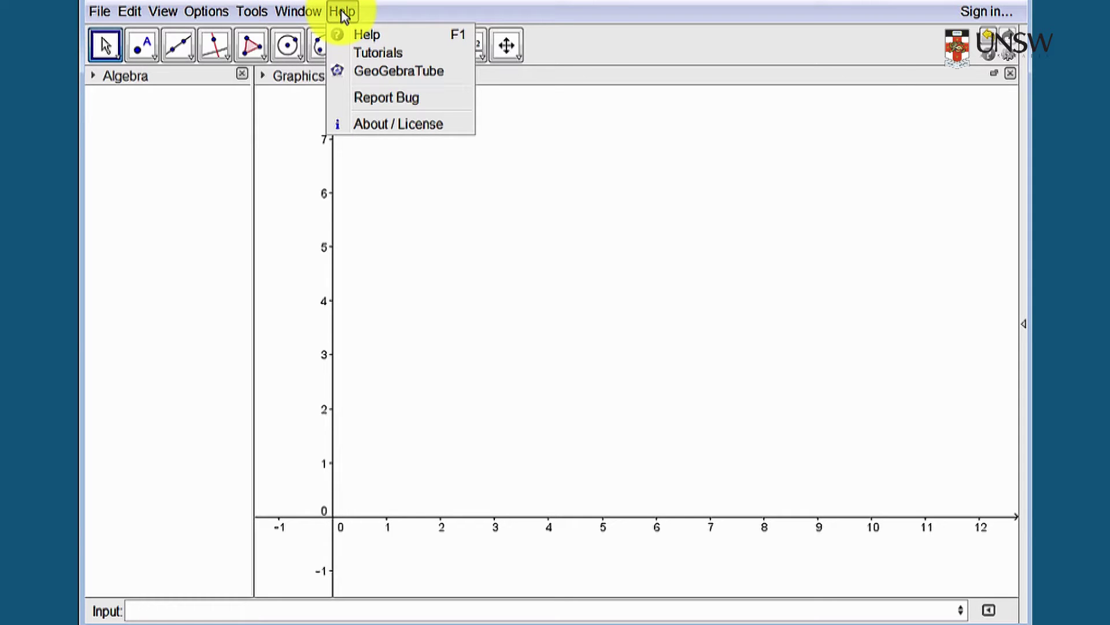
click(165, 153)
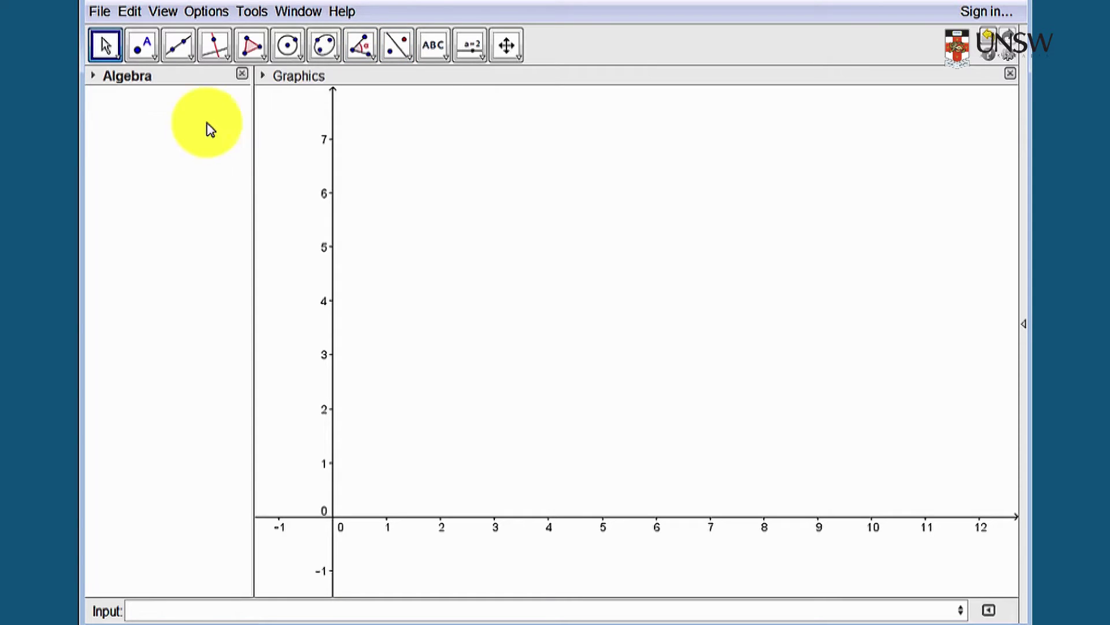
Step: Plot three free points A, B and C at about (2.4, 4.3), (5.4, 6.4) and (7.7, 3.1)
click(139, 55)
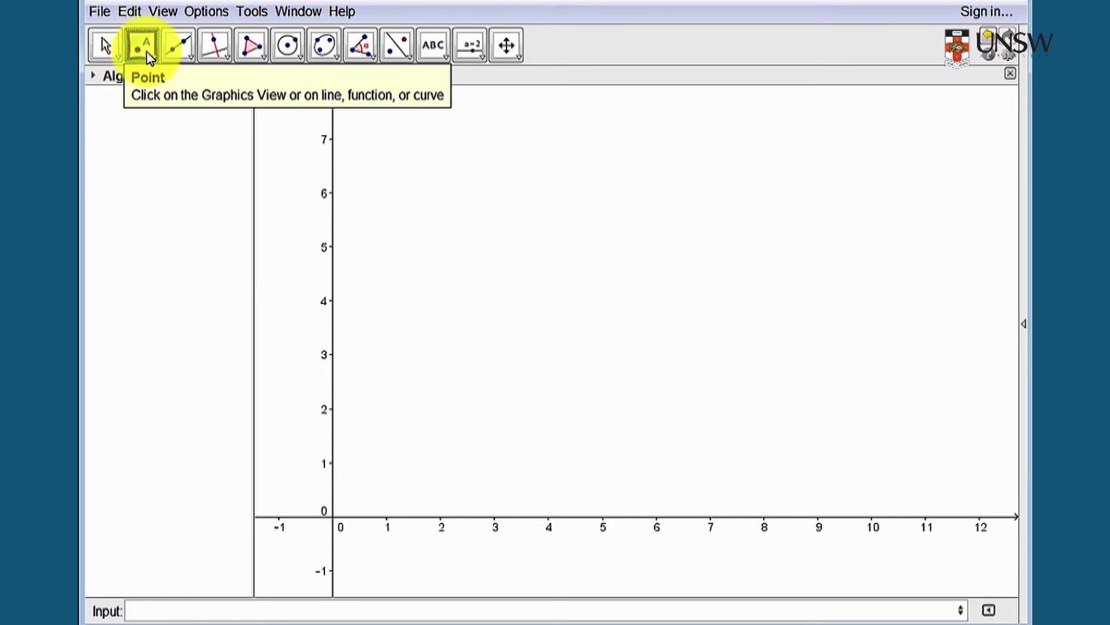
click(157, 59)
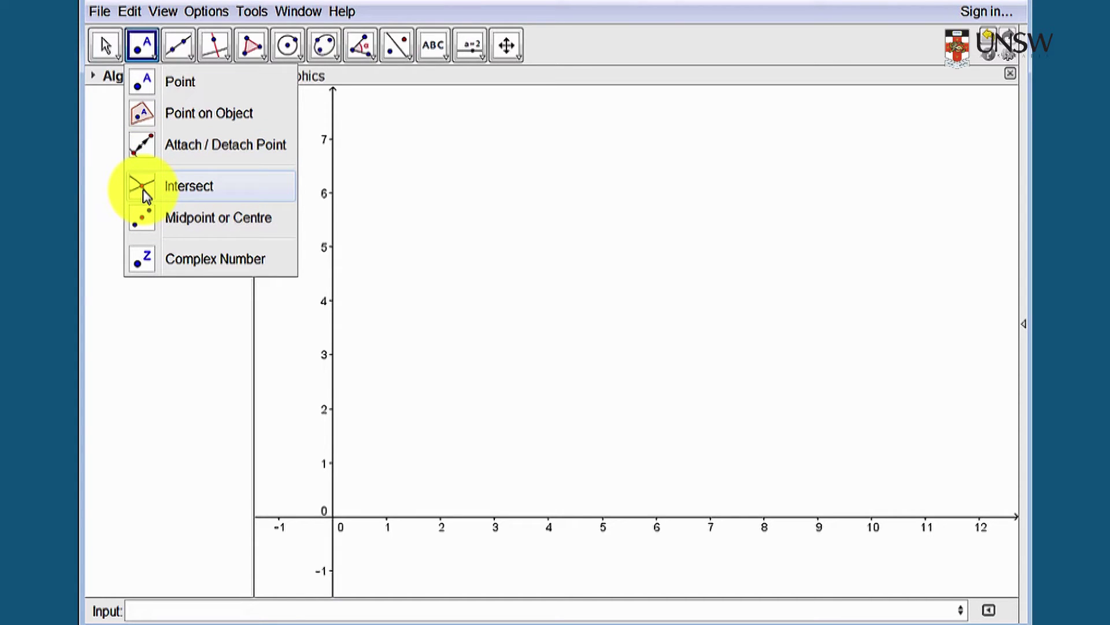
click(142, 81)
click(459, 284)
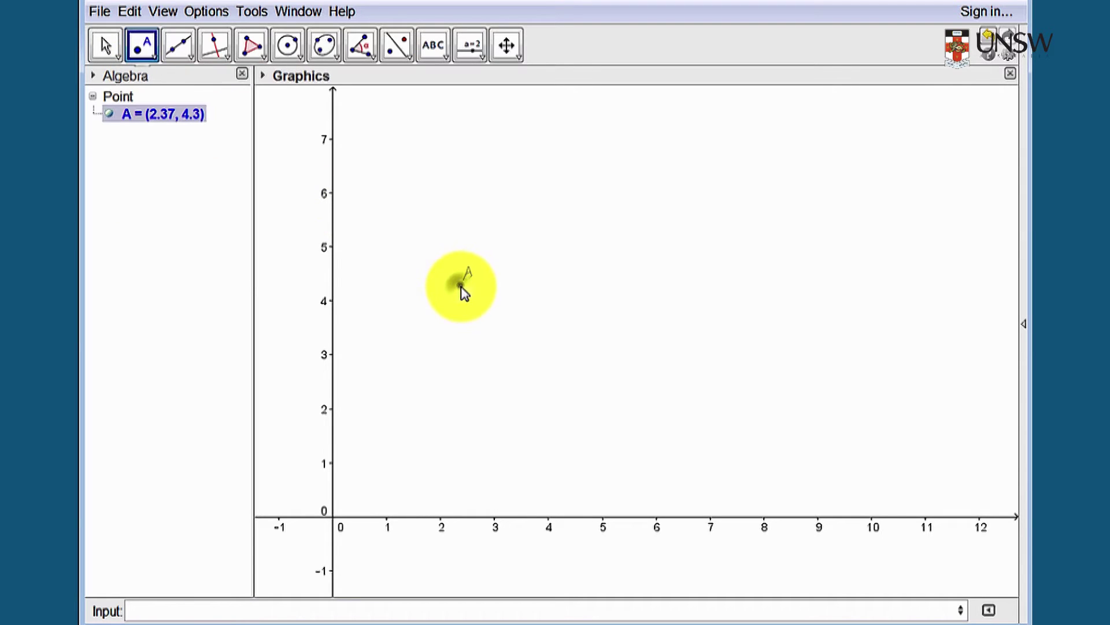
click(625, 173)
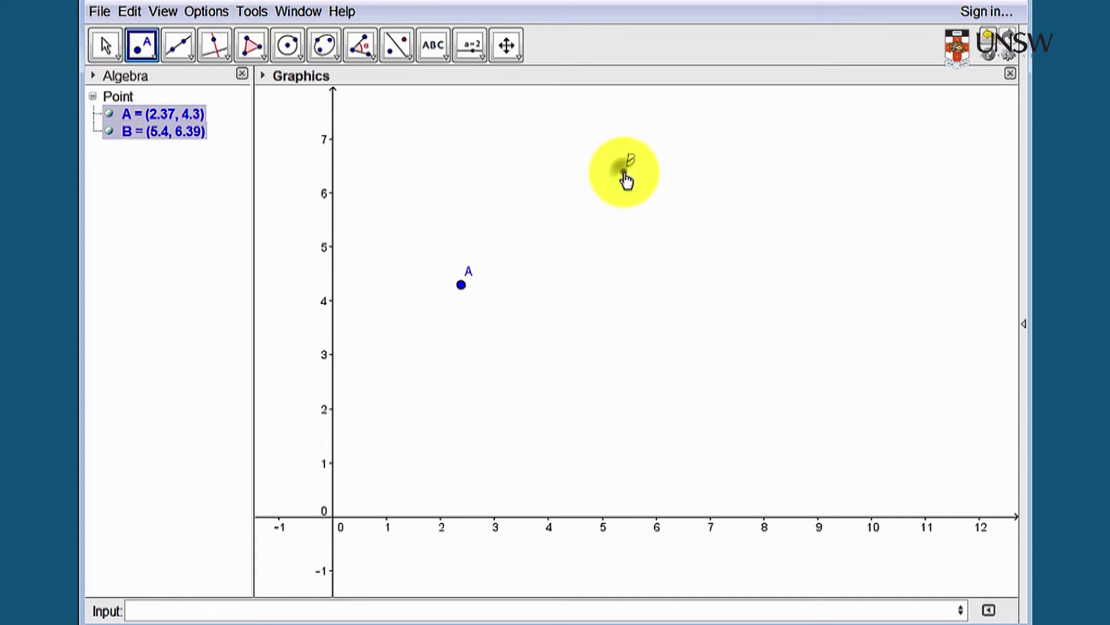
click(746, 347)
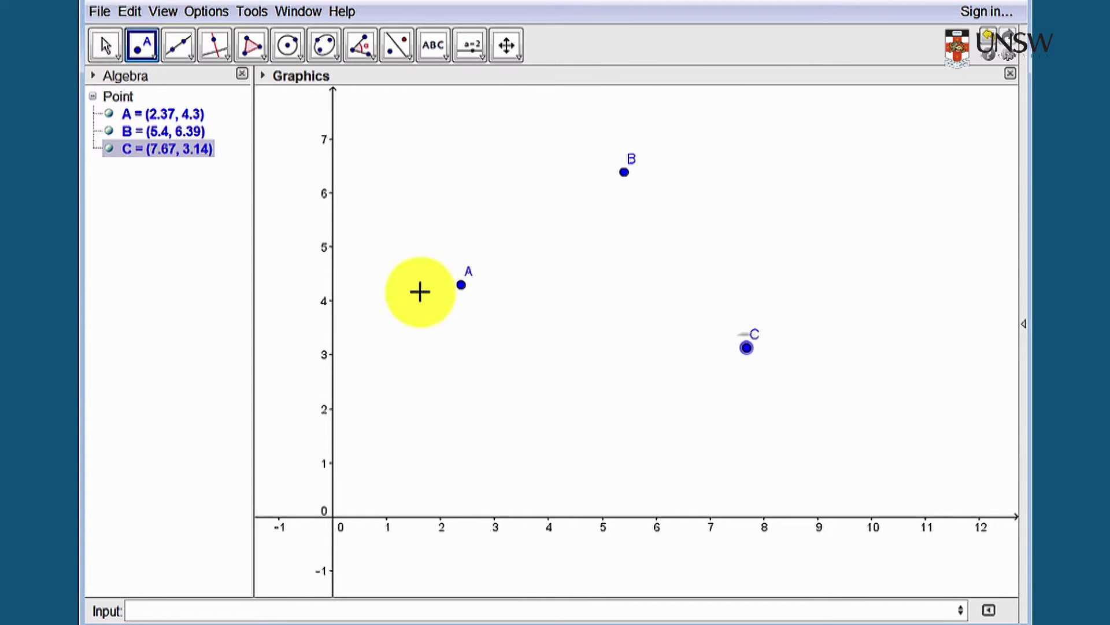
Step: Move point A to about (2.6, 4.4)
click(105, 51)
click(461, 285)
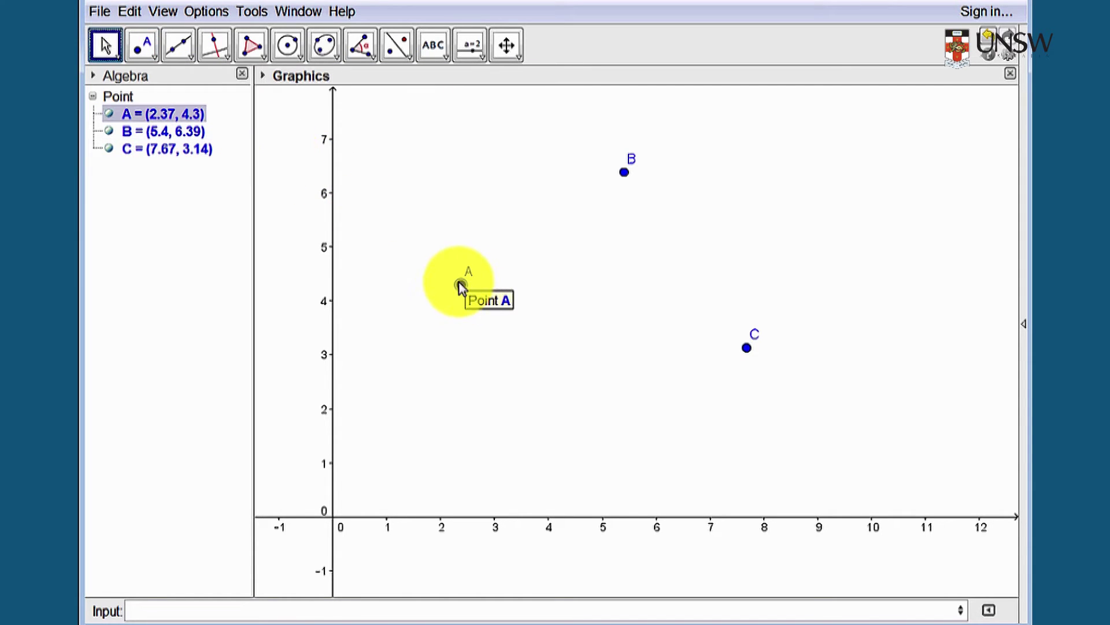
mouse_move(460, 282)
mouse_down()
mouse_move(460, 268)
mouse_move(458, 279)
mouse_move(486, 281)
mouse_move(474, 280)
mouse_up()
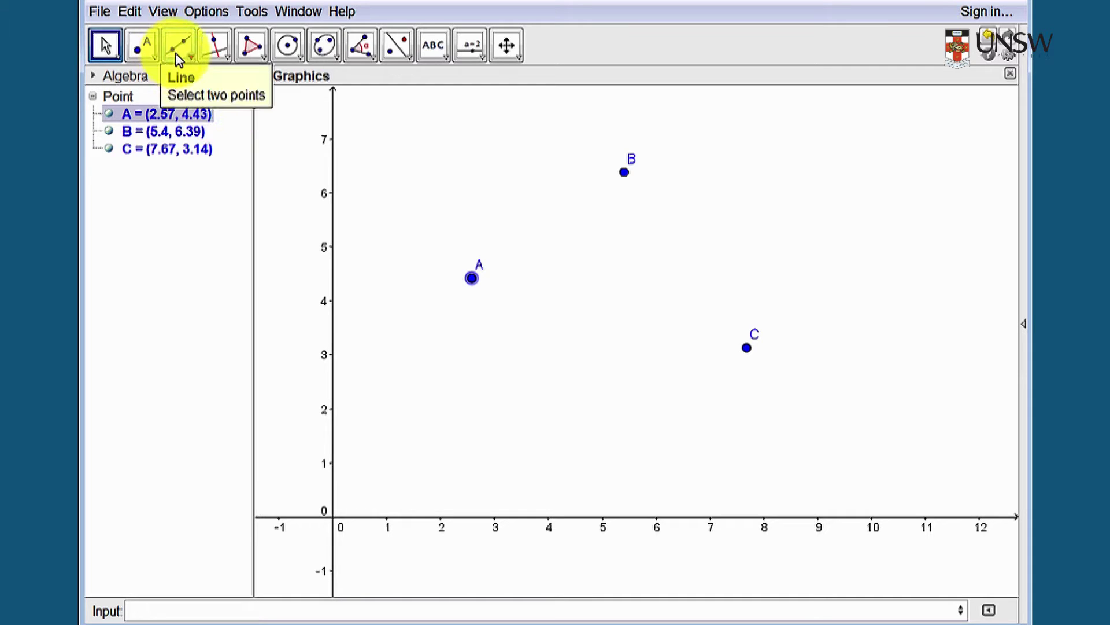
Step: Draw intervals between two points joining A to B and B to C
click(191, 58)
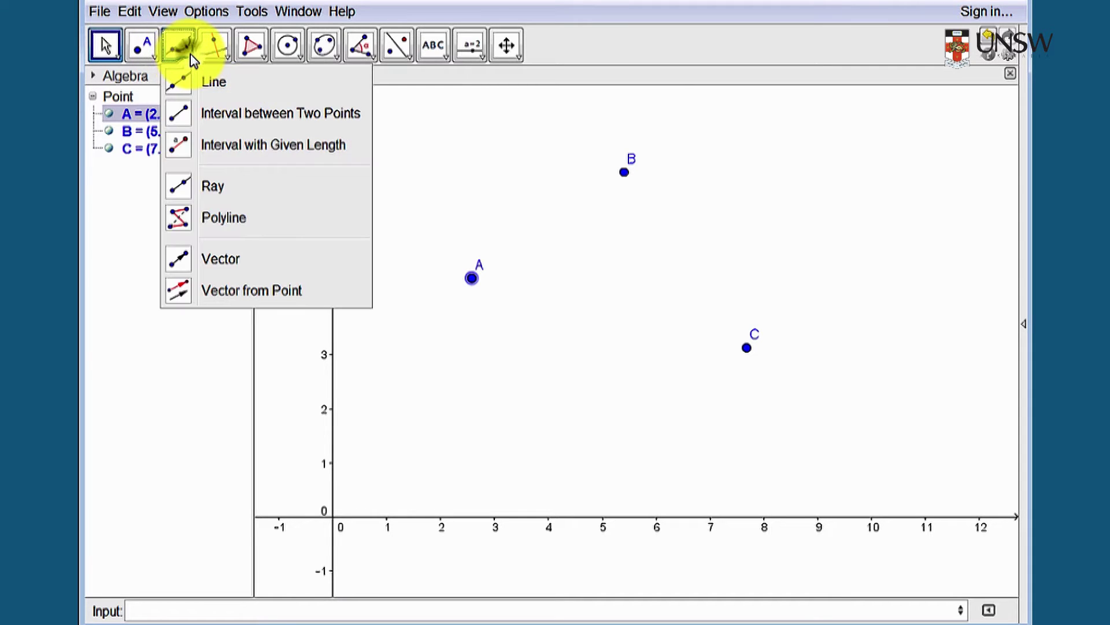
click(192, 119)
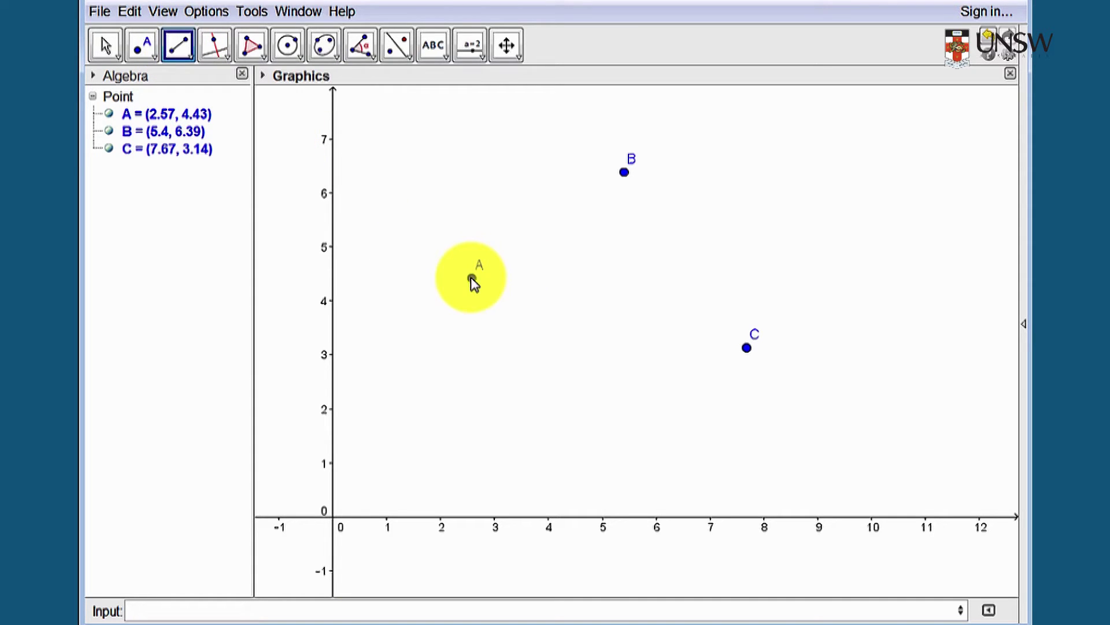
click(471, 279)
click(624, 172)
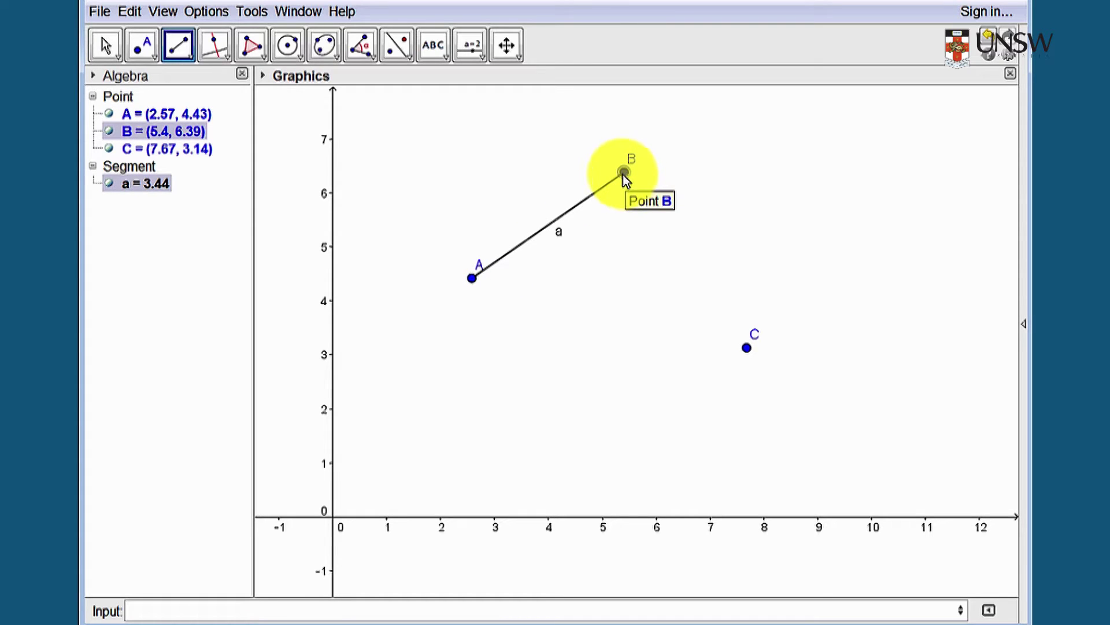
click(625, 173)
click(745, 350)
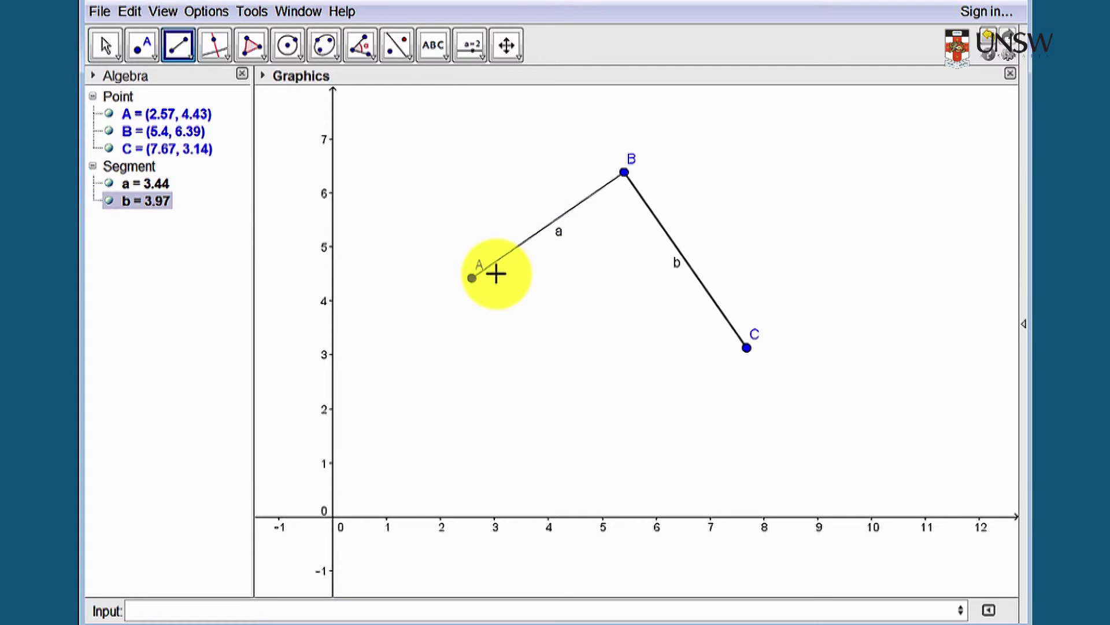
Step: Create a closed triangular polygon through points A, B and C
click(263, 56)
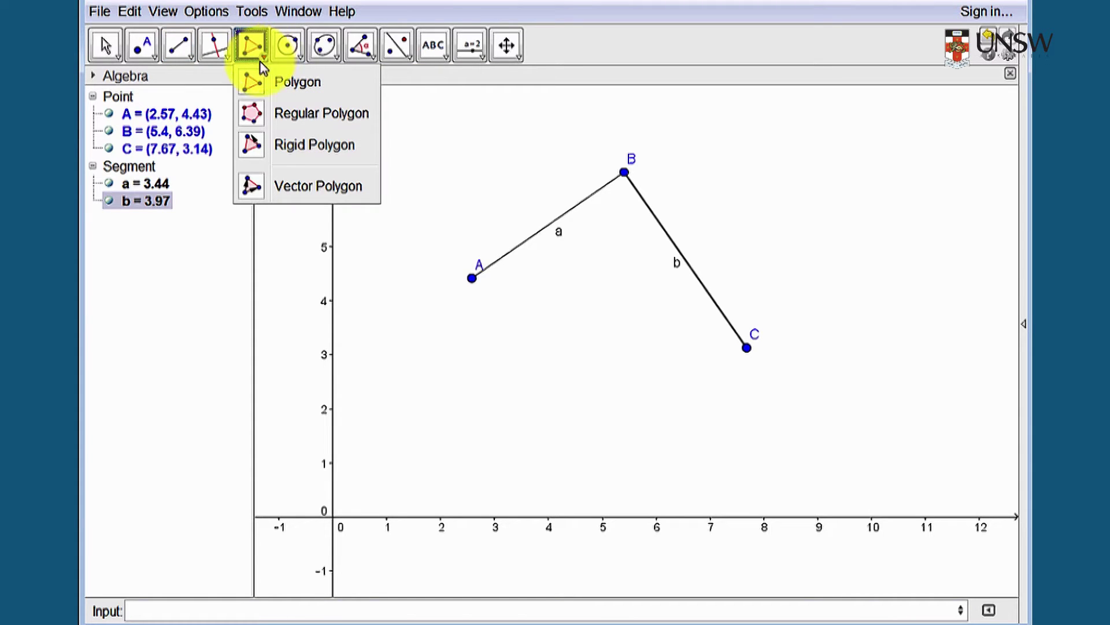
click(248, 82)
click(472, 279)
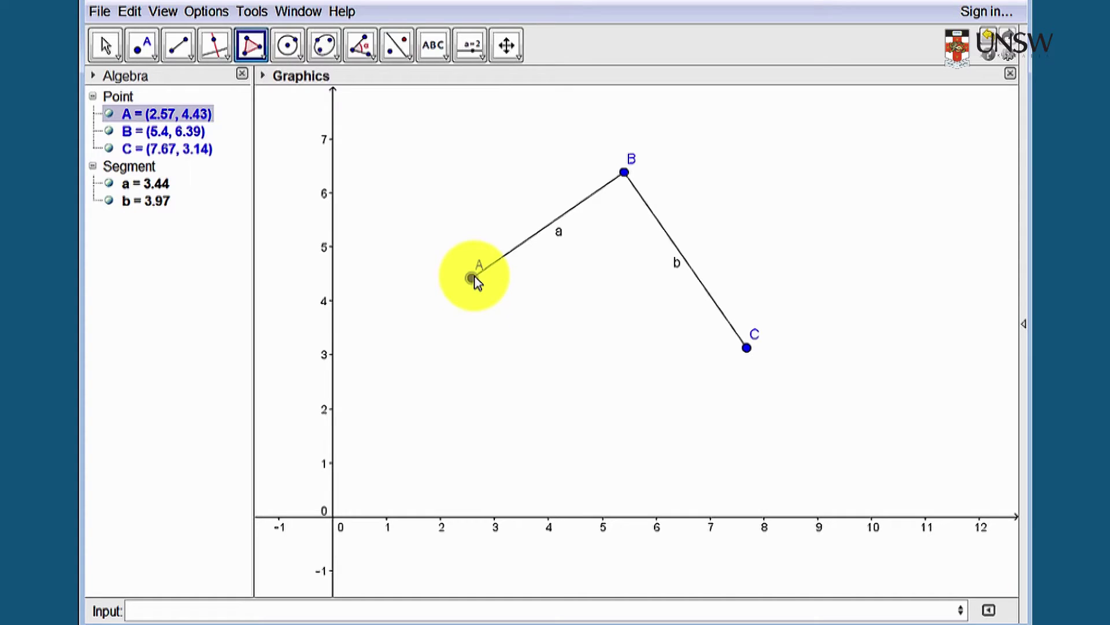
click(624, 172)
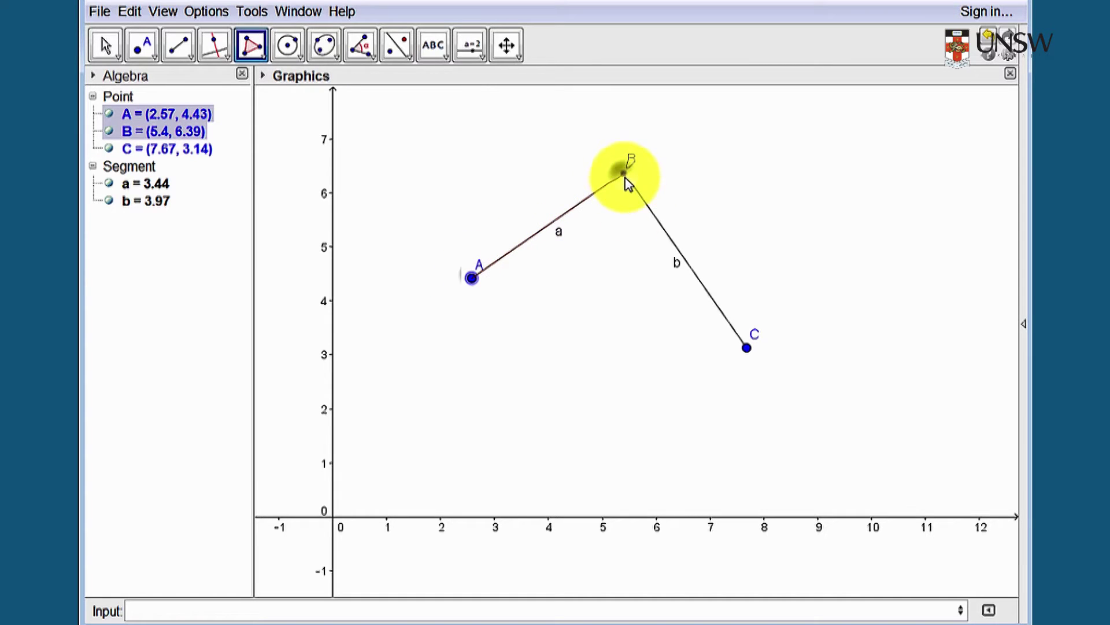
click(748, 349)
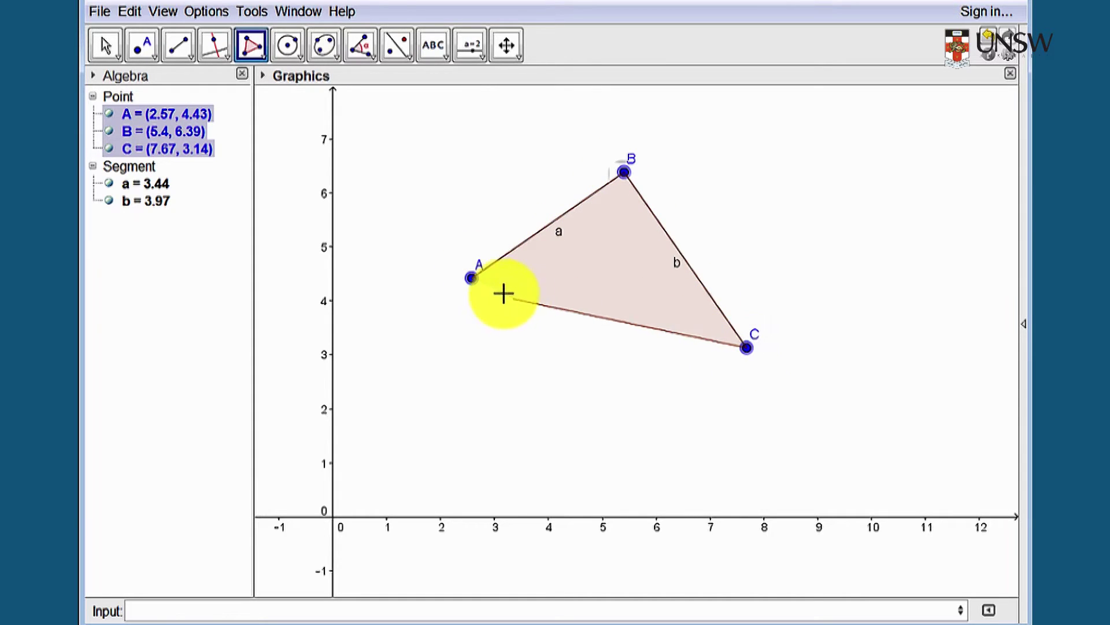
click(472, 279)
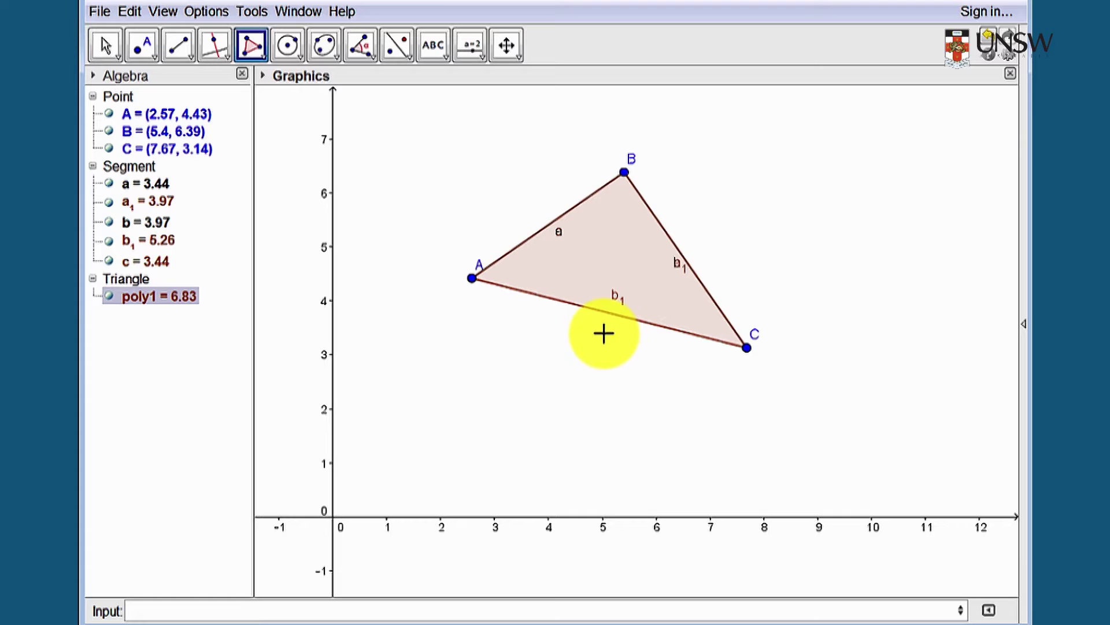
click(296, 55)
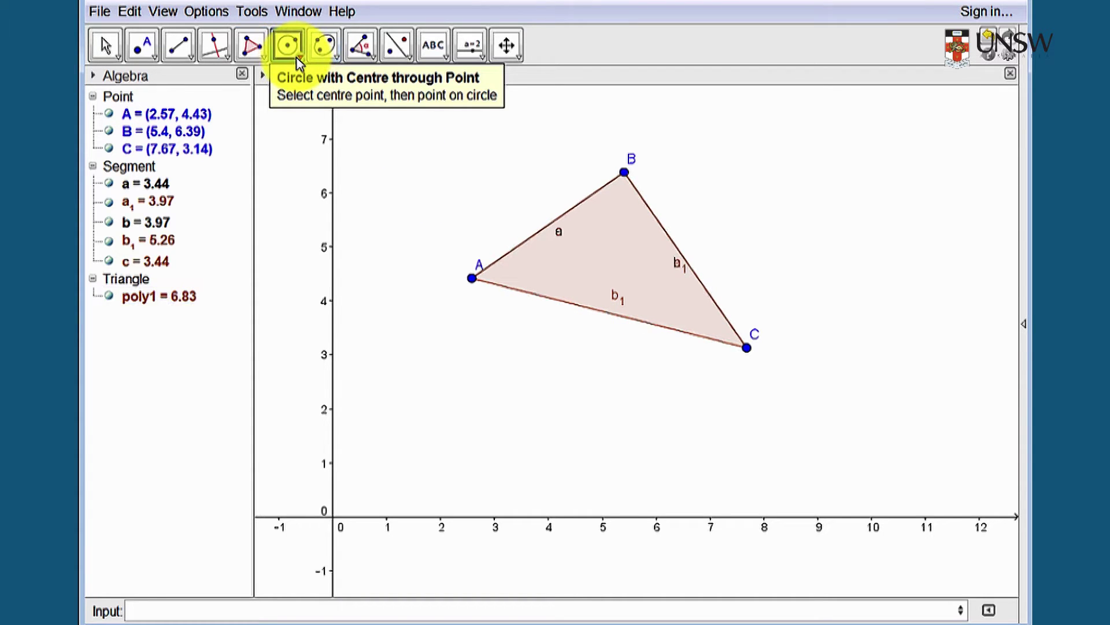
click(301, 59)
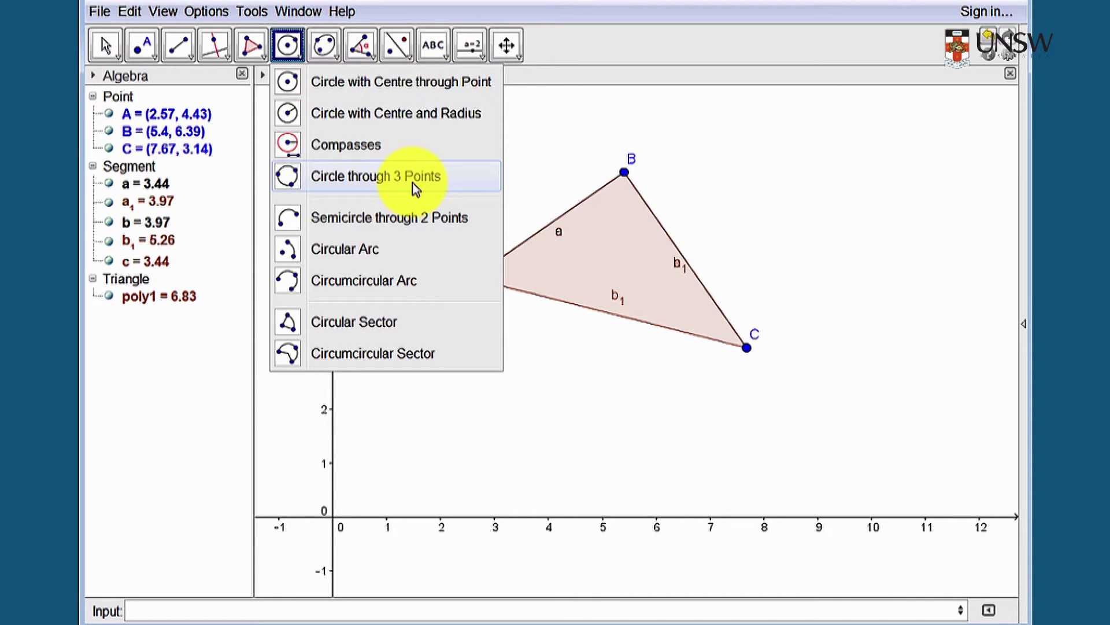
Step: Draw an ellipse with foci at about (9.3, 5.1) and (10.1, 2.3), passing through a point at about (10.8, 3.6)
click(340, 59)
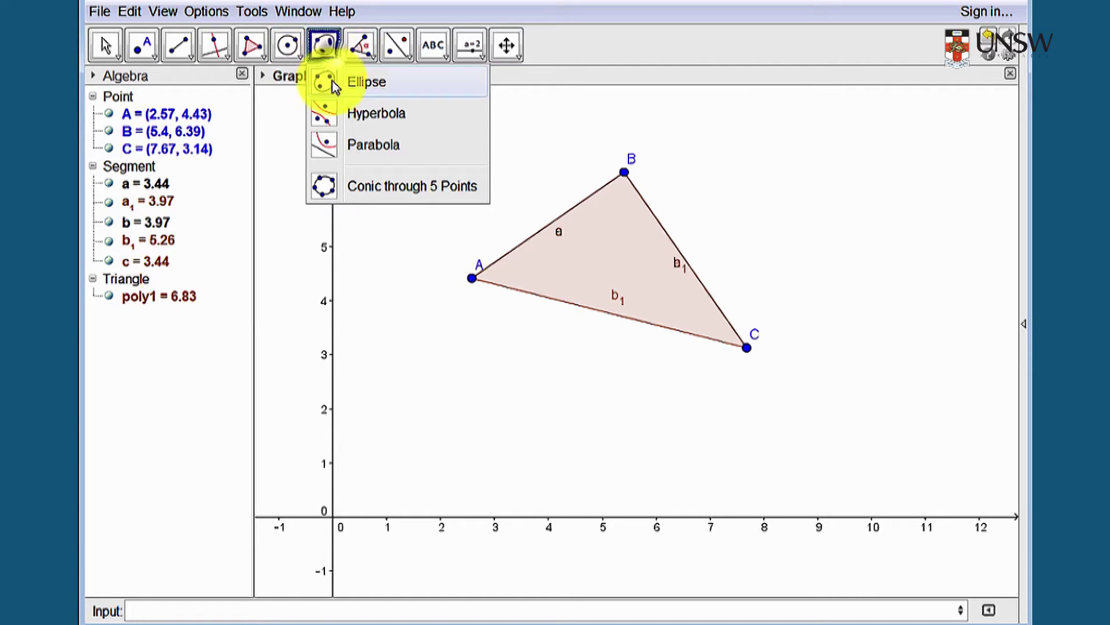
click(333, 82)
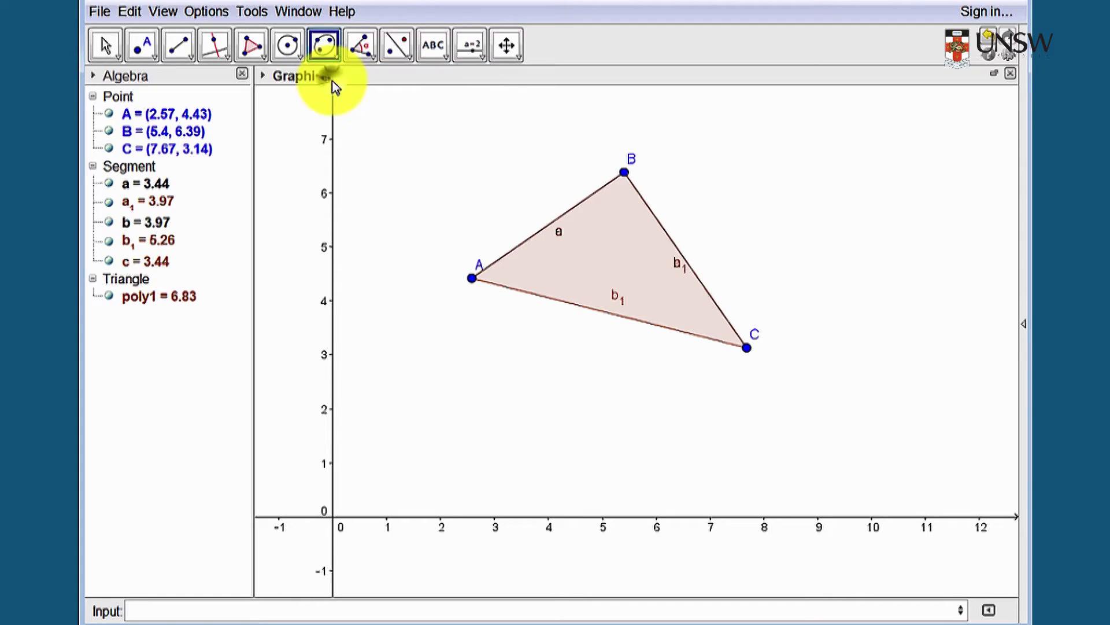
click(835, 244)
click(875, 396)
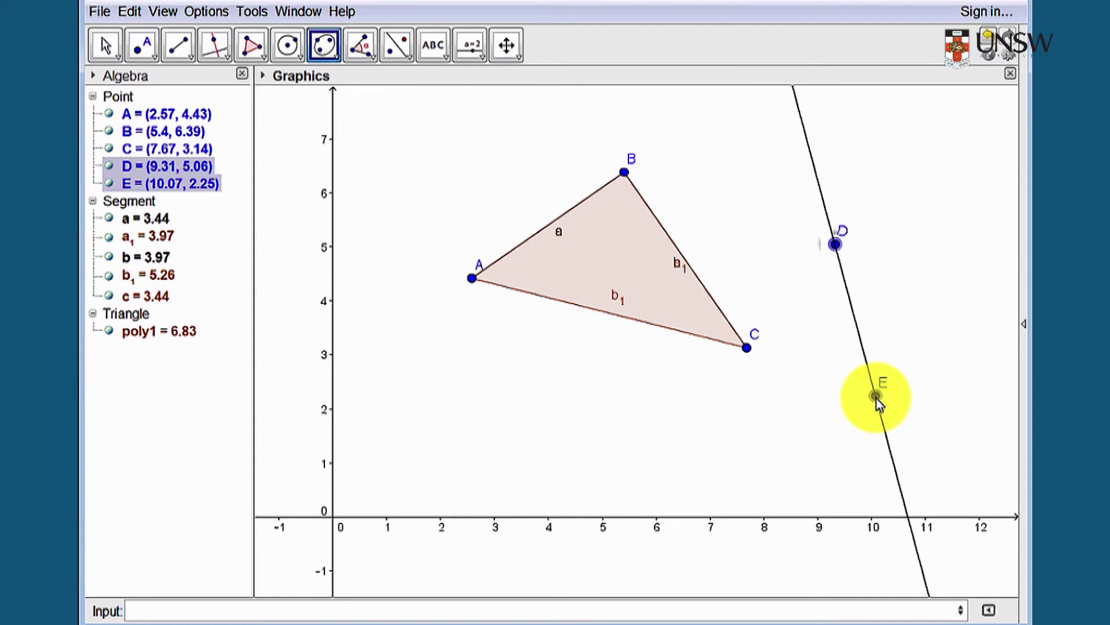
click(918, 325)
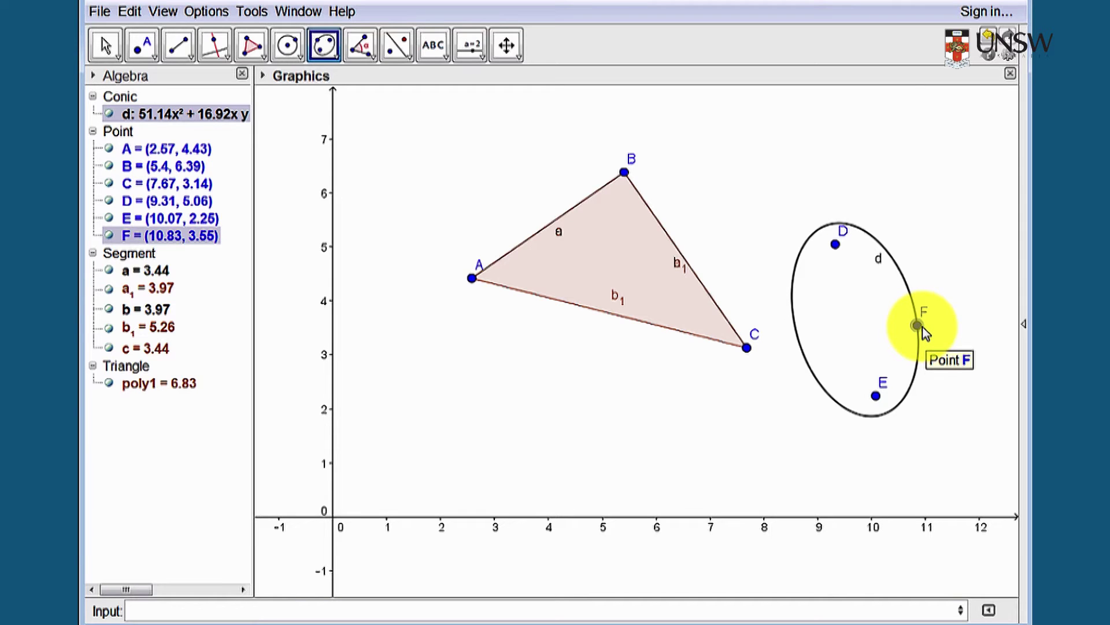
Step: Draw a conic through five points at about (5.6, 1.5), (7.4, 2.1), (8.5, 1.1), (8.2, -0.6) and (6.1, -0.6)
click(338, 59)
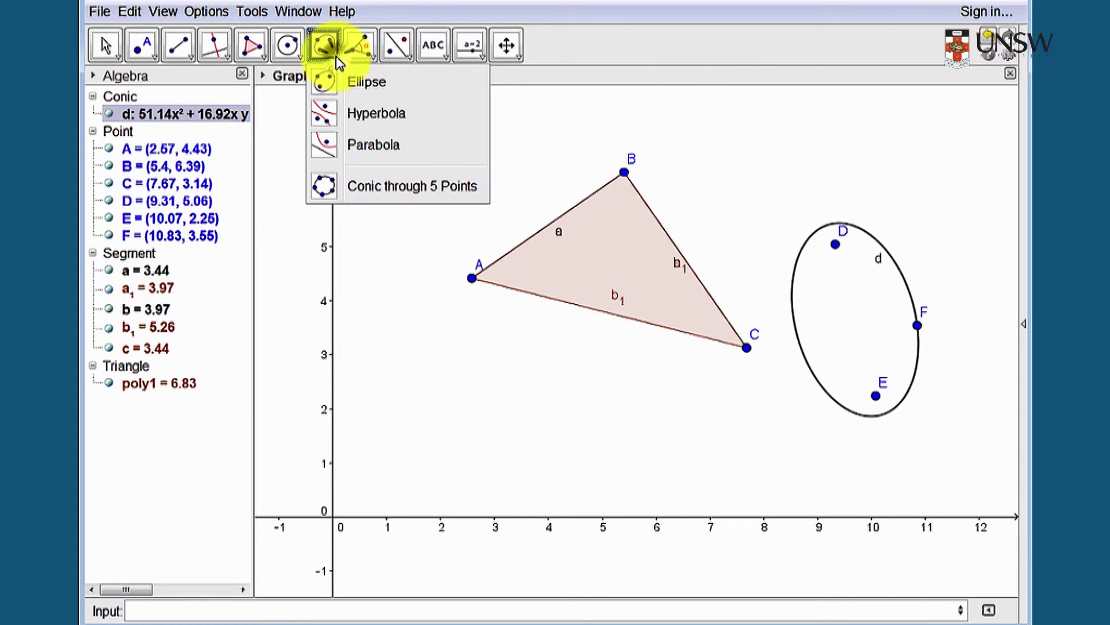
click(367, 189)
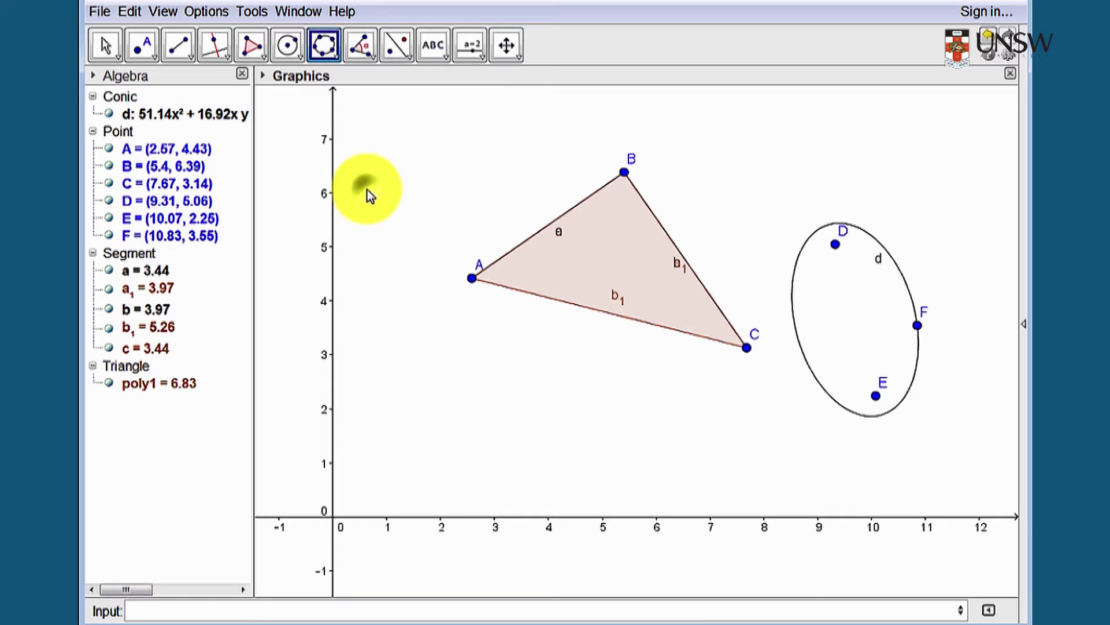
click(636, 436)
click(734, 405)
click(792, 460)
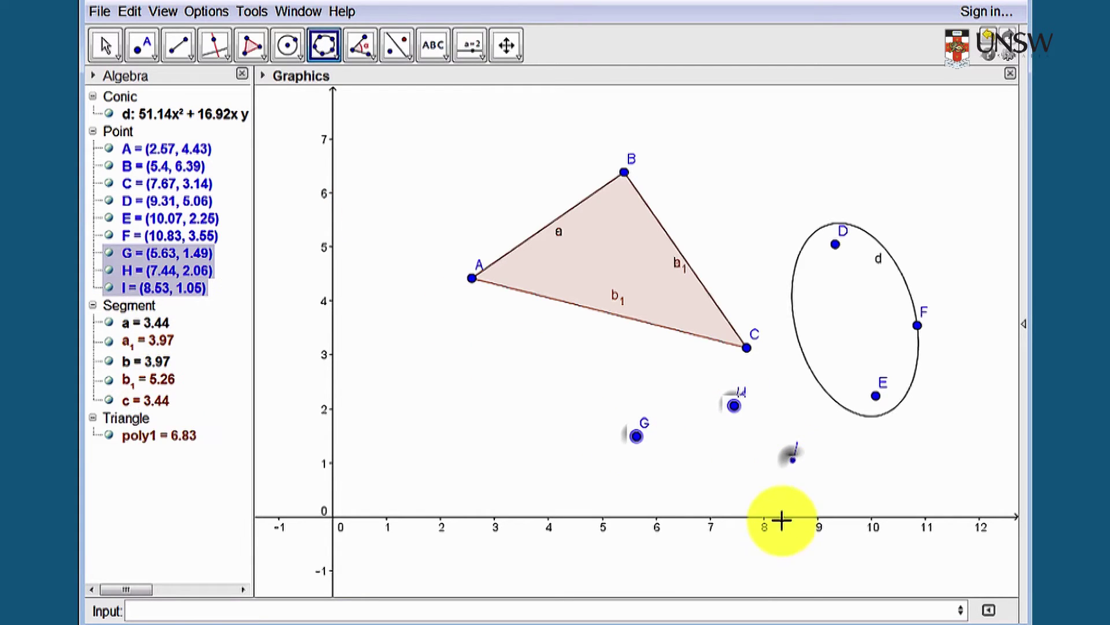
click(775, 546)
click(662, 546)
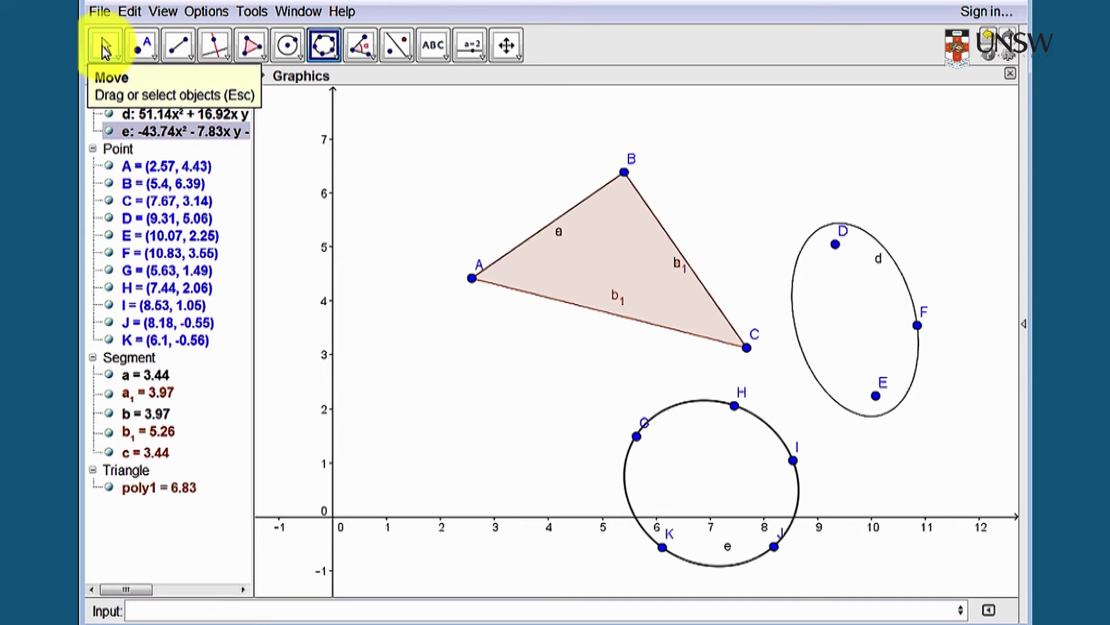
Step: Reshape the five-point conic by moving its point G to about (5.8, 2.8)
click(105, 50)
drag(637, 436, 658, 347)
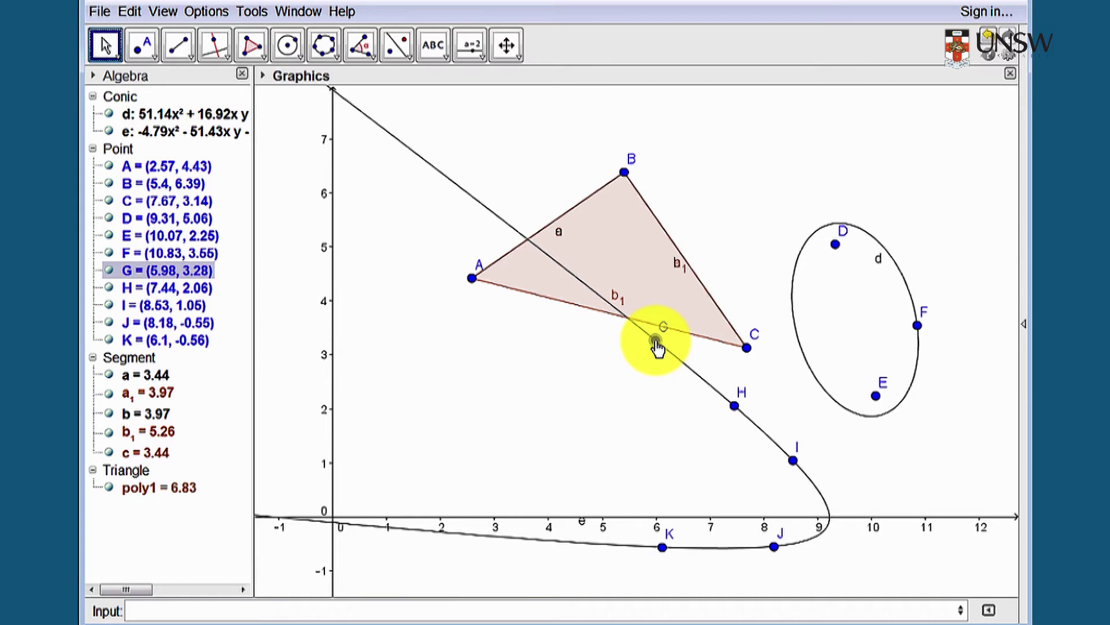
drag(657, 347, 648, 370)
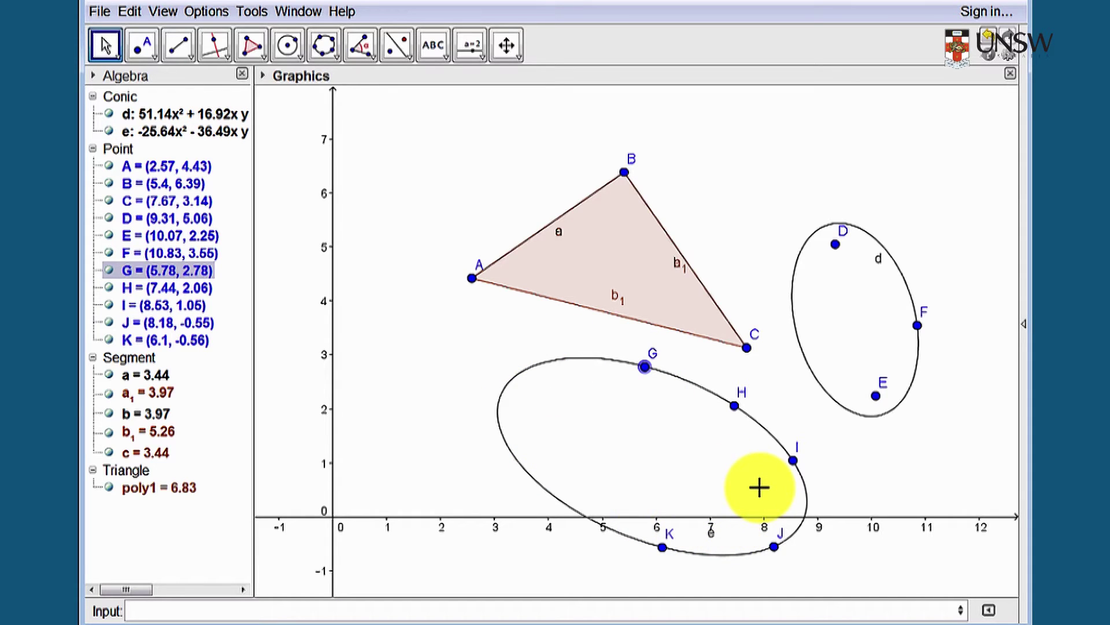
Step: Undo the reshaping and the creation of the conic, including its five points
key(ctrl+z)
key(ctrl+z)
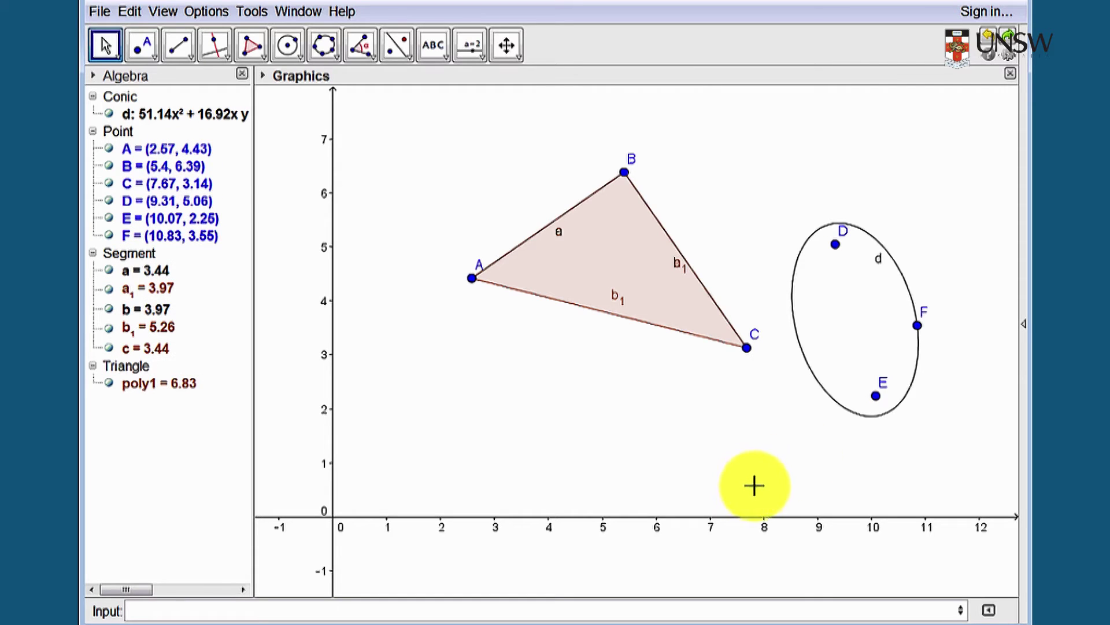
Step: Delete ellipse d along with its three defining points D, E and F
click(152, 116)
right_click(152, 116)
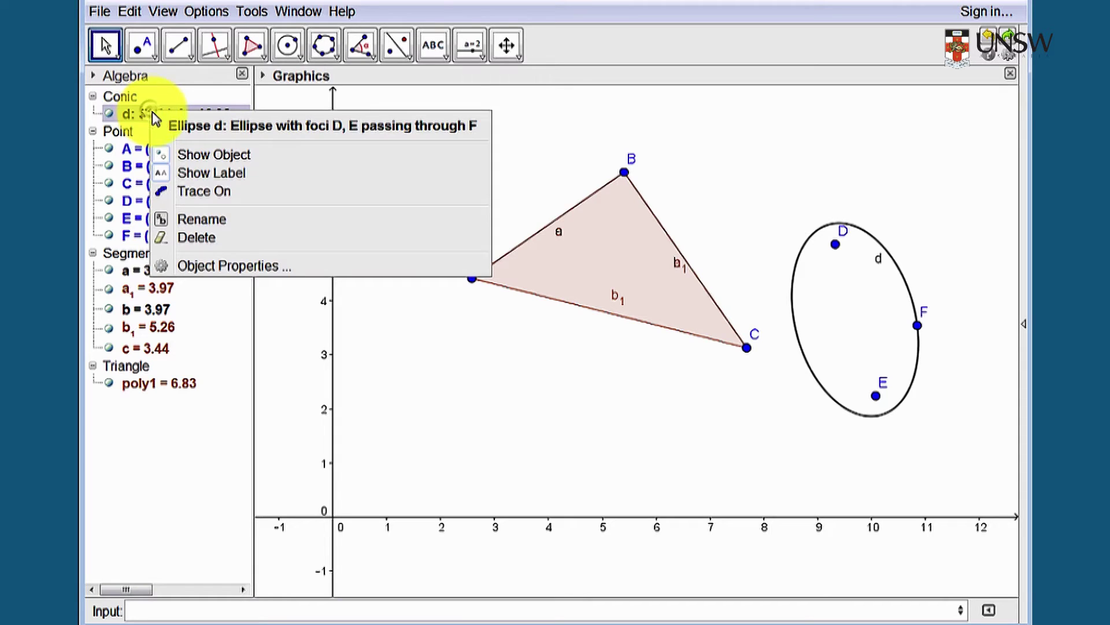
click(203, 238)
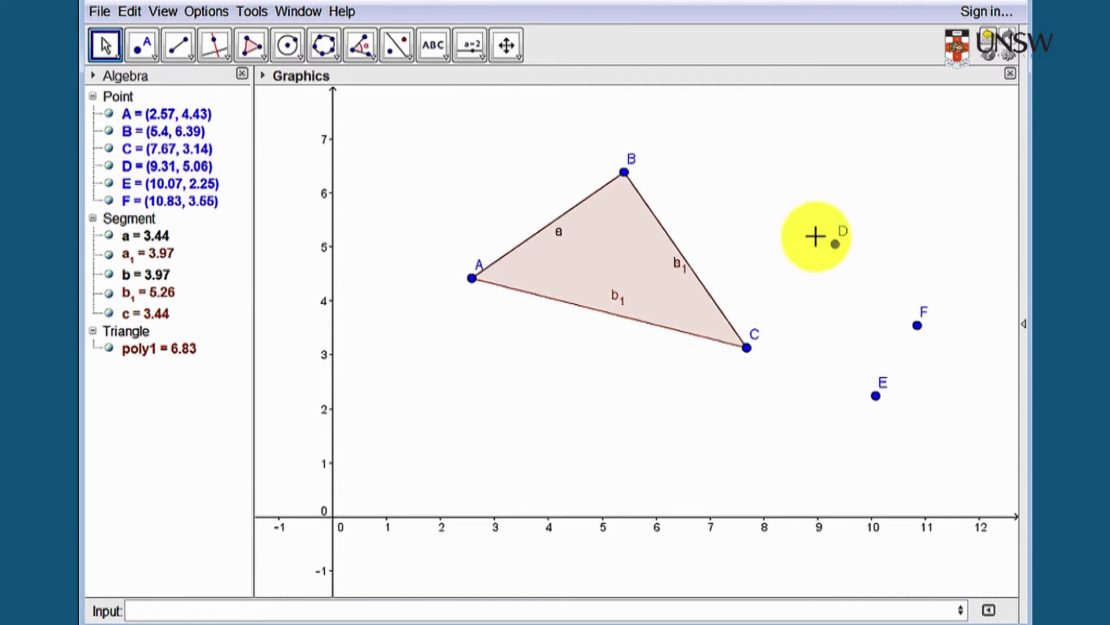
click(168, 170)
shift+click(167, 202)
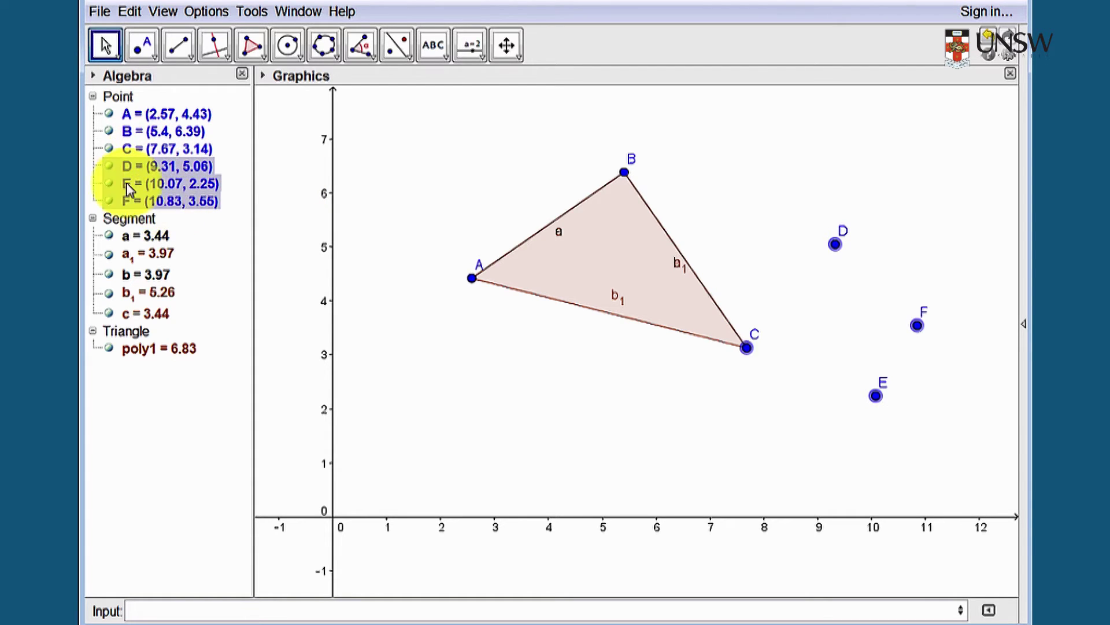
right_click(149, 182)
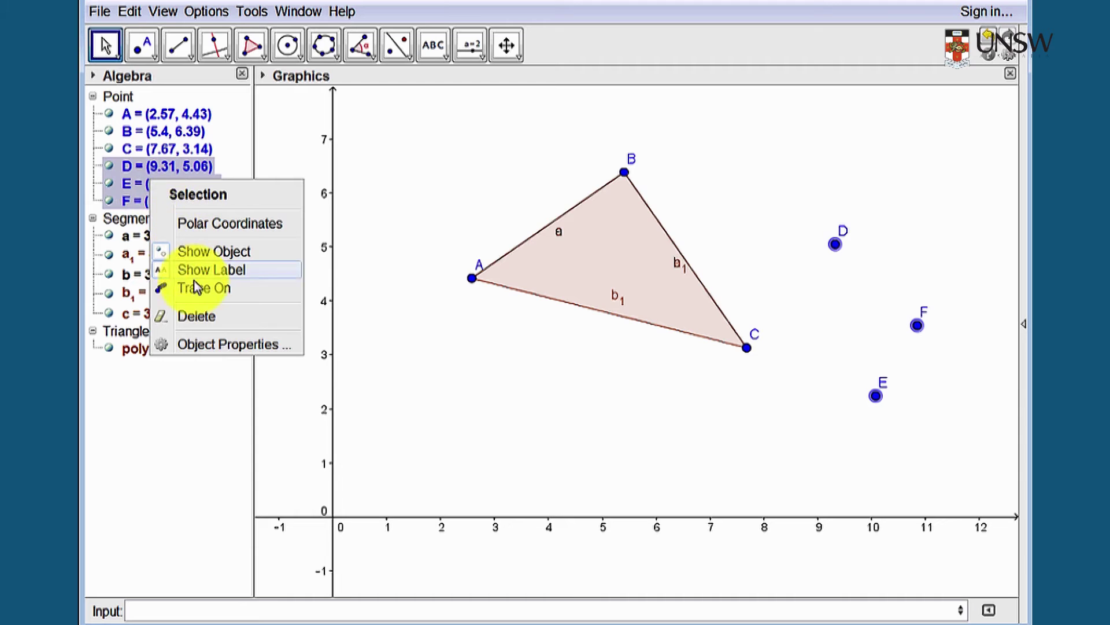
click(196, 316)
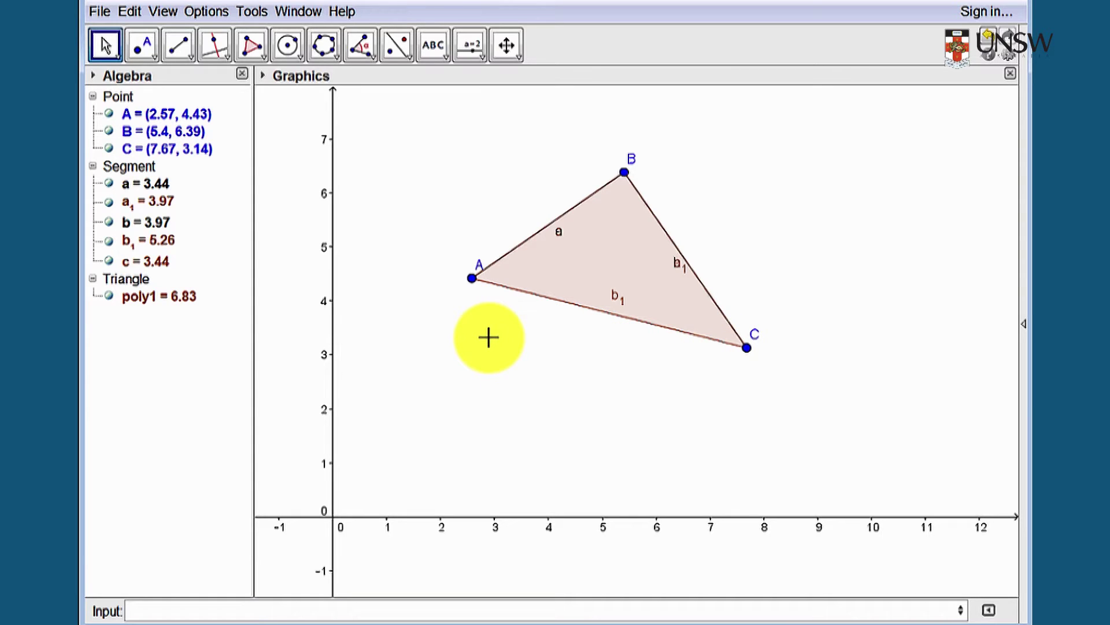
Step: Create a number slider named t at about (8.2, 7), with minimum 0 and maximum 1
click(475, 57)
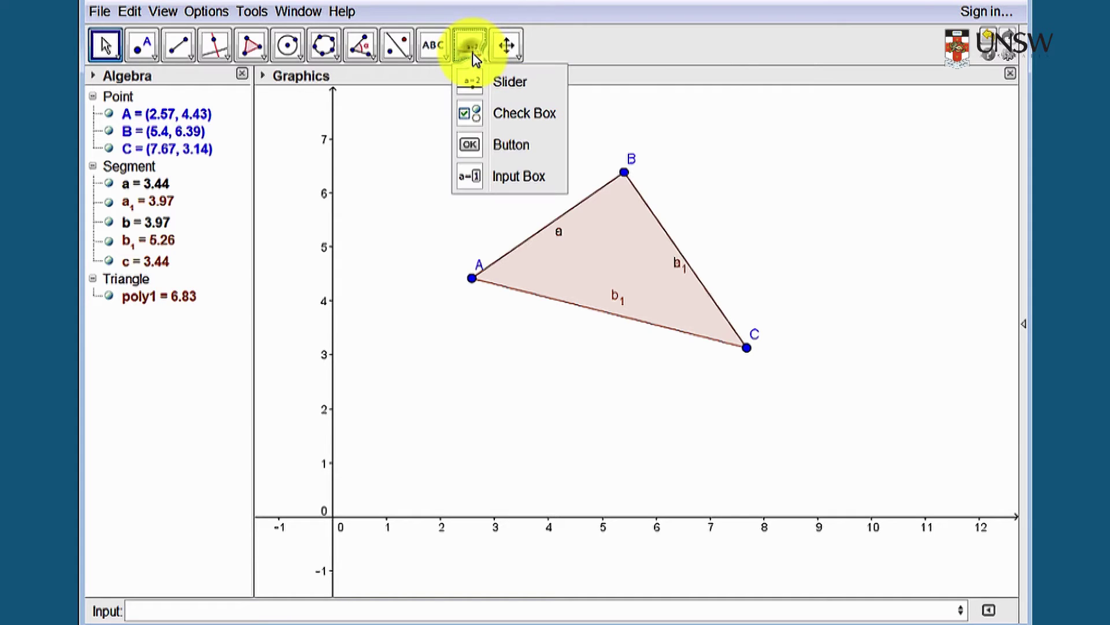
click(474, 82)
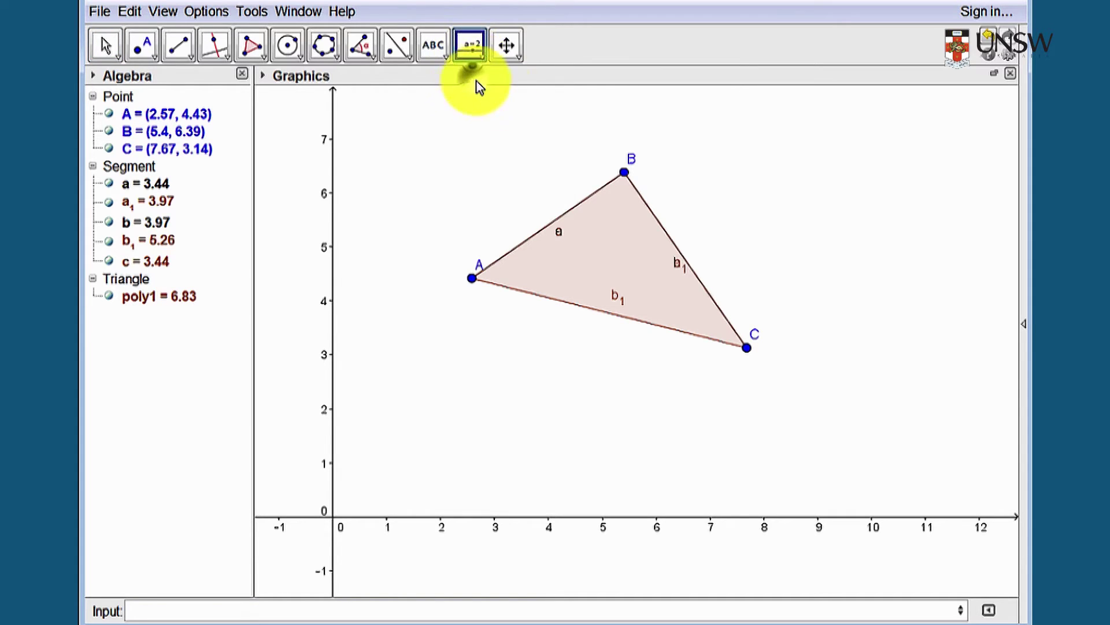
click(773, 140)
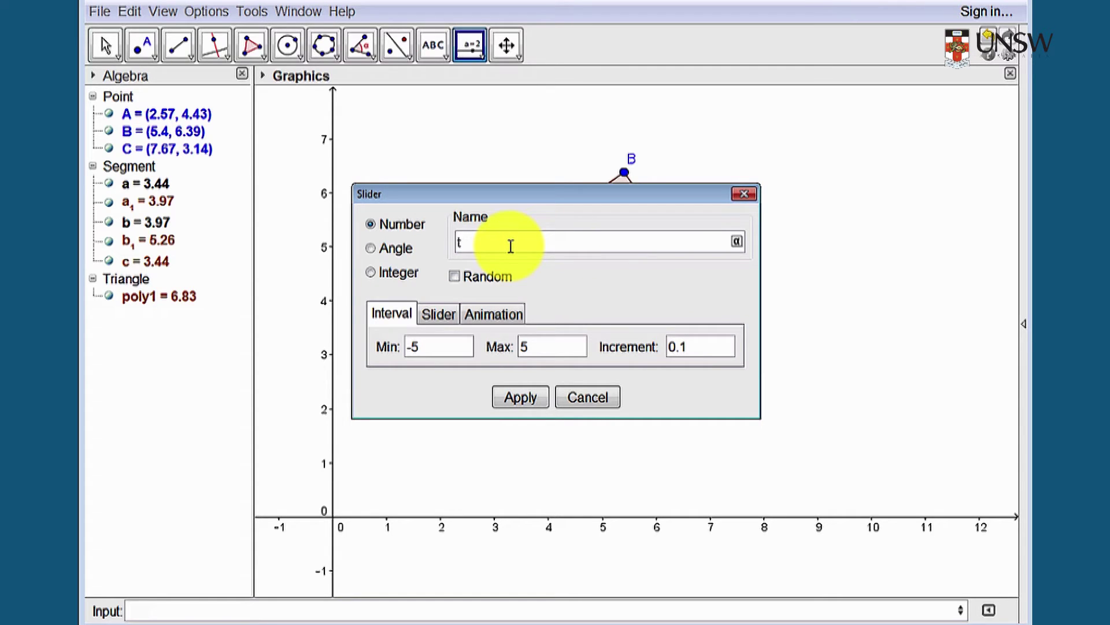
click(438, 349)
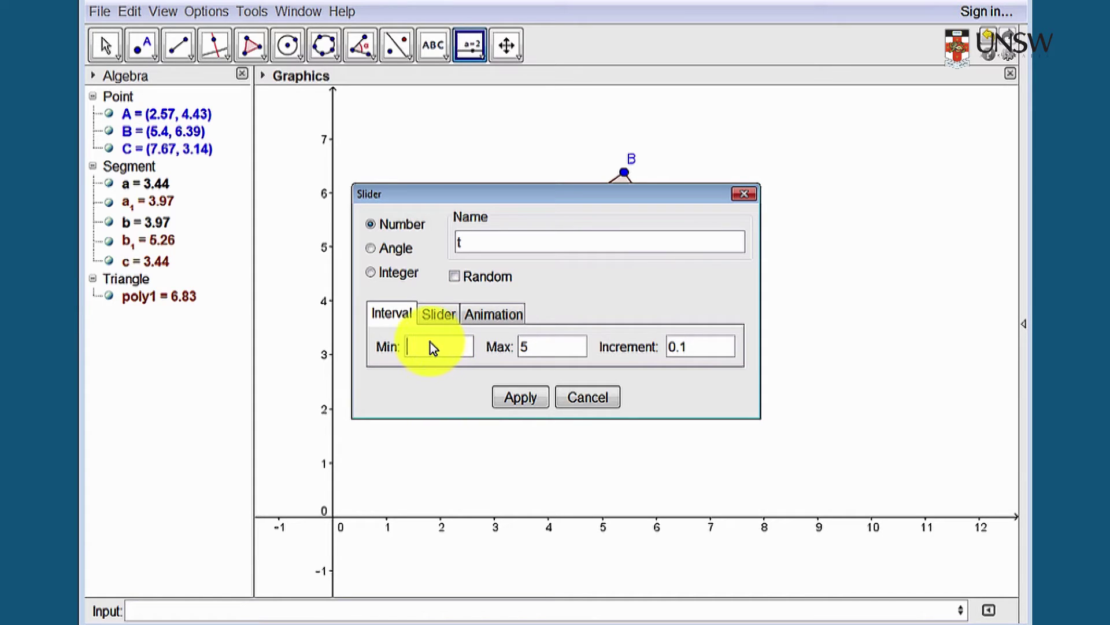
click(522, 348)
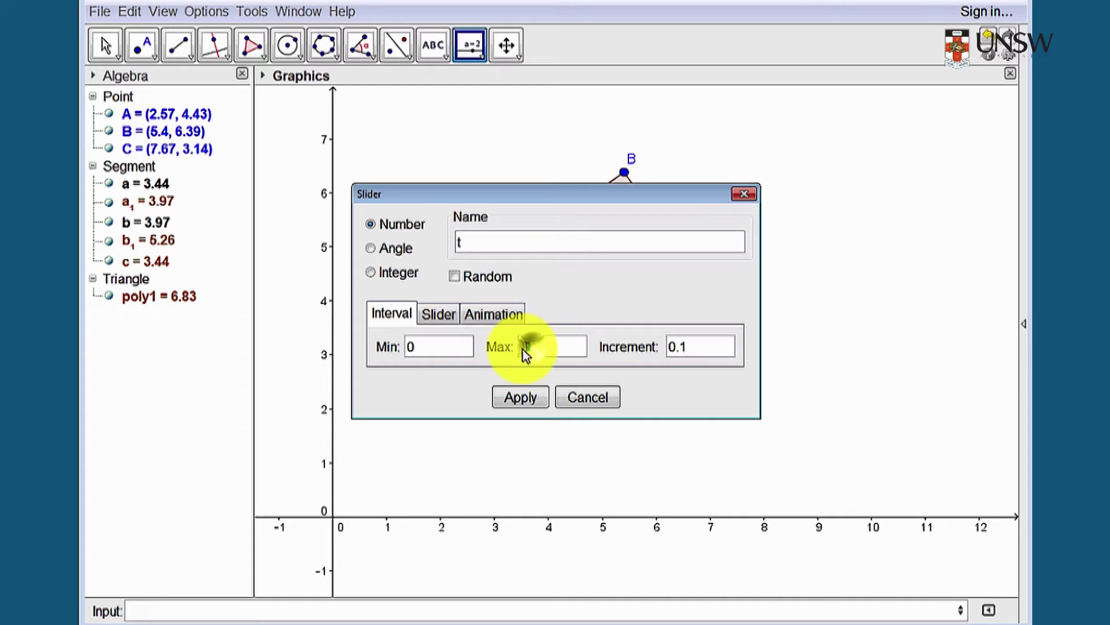
text(1)
click(519, 402)
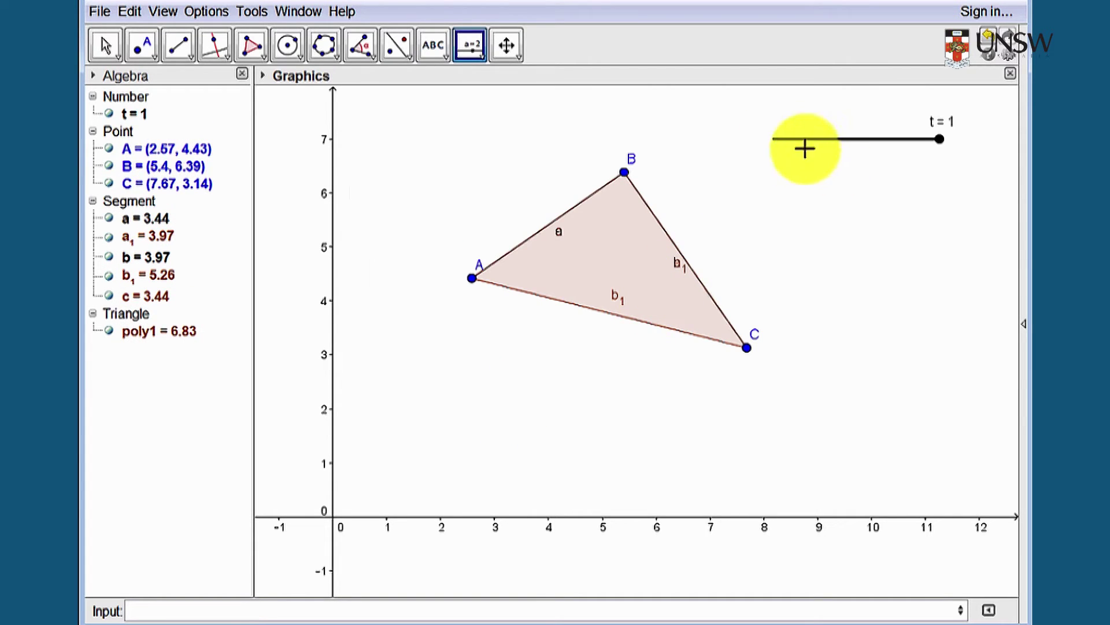
Step: Make slider t's increment finer in its object properties so it allows two-decimal values, and set t to 0.19
drag(941, 141, 843, 141)
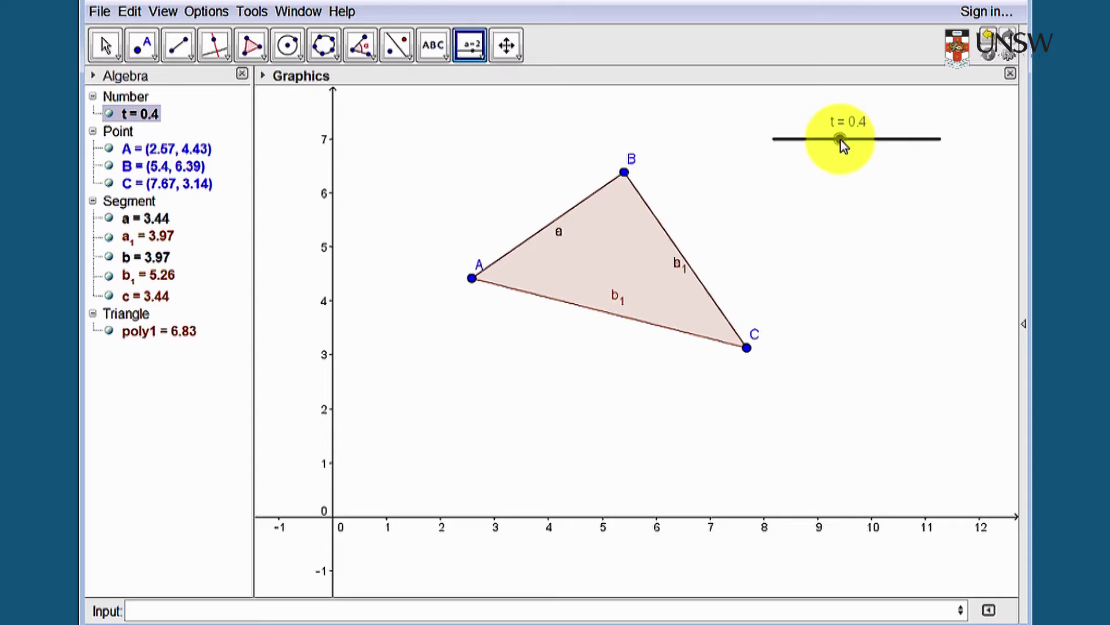
right_click(840, 141)
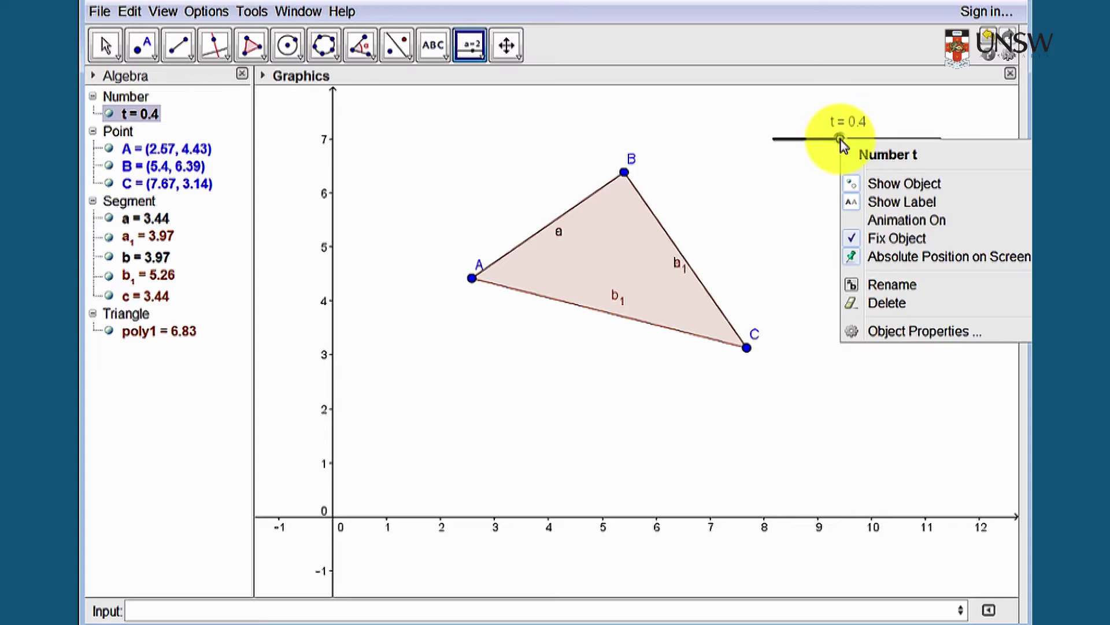
click(884, 335)
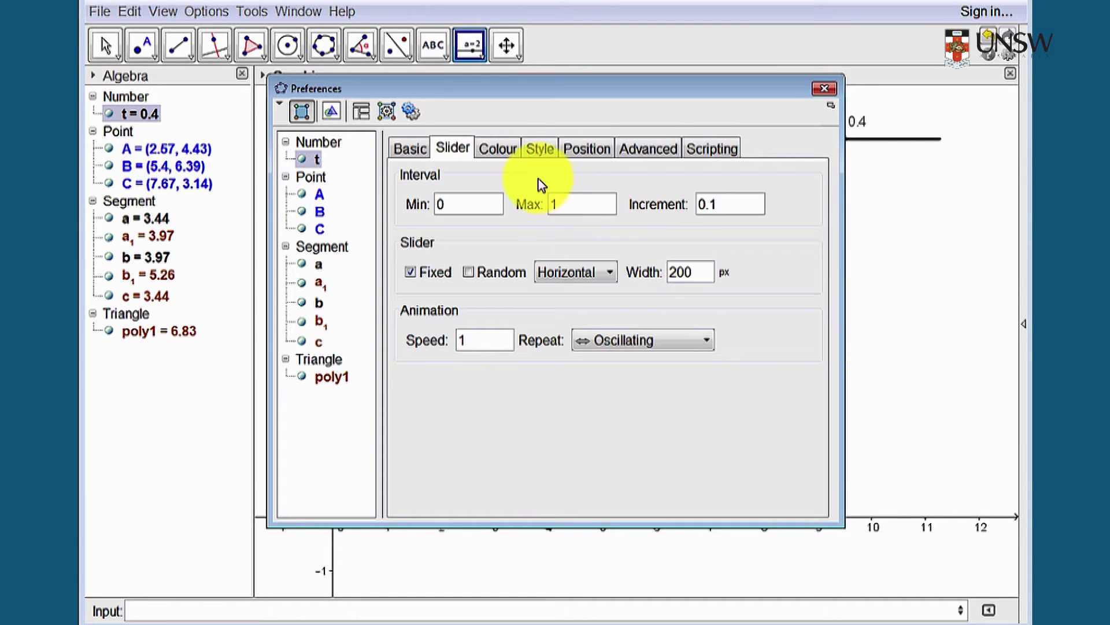
click(717, 209)
click(823, 90)
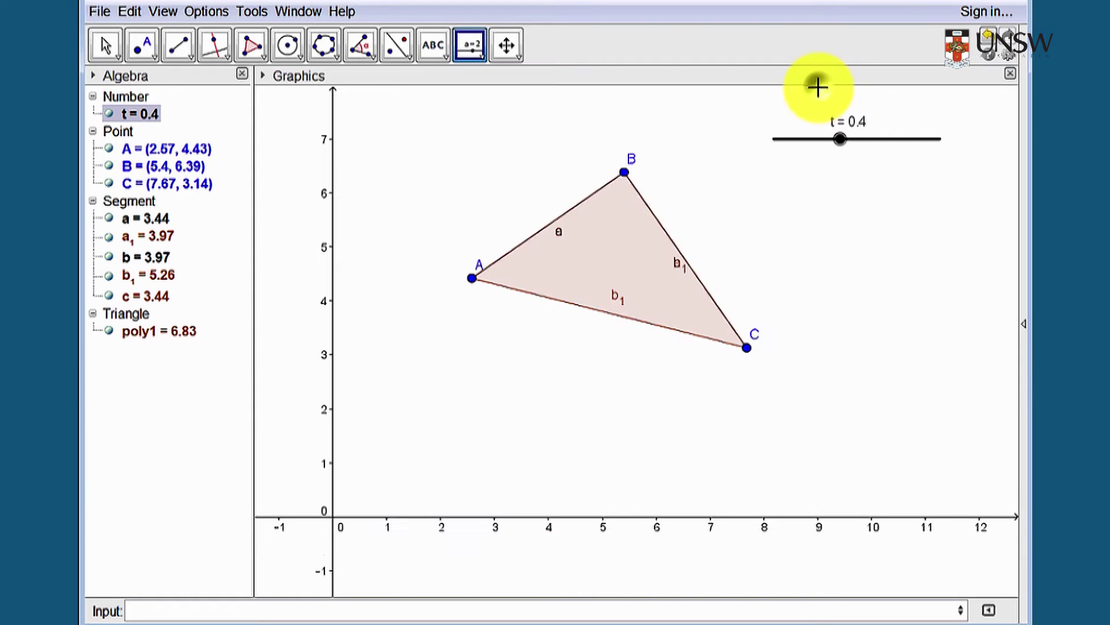
drag(838, 140, 805, 141)
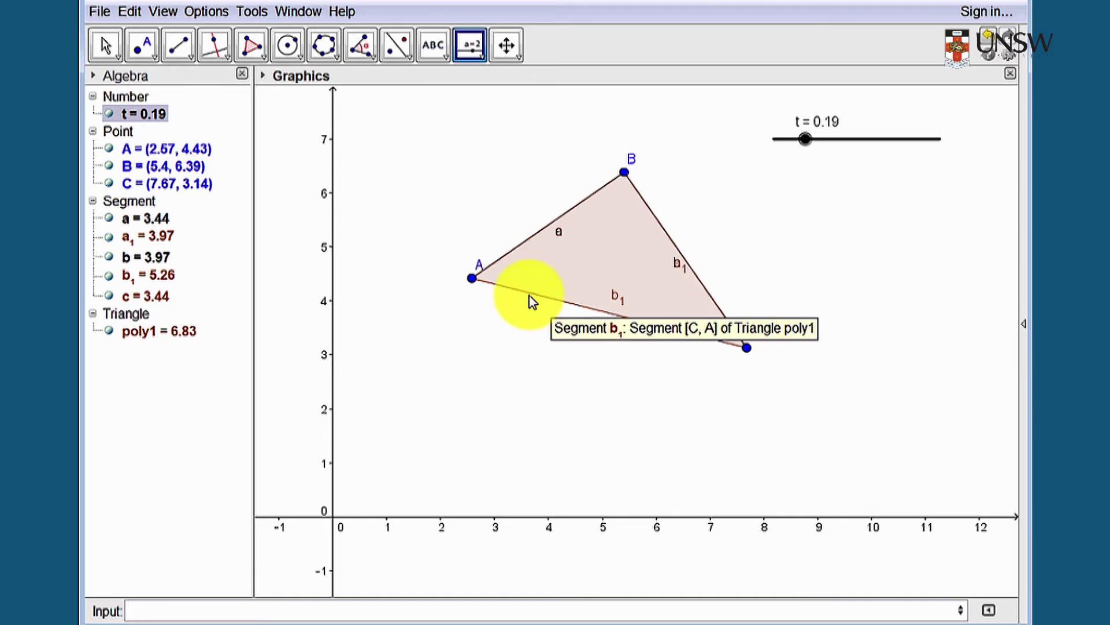
Step: Rename point A as P0
right_click(471, 278)
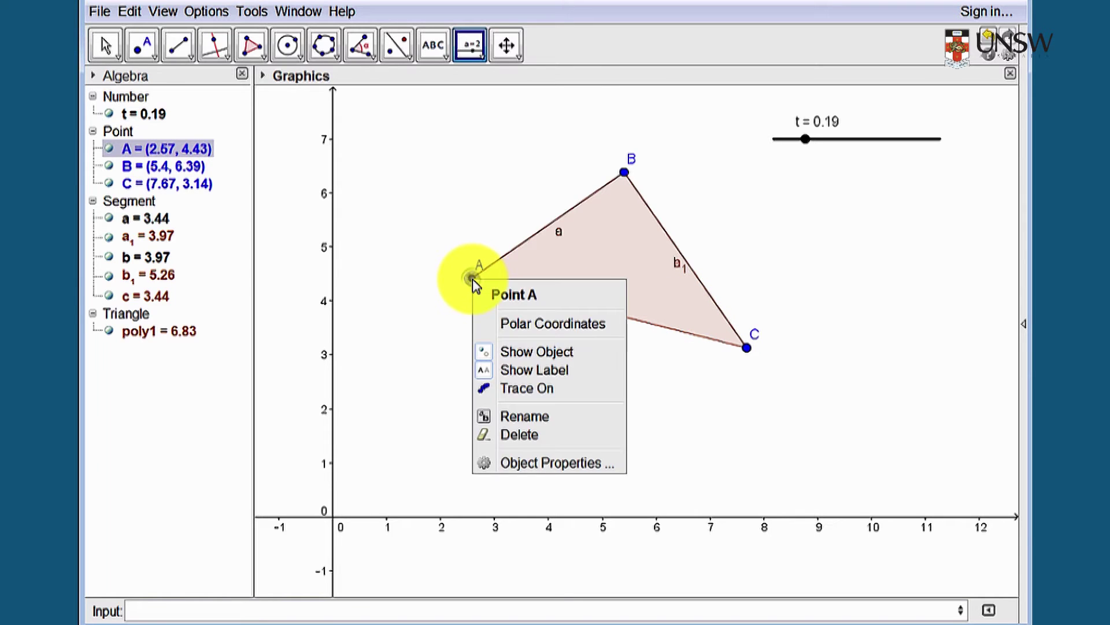
click(520, 418)
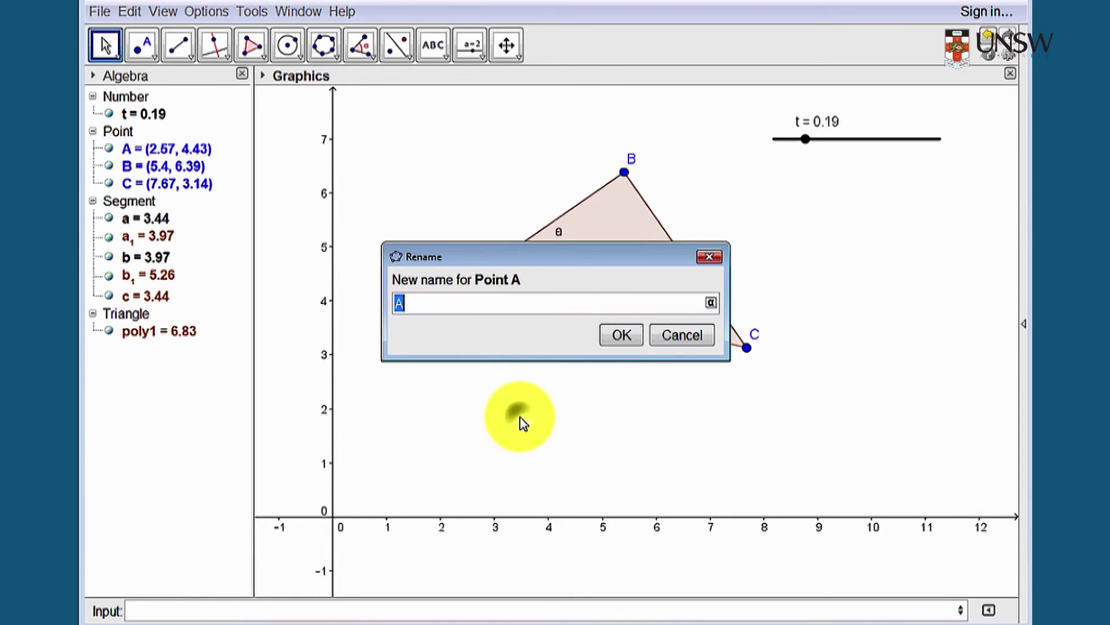
text(P0)
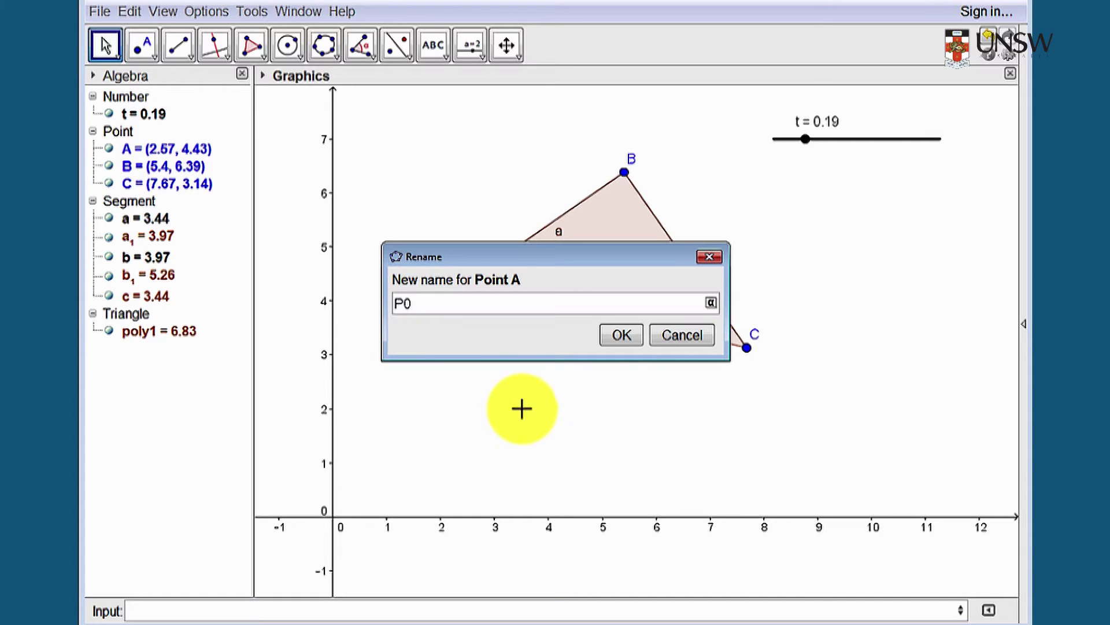
click(622, 336)
Step: Rename point B as P1
right_click(626, 174)
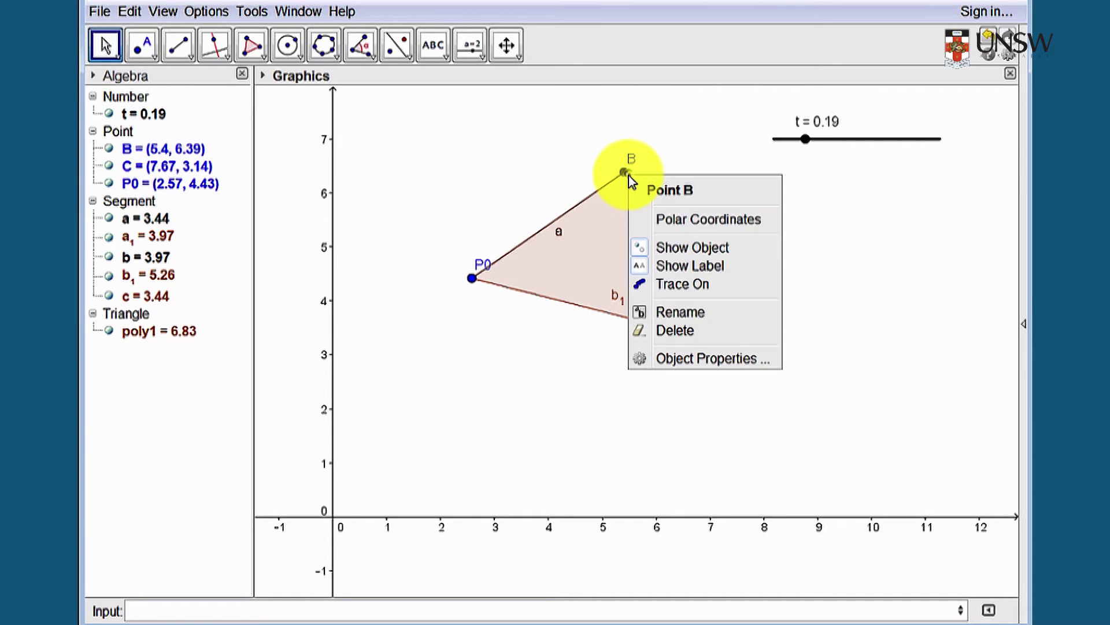
click(690, 316)
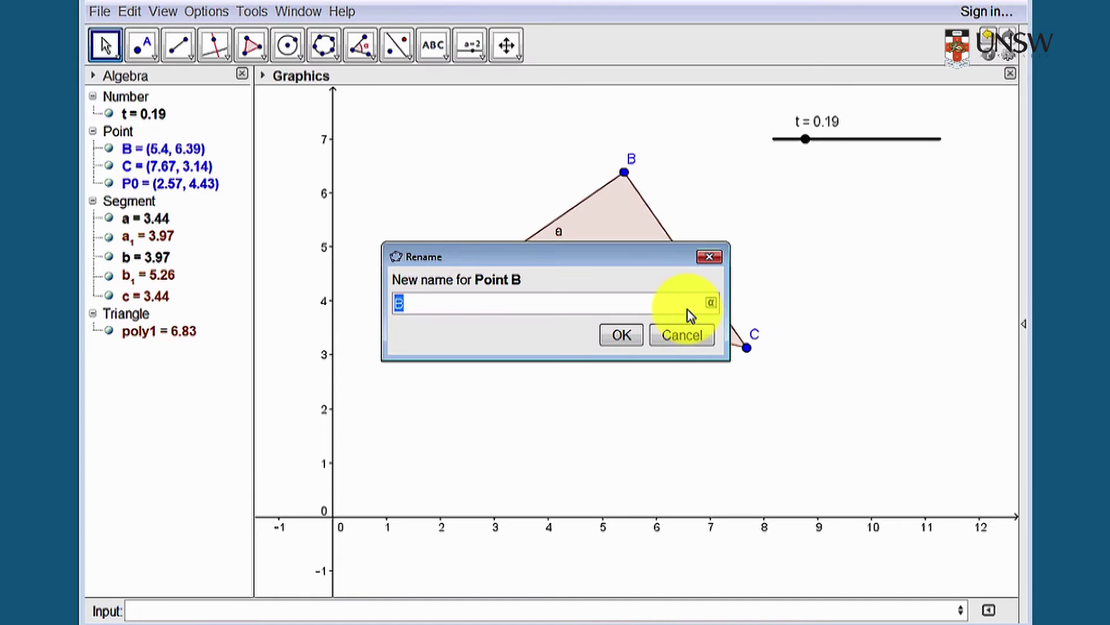
text(P1)
click(620, 335)
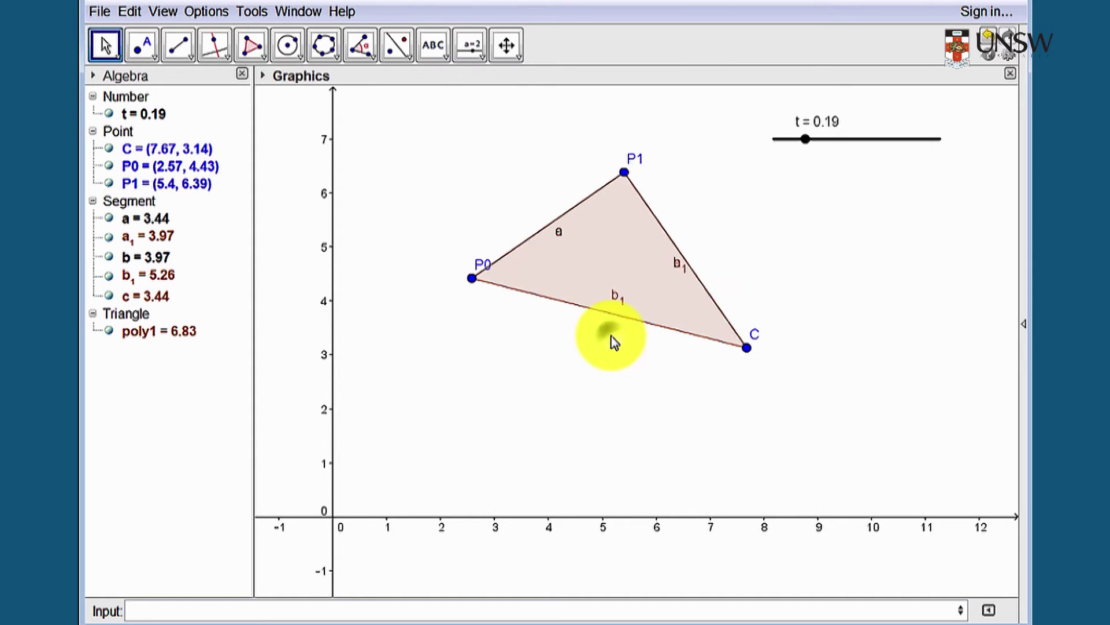
Step: Rename point C as P2
click(173, 149)
right_click(177, 149)
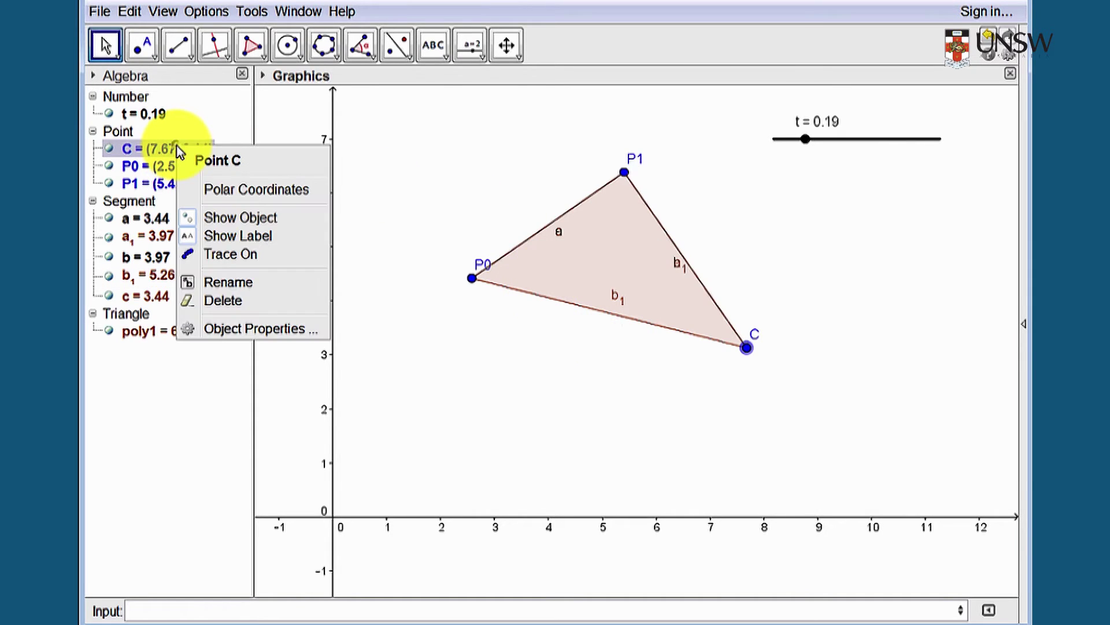
click(229, 283)
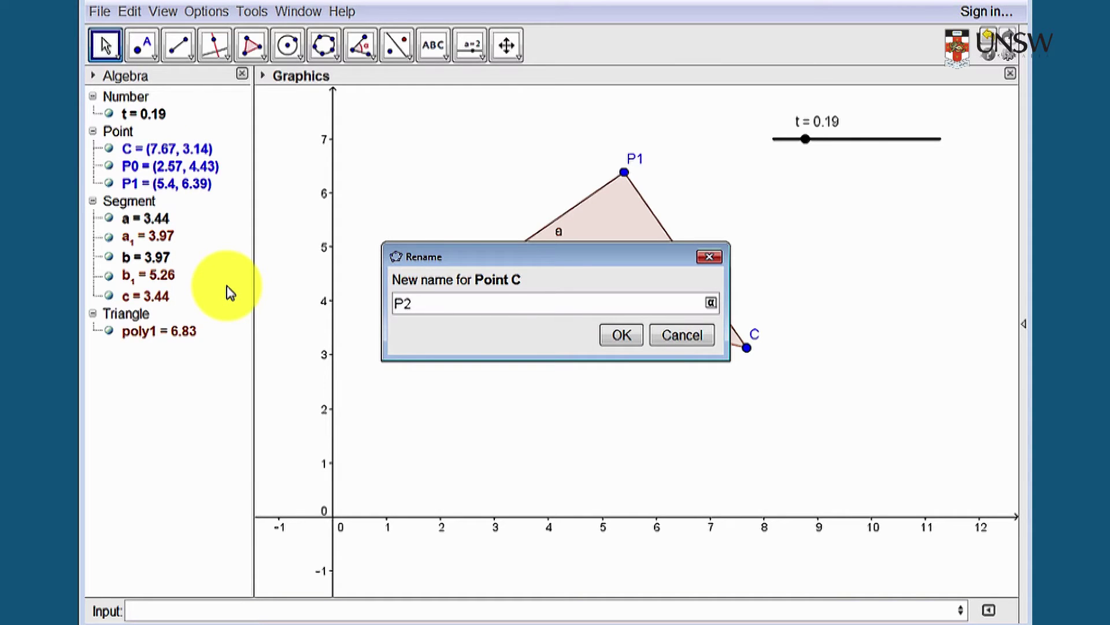
key(Return)
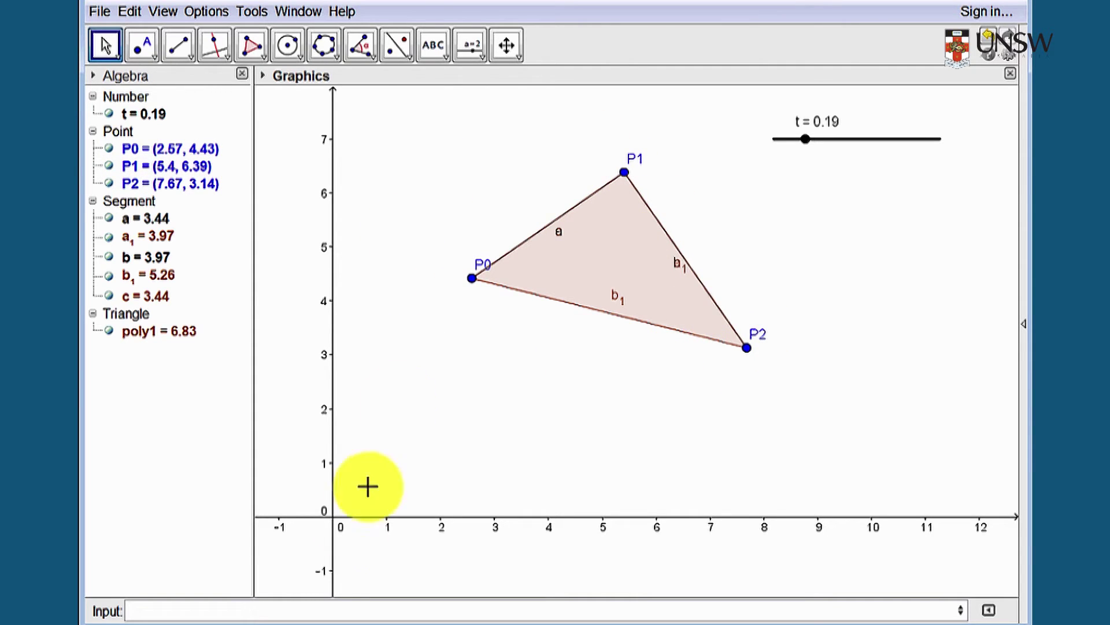
Step: Plot the conic given by the equation x^2+3y^2=4
click(151, 611)
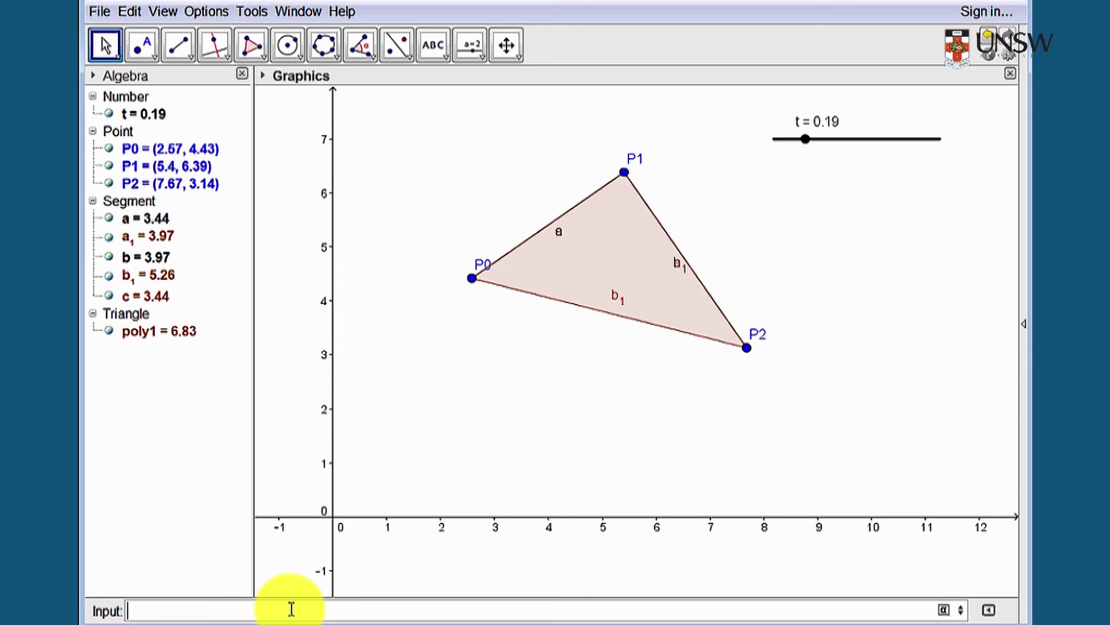
text(^2+3)
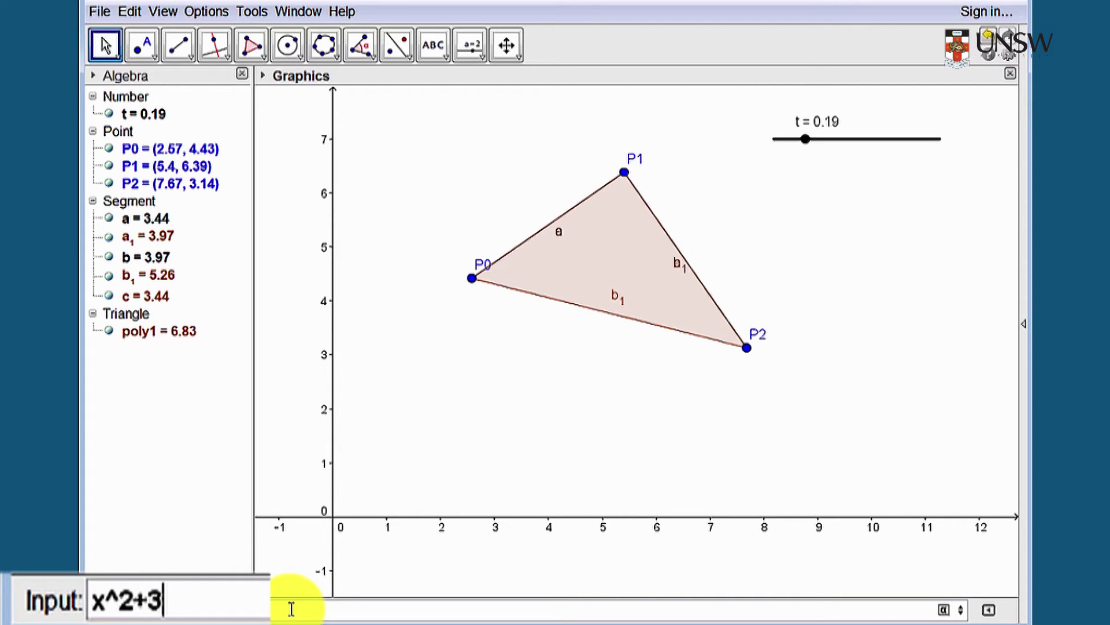
text(y^2=4)
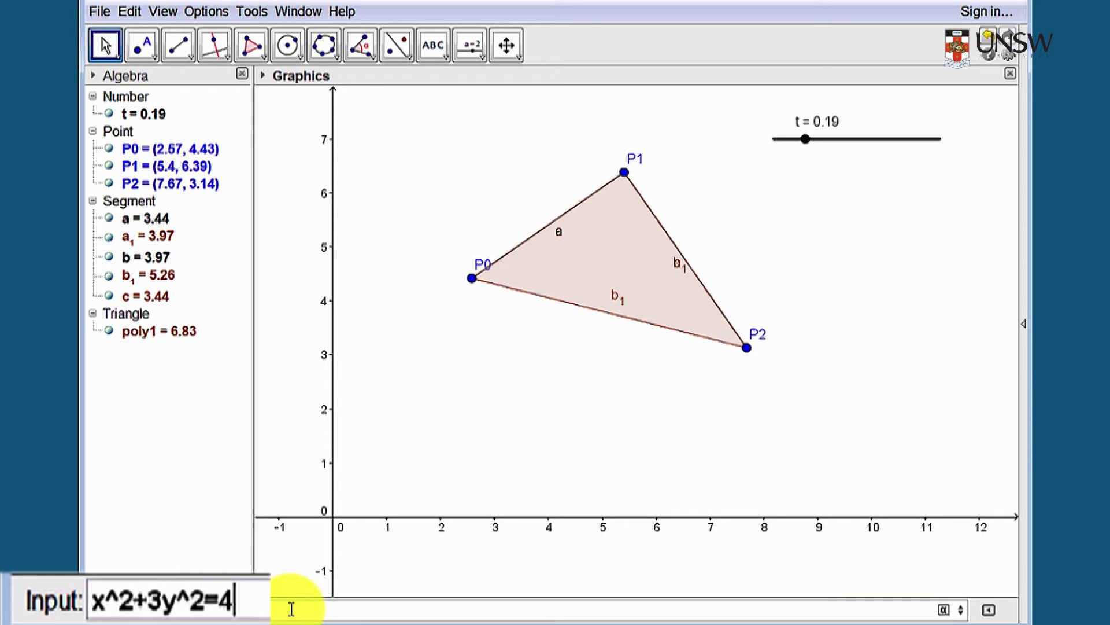
key(Return)
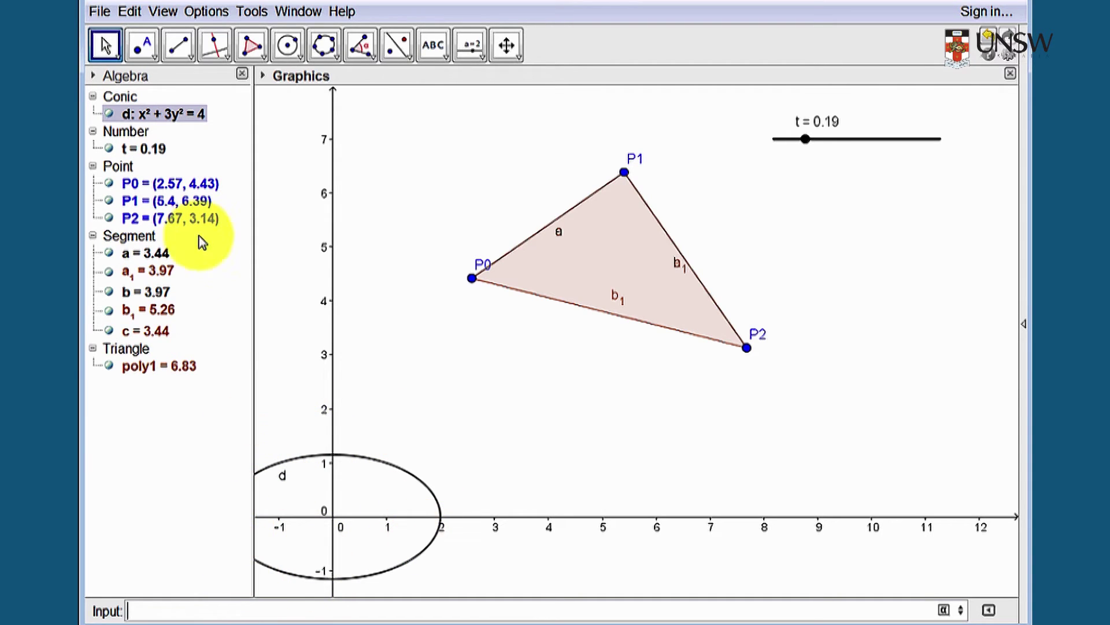
Step: Delete the ellipse d around the origin
click(131, 113)
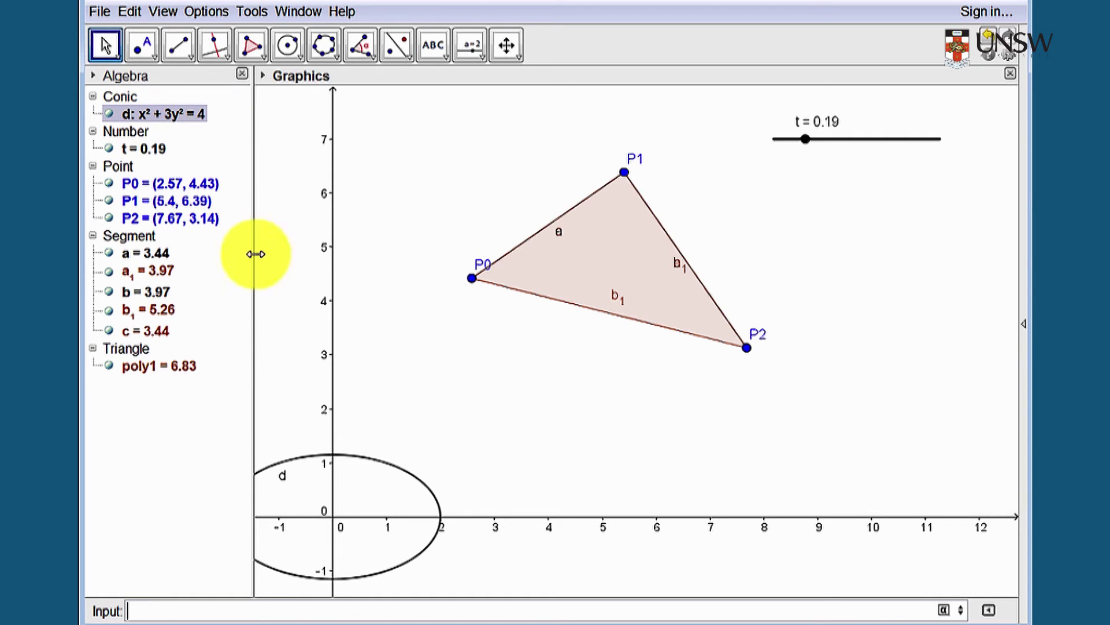
right_click(139, 112)
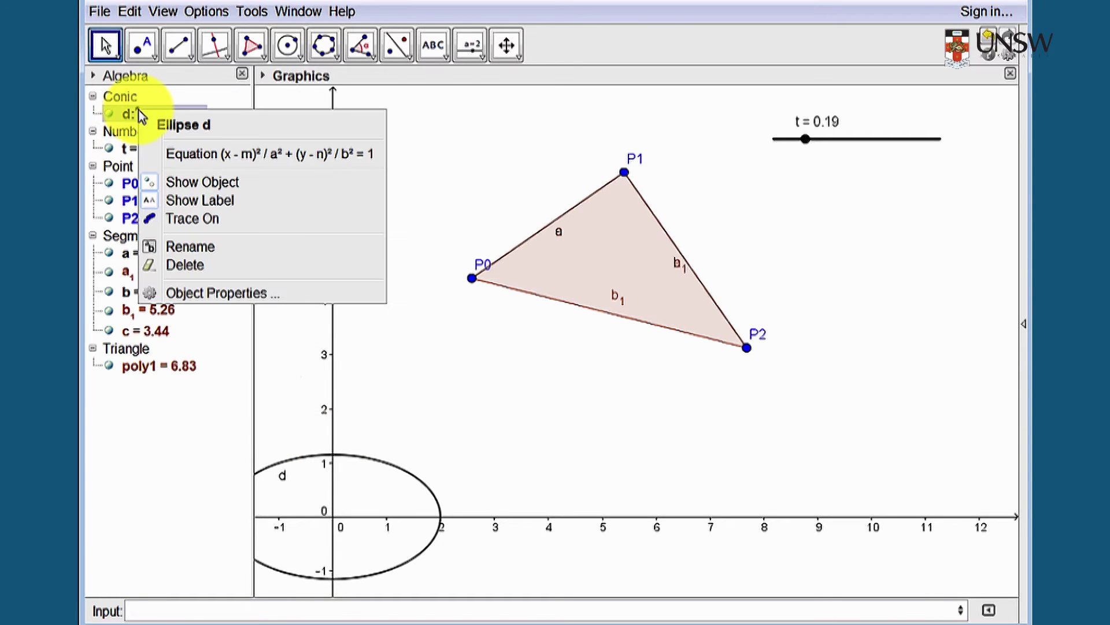
click(191, 267)
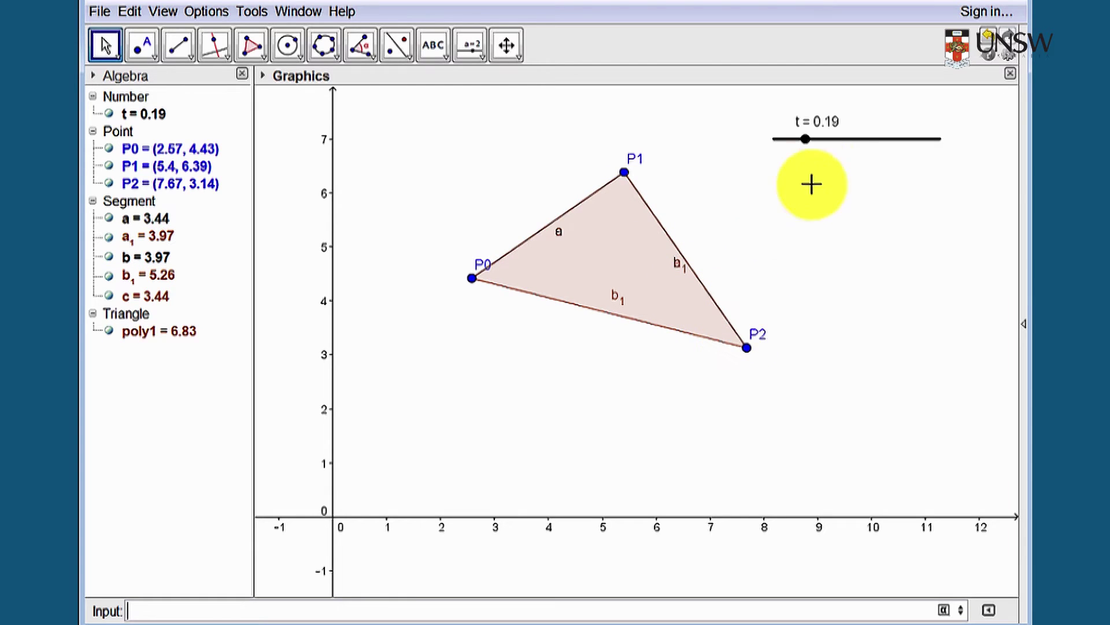
Step: Set slider t to 0.46 and define a point on side P0P1 as Q0=(1-t)*P0+t*P1
click(810, 140)
drag(808, 142, 849, 140)
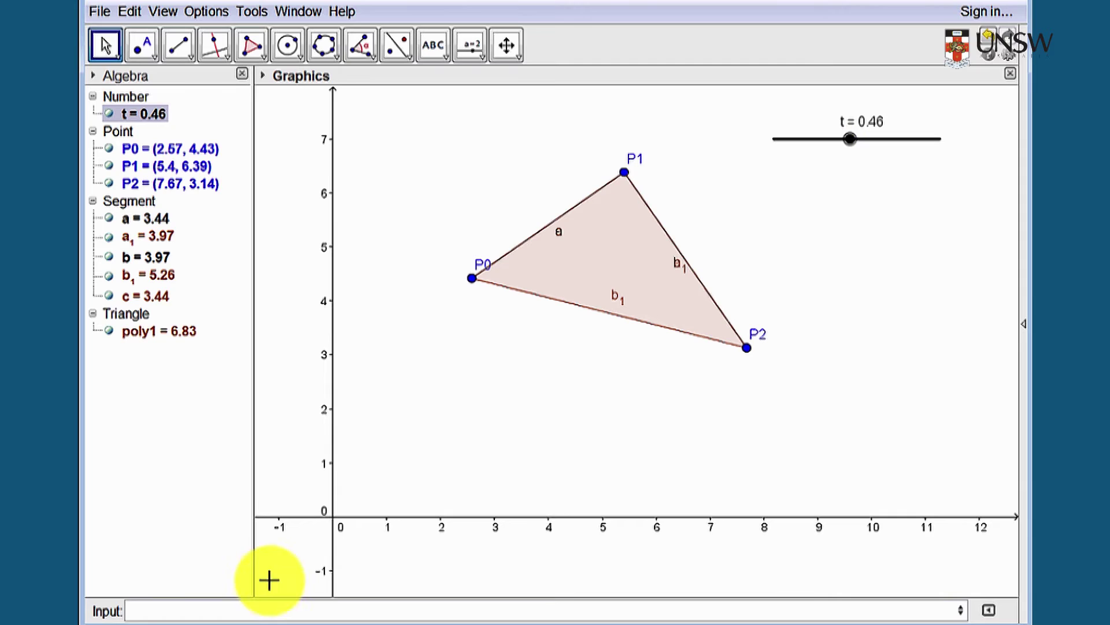
click(240, 609)
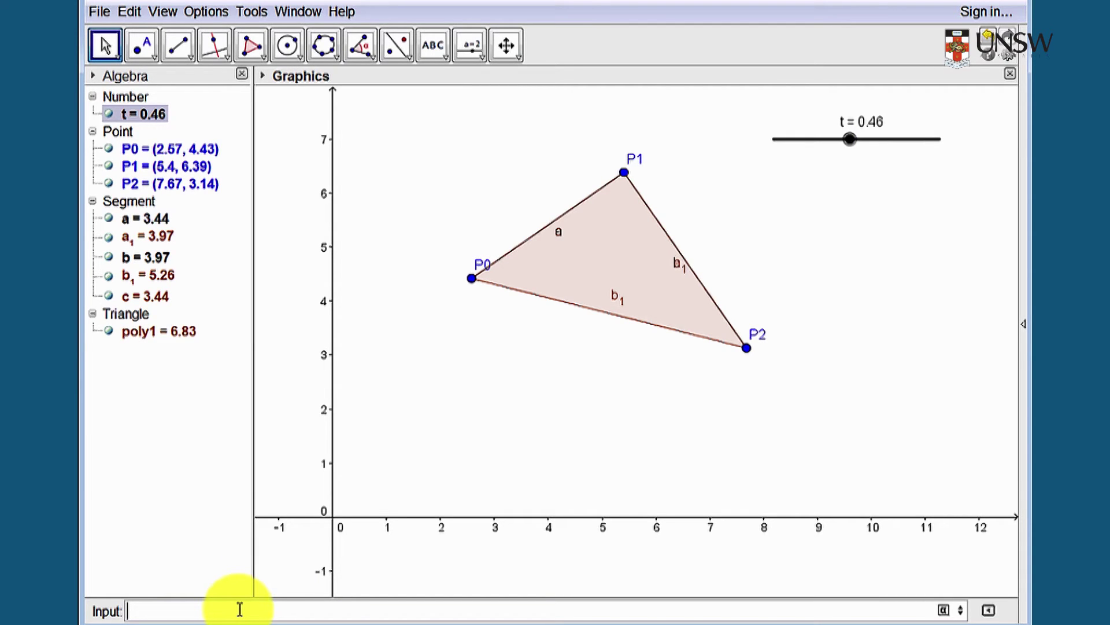
text(Q0=(1-t)*P0+t*P1)
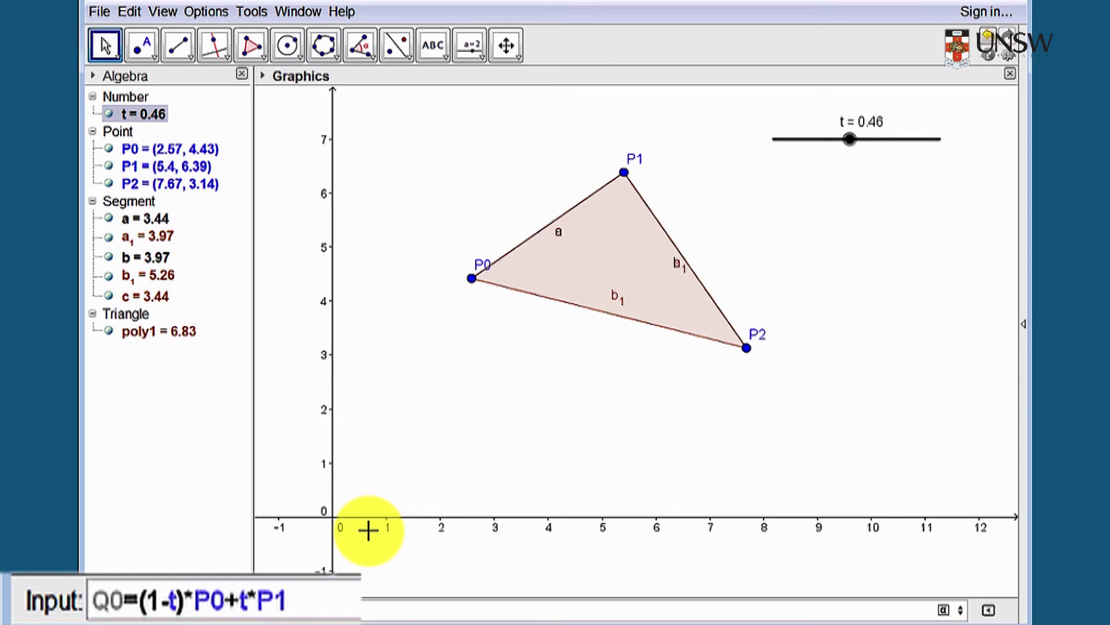
key(Return)
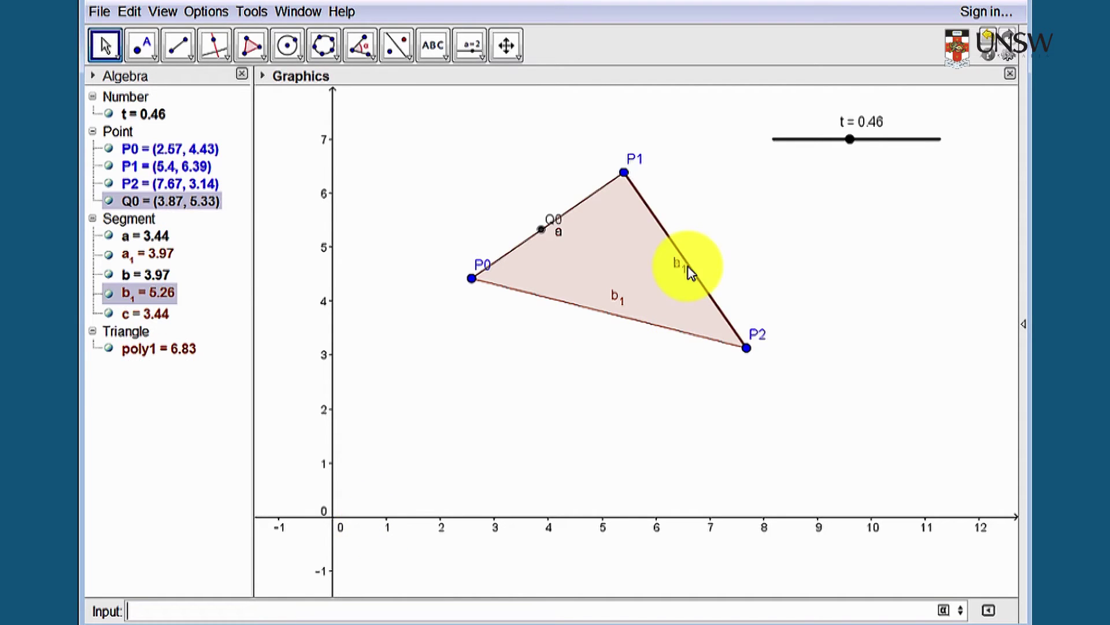
Step: Set slider t to 0.57 and move the label of Q0 to the upper left of its point, outside the triangle
mouse_move(547, 233)
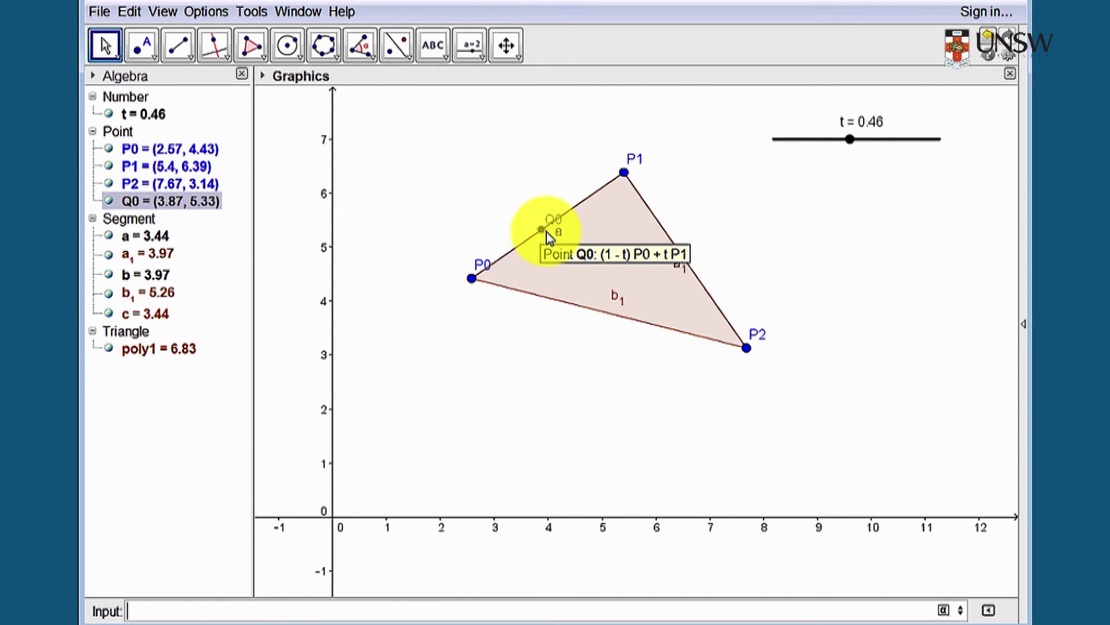
mouse_move(850, 140)
mouse_down()
mouse_move(818, 153)
mouse_move(775, 141)
mouse_move(937, 118)
mouse_move(871, 133)
mouse_up()
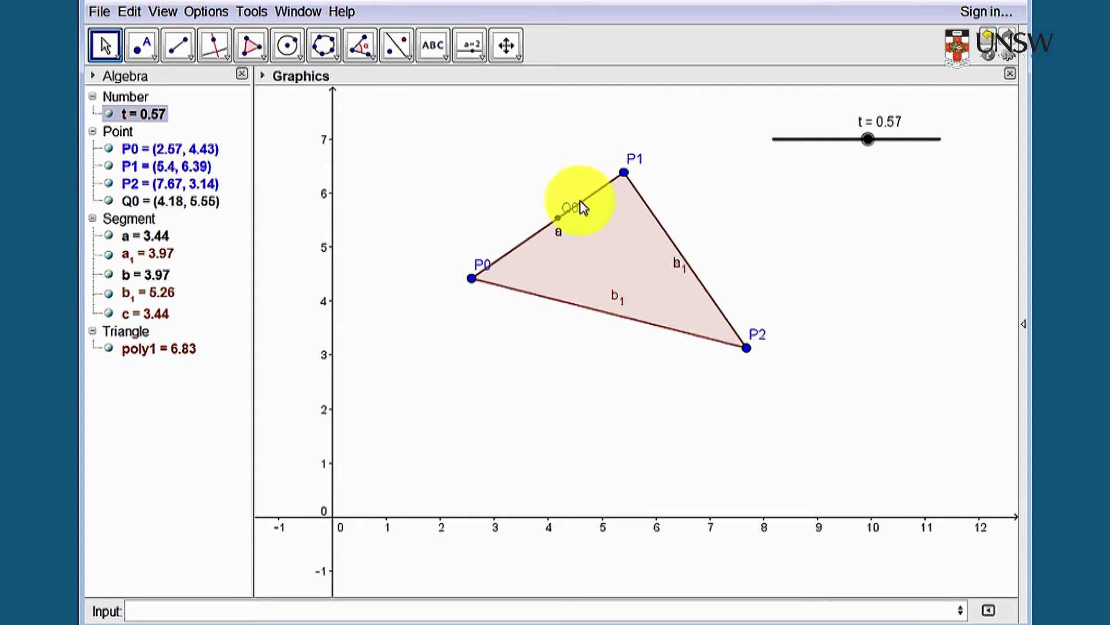
drag(567, 209, 541, 207)
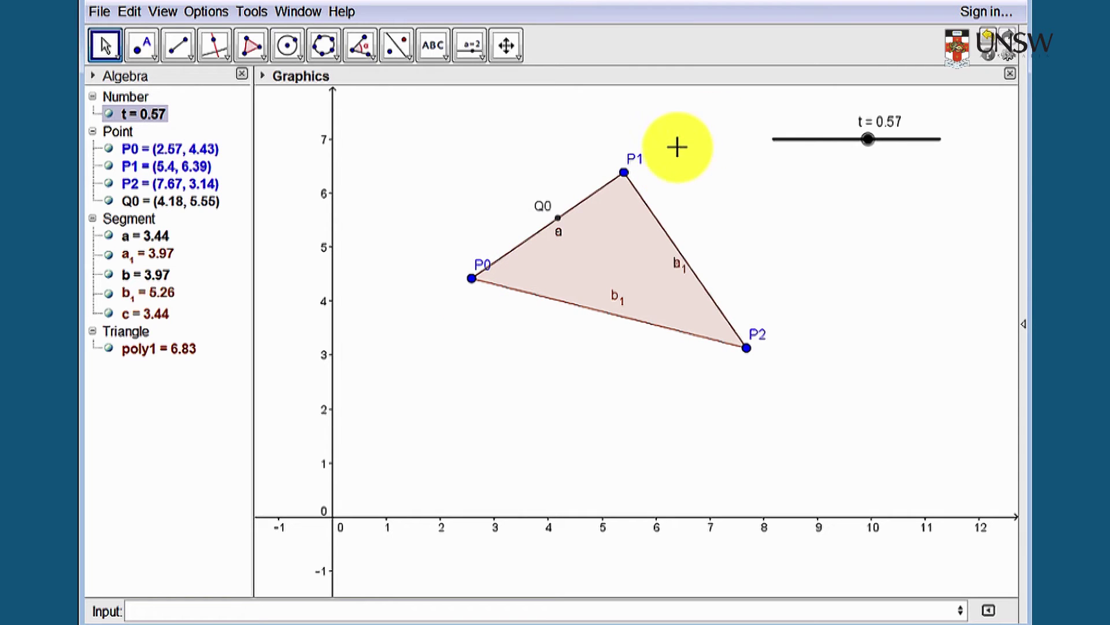
click(591, 253)
Step: Define a point on side P1P2 as Q1=(1-t)*P1+t*P2
click(195, 611)
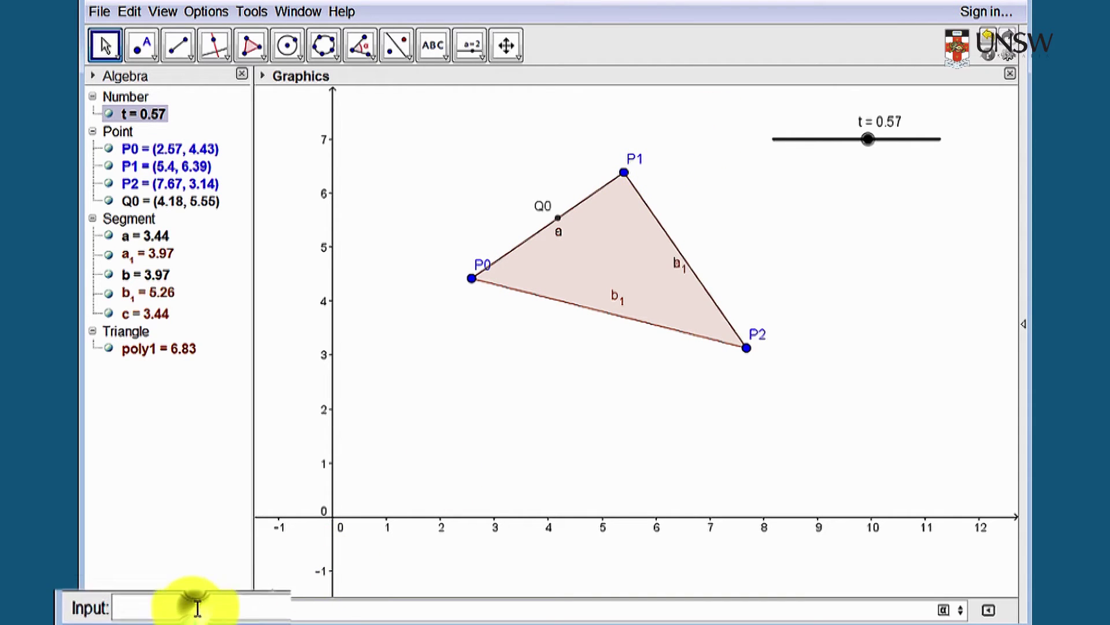
text(Q1)
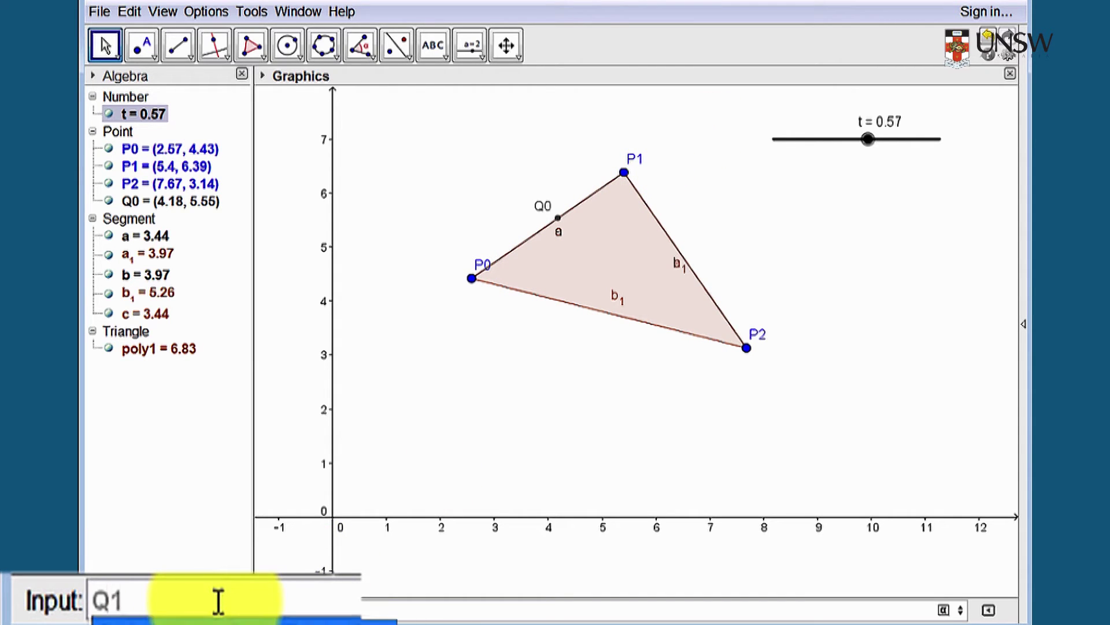
text(=(1-t)*P1+t*P2)
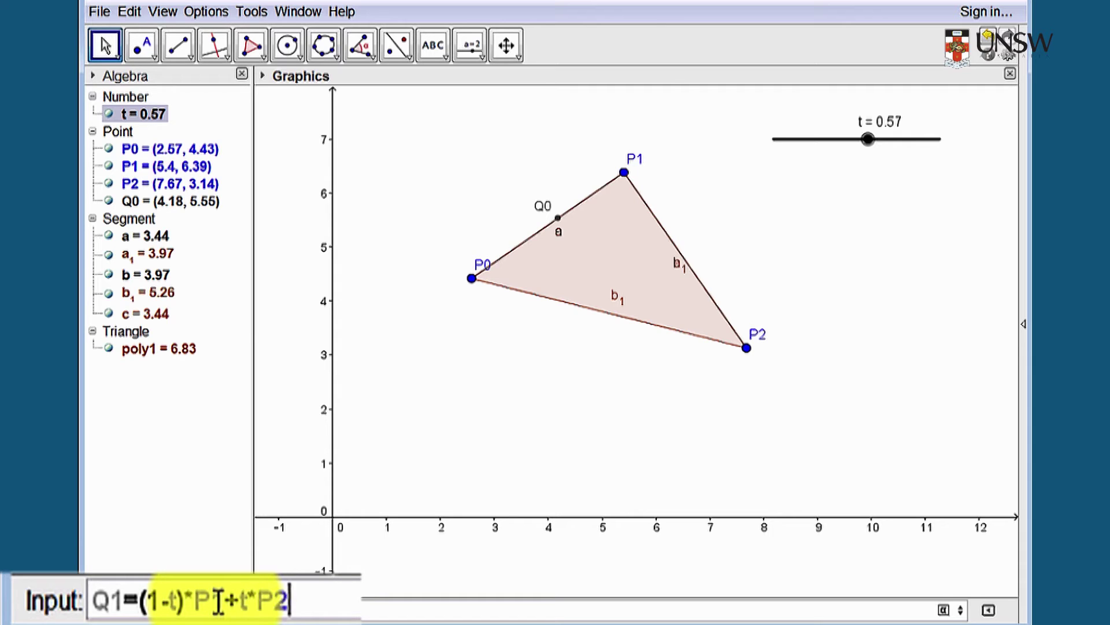
key(Return)
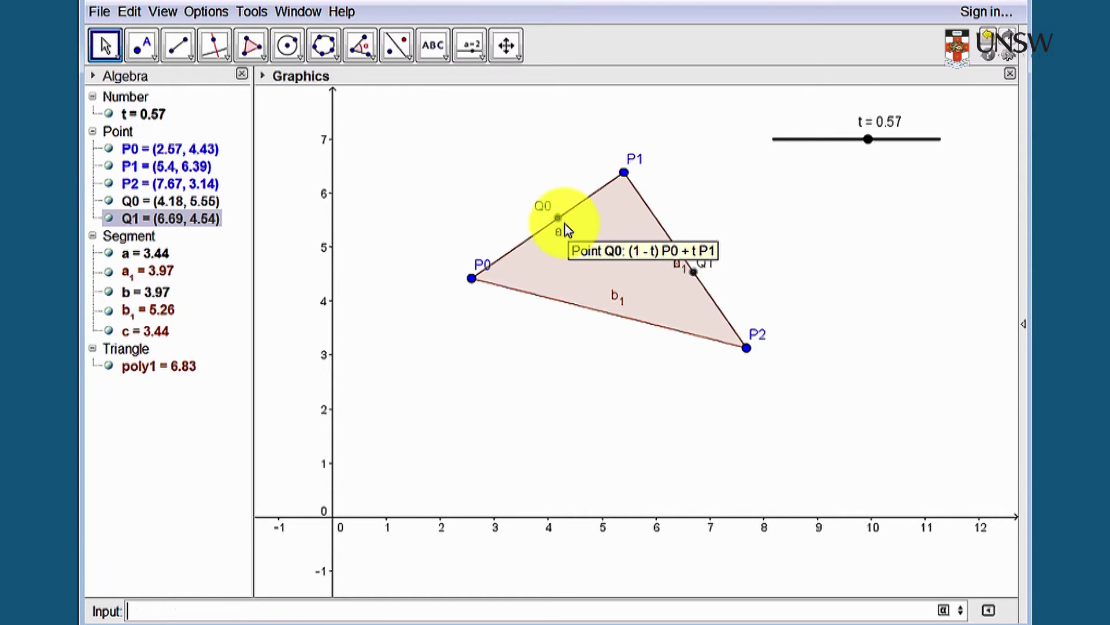
Step: Set the point size of Q0 and Q1 to 5 and colour both green (0, 153, 0)
click(696, 276)
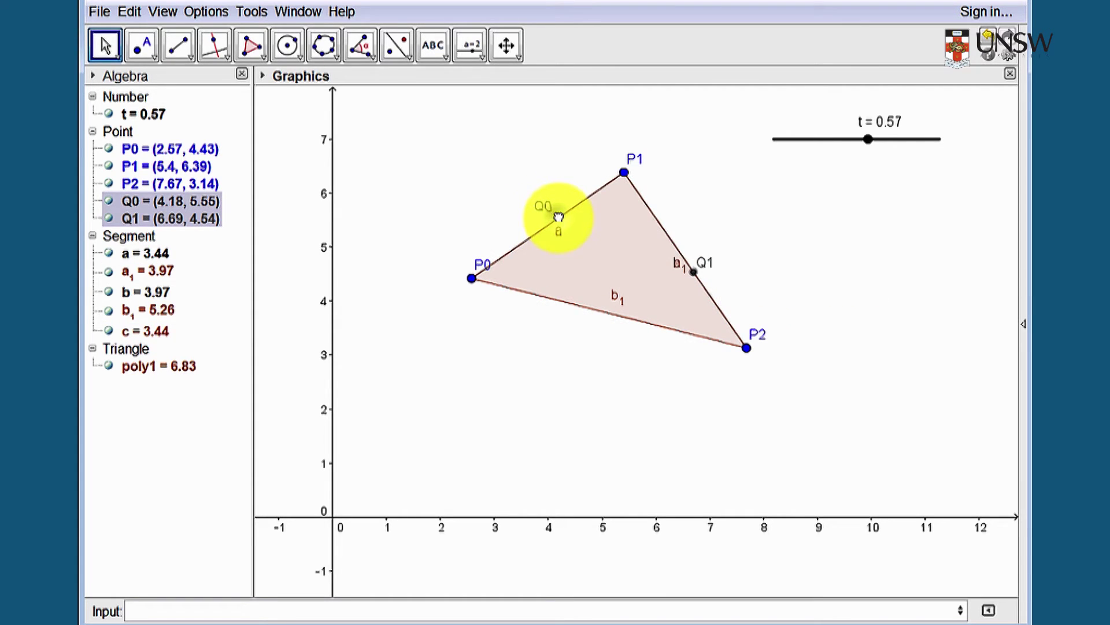
right_click(558, 217)
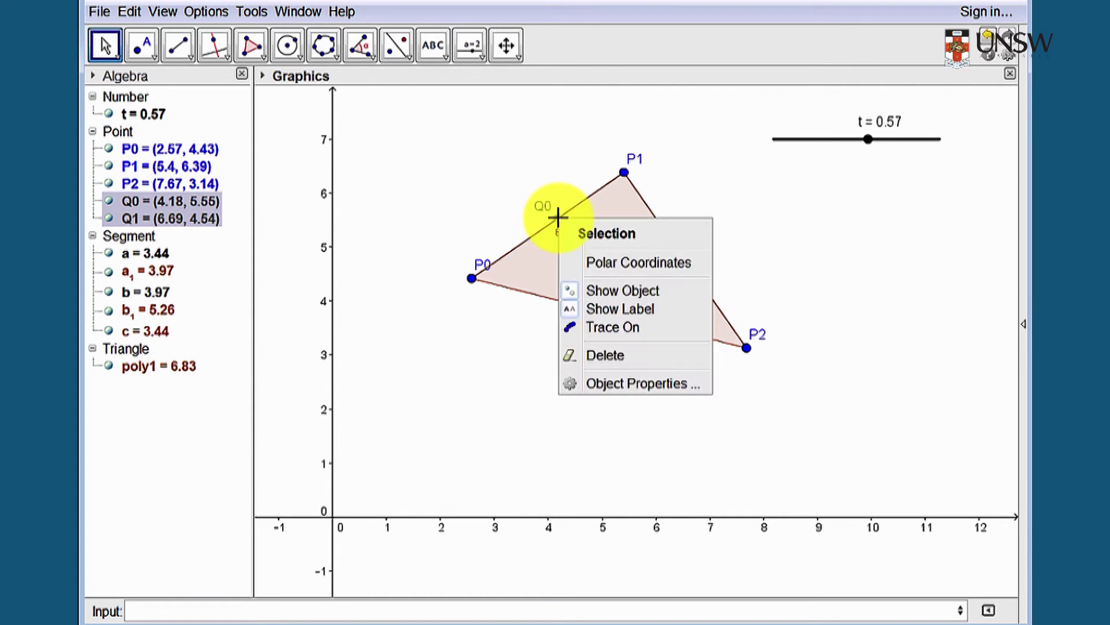
click(611, 396)
click(495, 152)
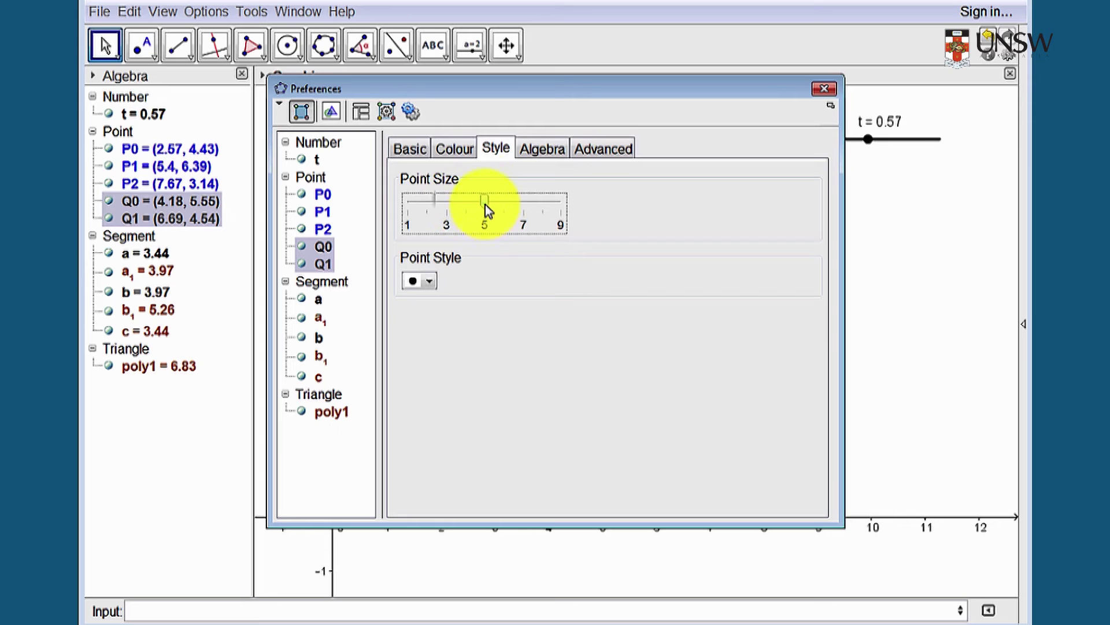
click(460, 150)
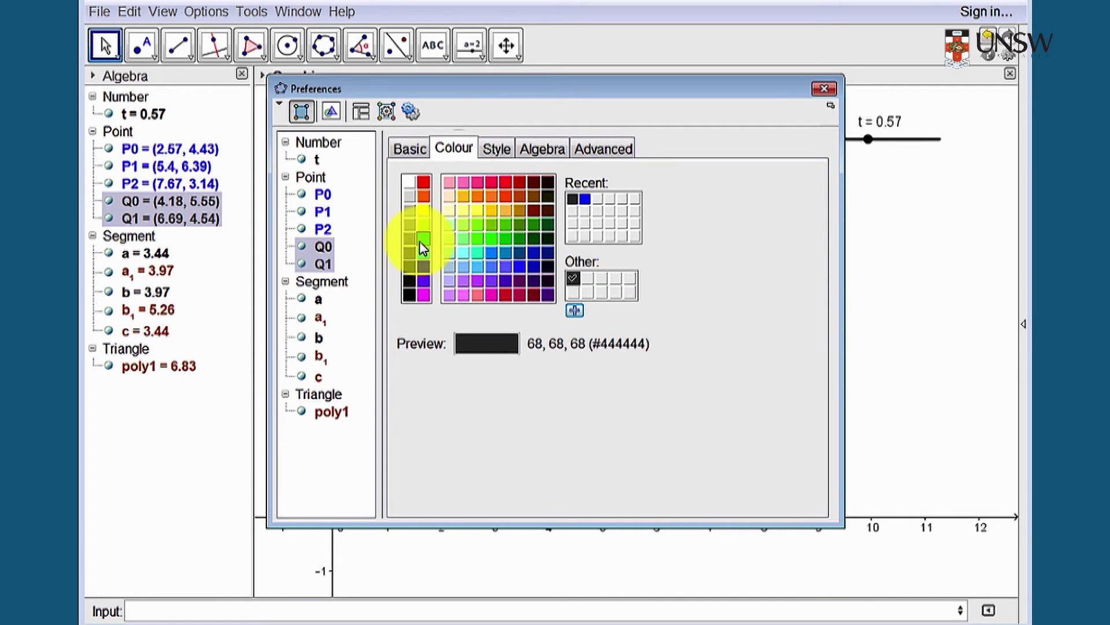
click(517, 238)
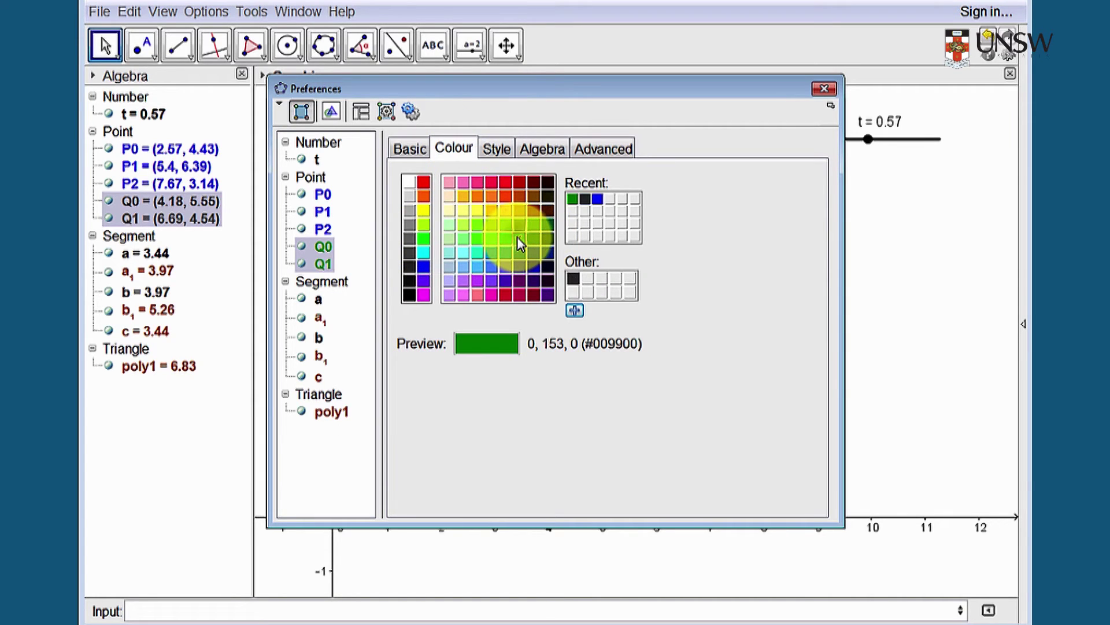
click(824, 91)
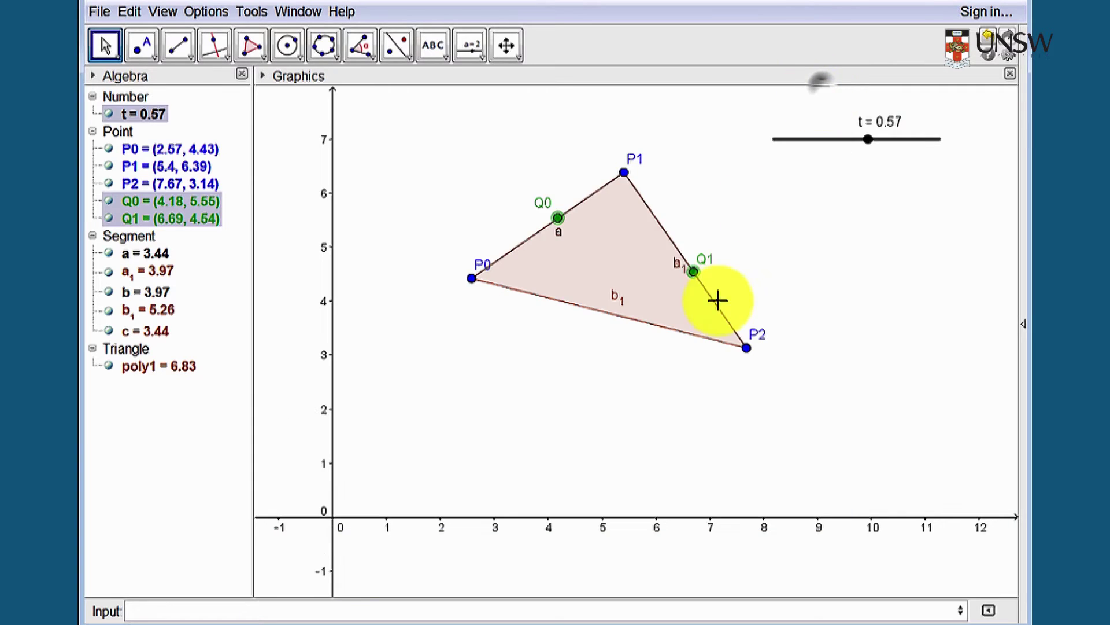
Step: Set slider t to 0.36 and define the point R0=(1-t)*Q0+t*Q1
drag(868, 140, 836, 147)
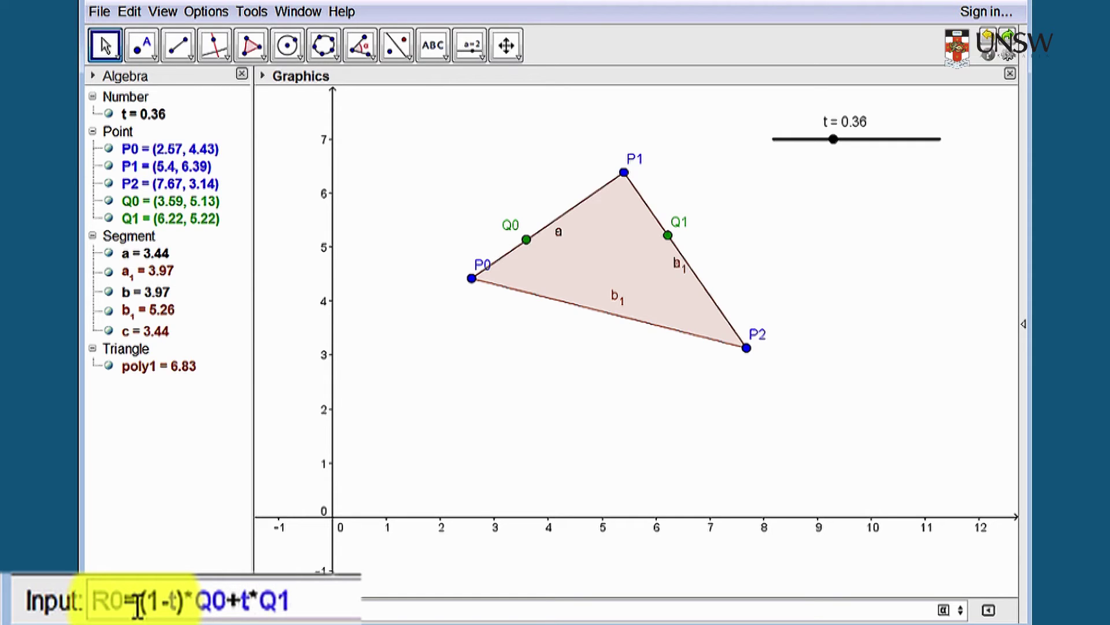
key(Return)
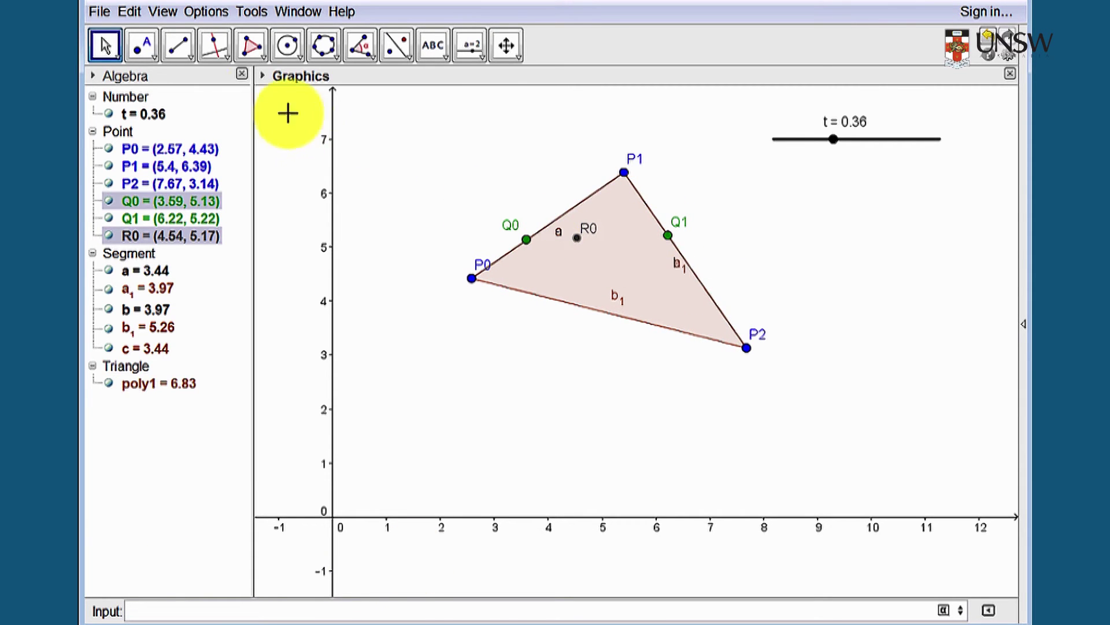
Step: Draw an interval between points Q0 and Q1
click(178, 45)
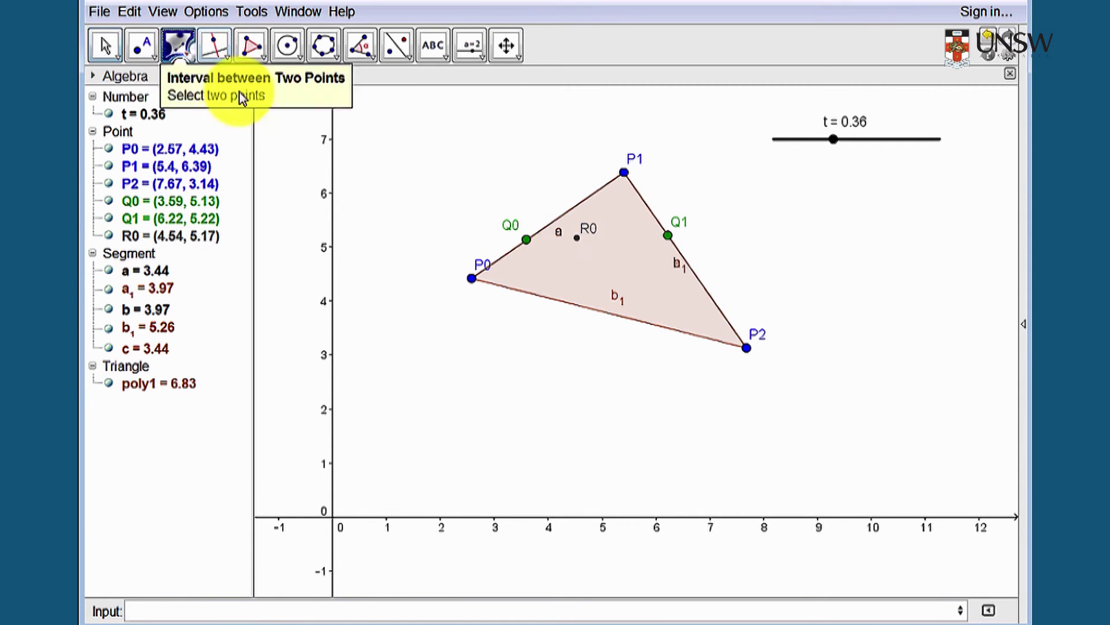
click(525, 240)
click(669, 236)
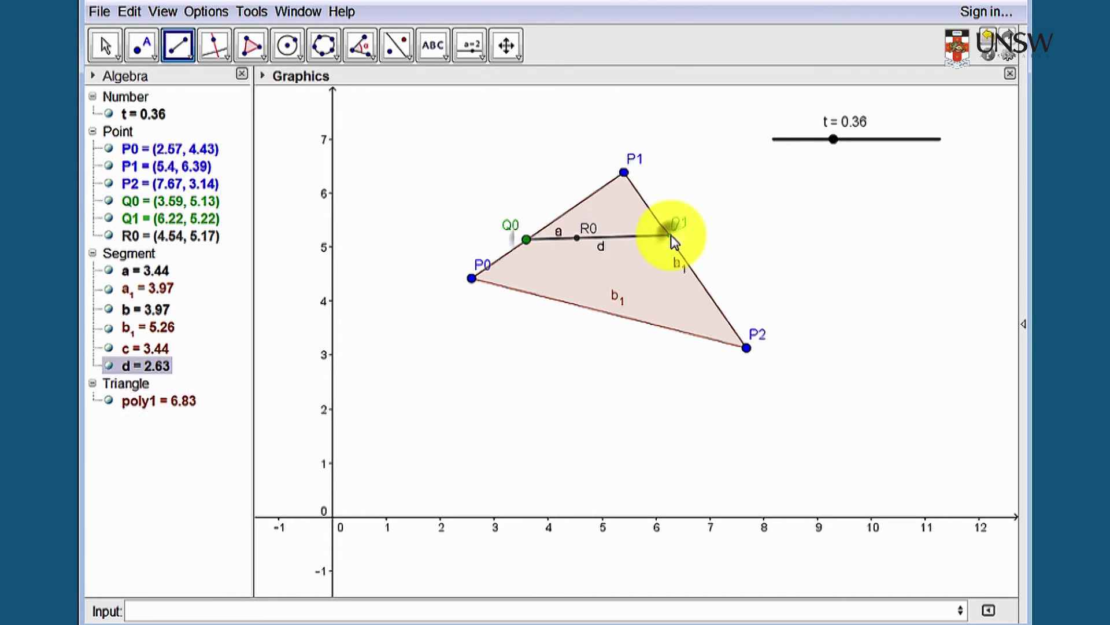
Step: Set slider t to 0.56 to move R0 along the interval between Q0 and Q1
click(108, 48)
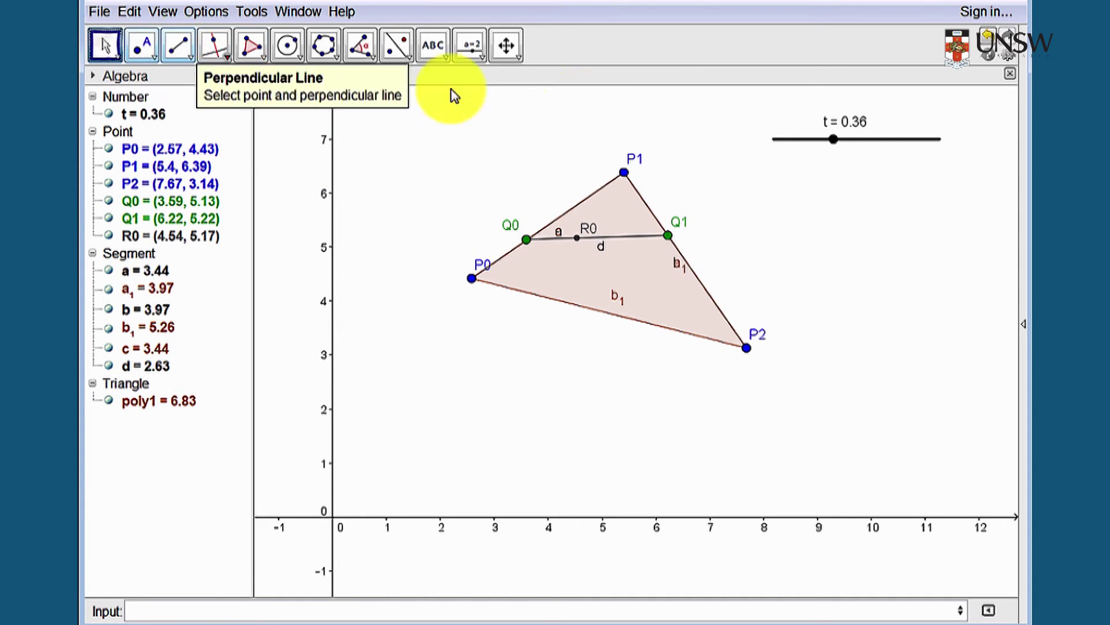
click(831, 141)
drag(833, 141, 864, 146)
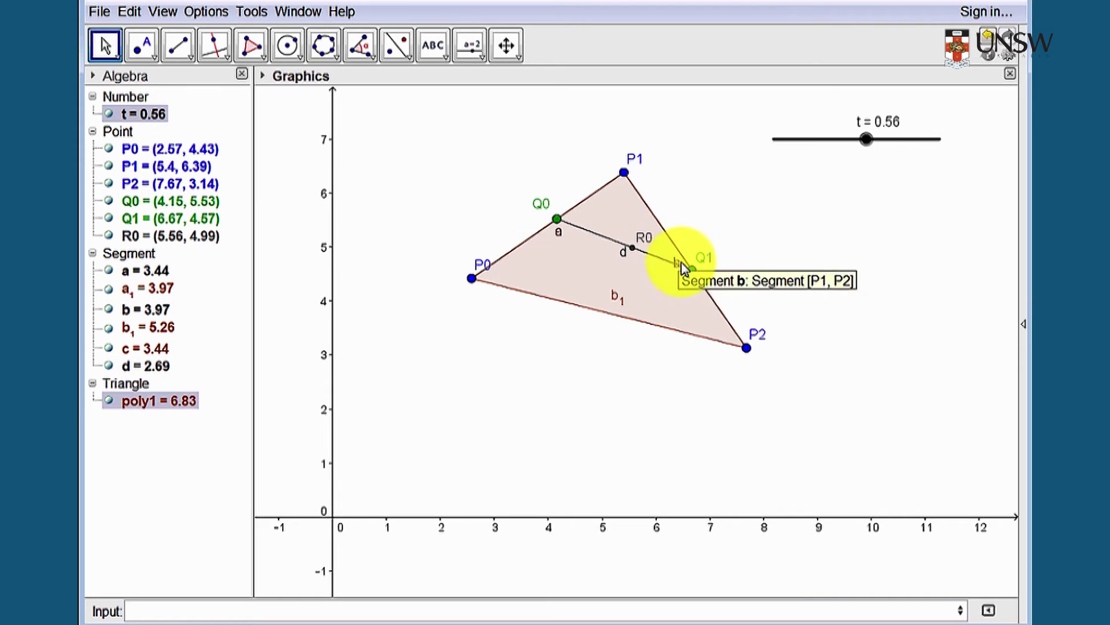
Step: Enlarge point R0, colour it blue (0, 153, 204), and leave it selected in the drawing
right_click(631, 249)
click(674, 433)
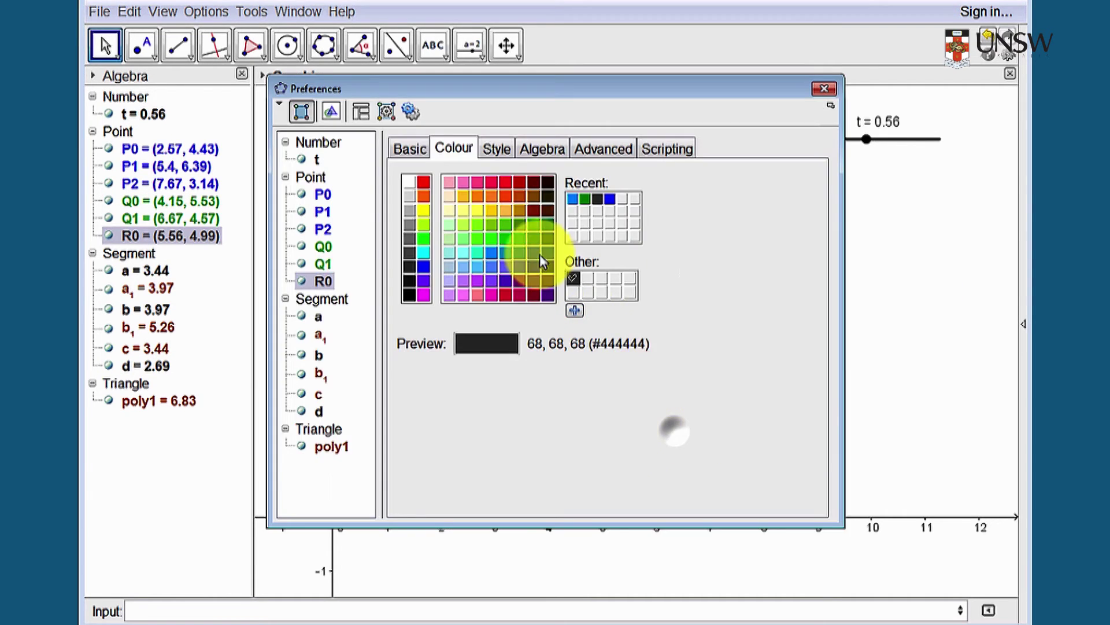
click(503, 152)
click(485, 203)
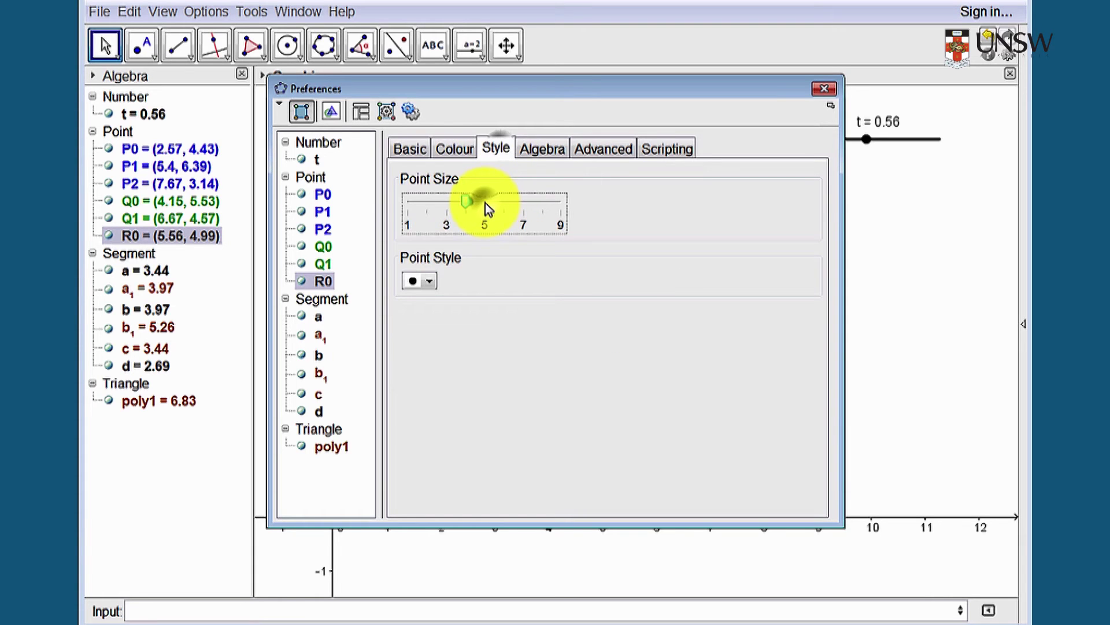
click(460, 151)
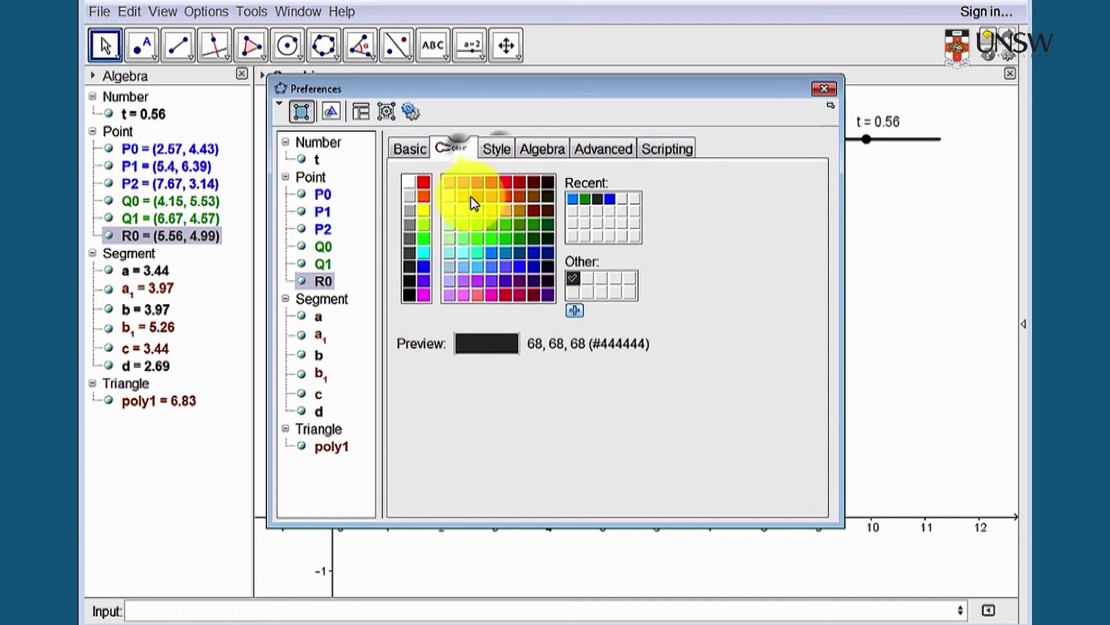
click(508, 254)
click(824, 89)
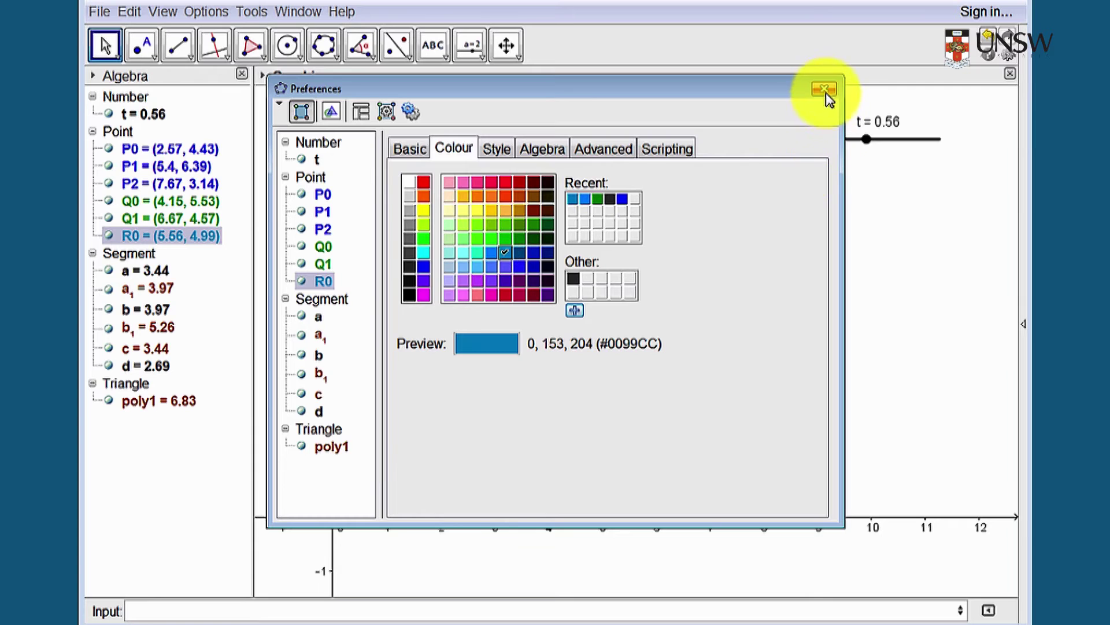
click(665, 259)
click(632, 247)
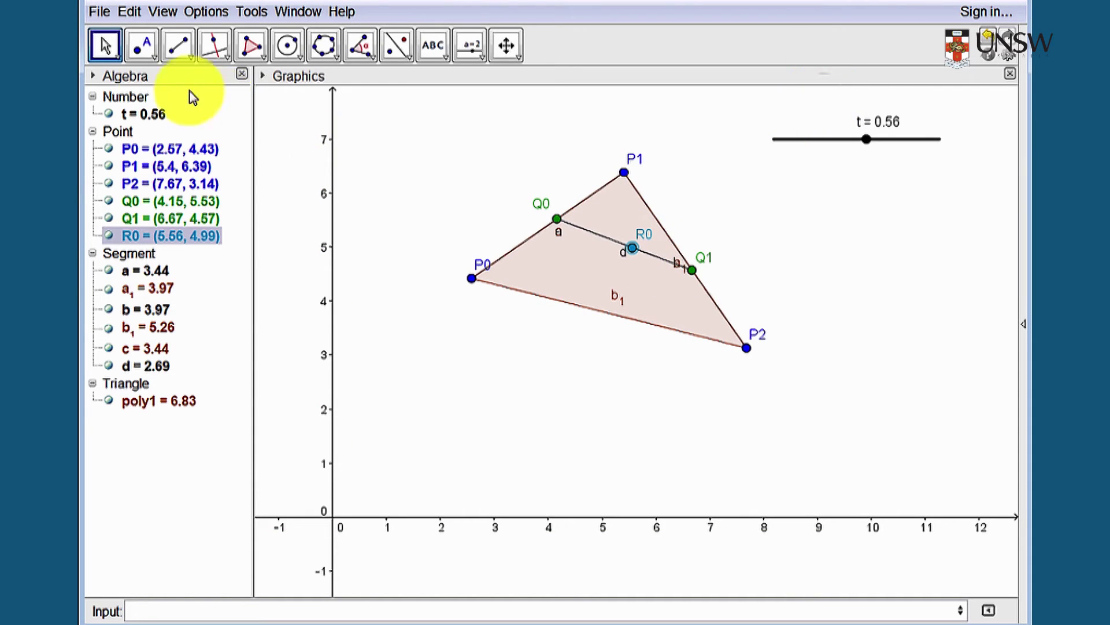
Step: Set slider t to 0.22 and create the locus of point R0 driven by slider t
drag(866, 139, 829, 144)
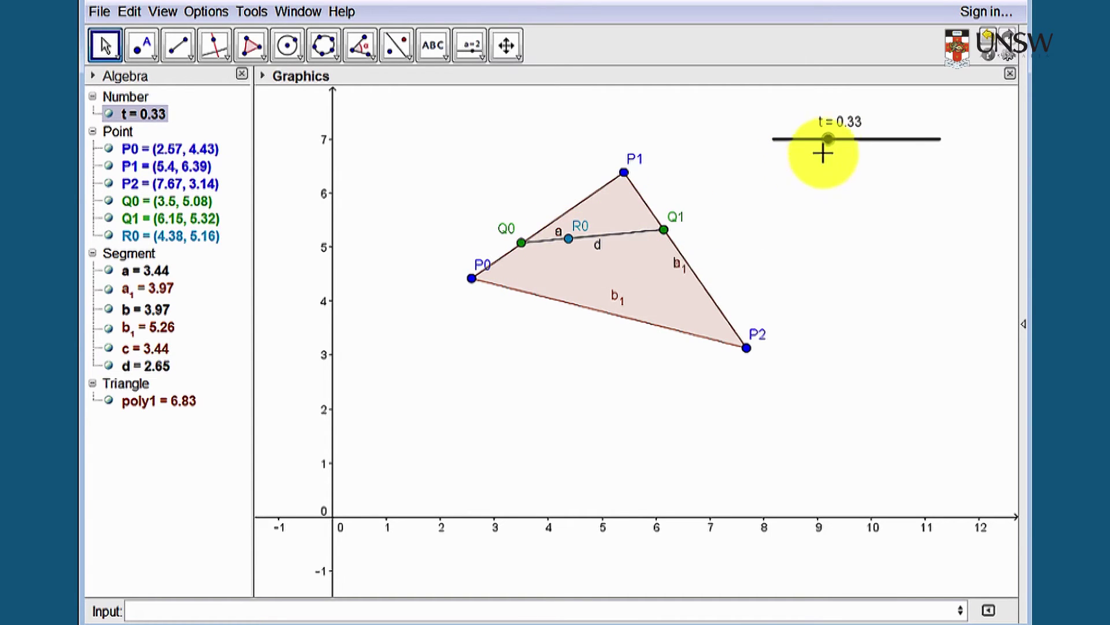
drag(833, 144, 810, 139)
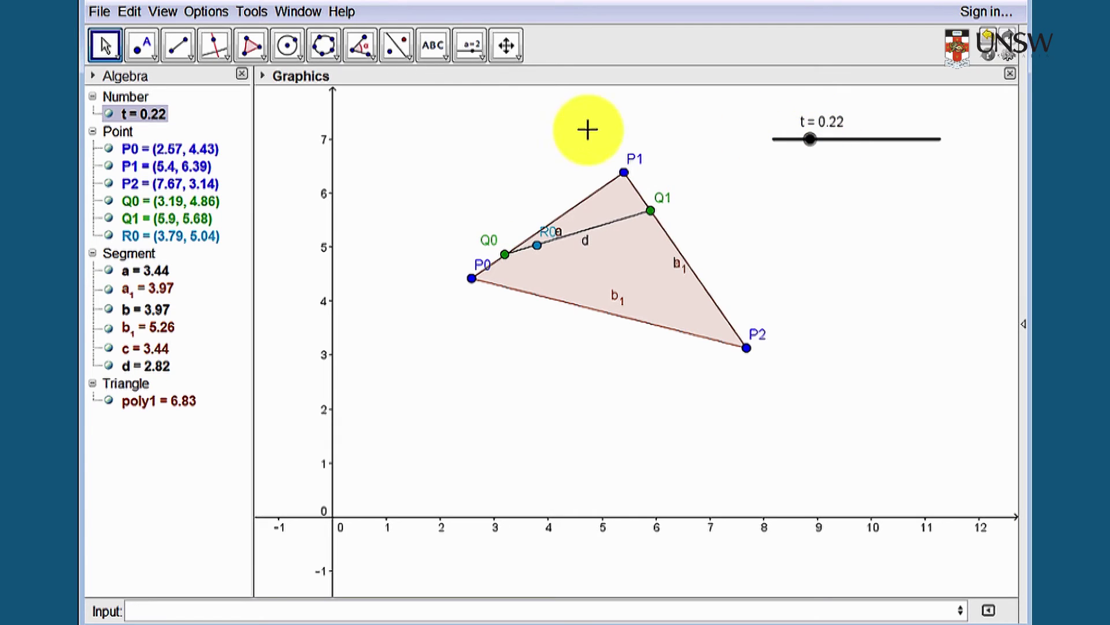
click(225, 58)
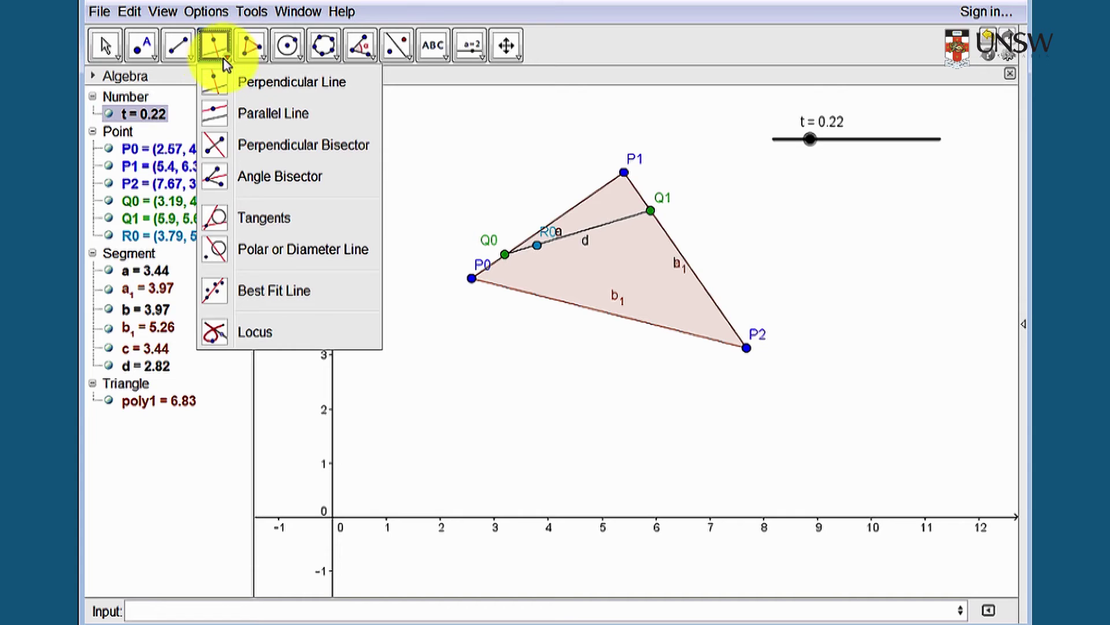
click(226, 332)
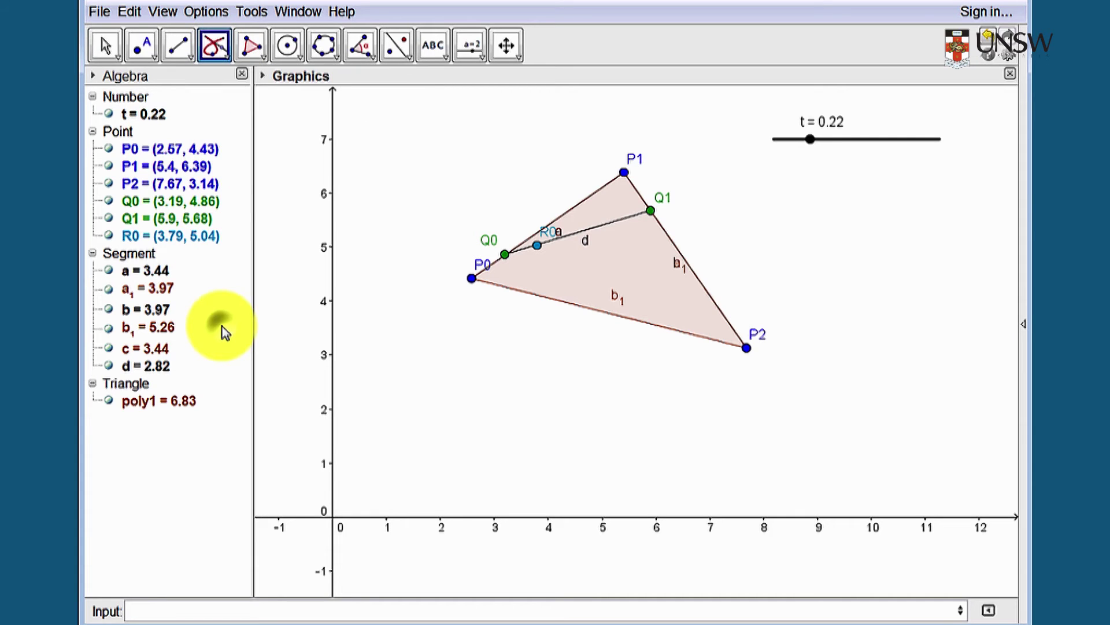
click(216, 51)
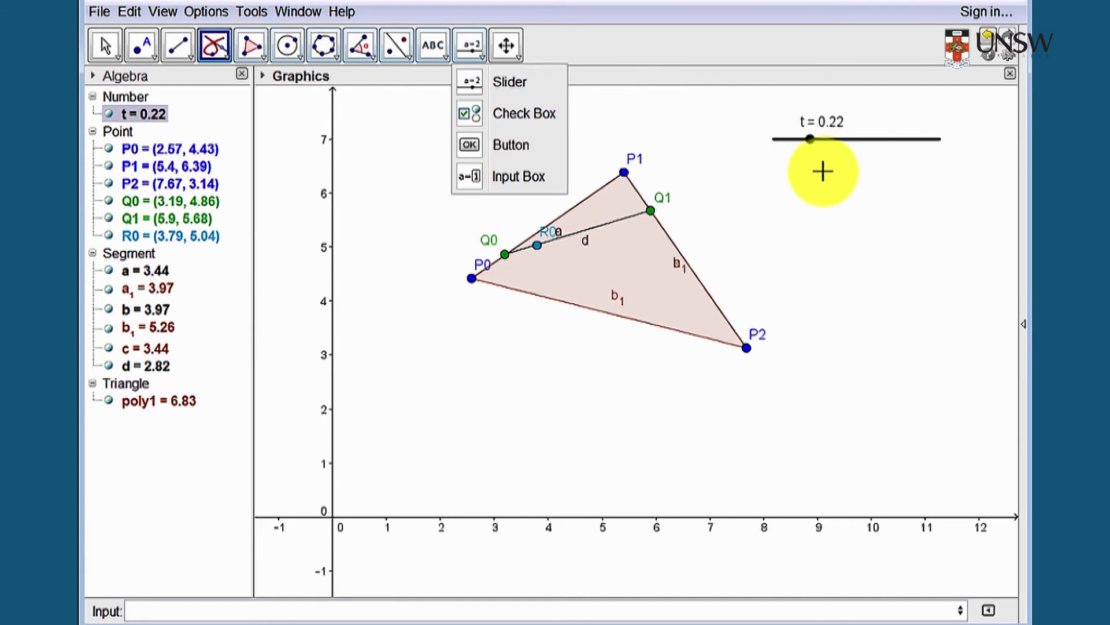
click(812, 138)
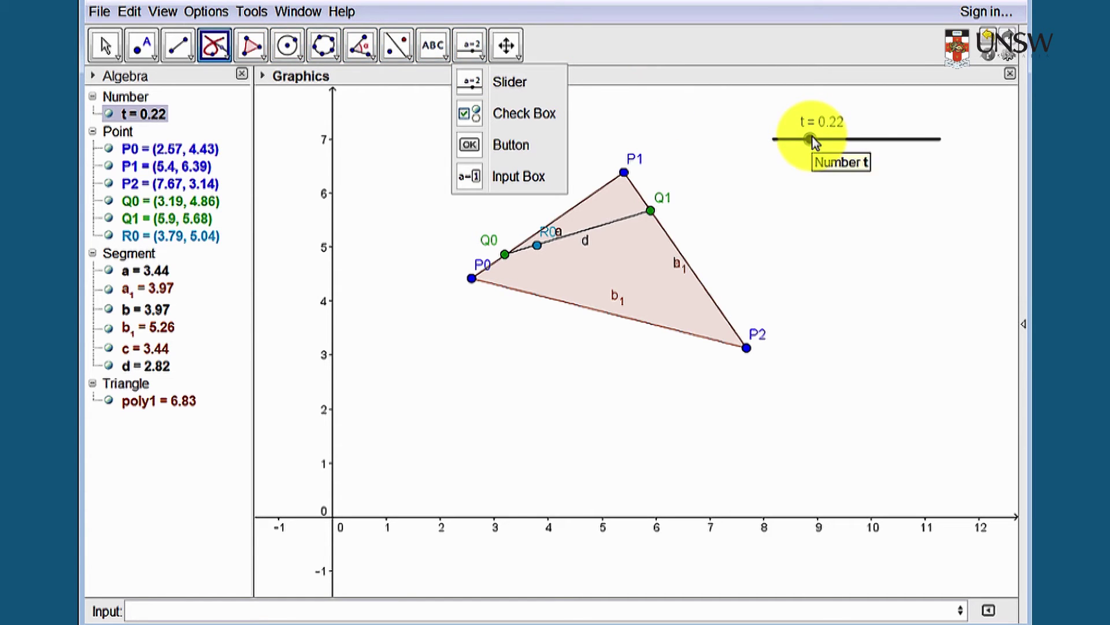
click(813, 139)
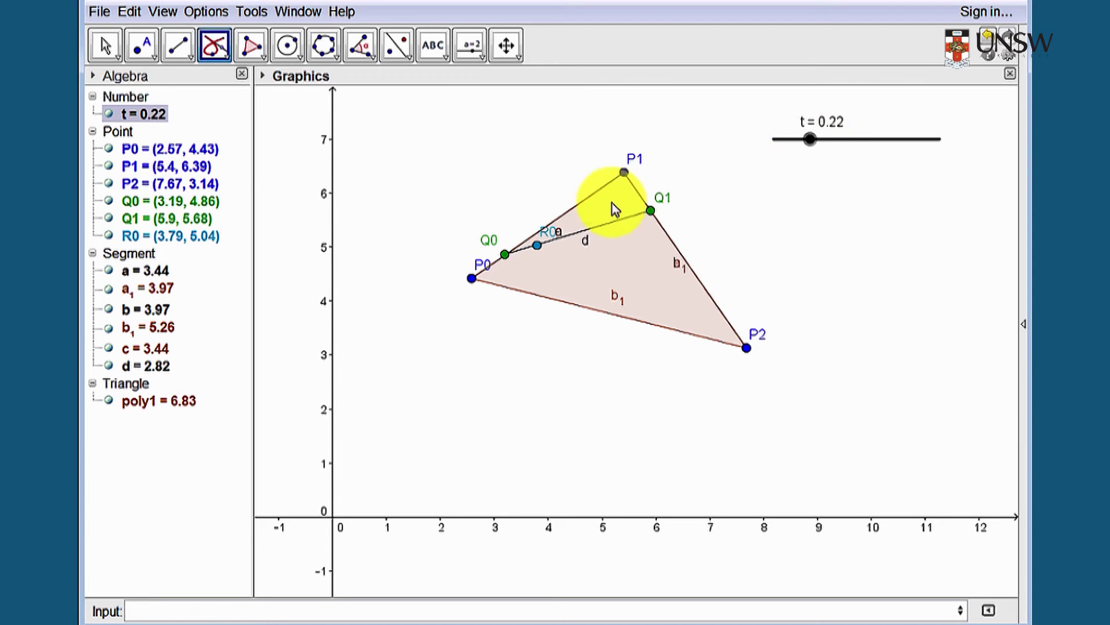
click(537, 245)
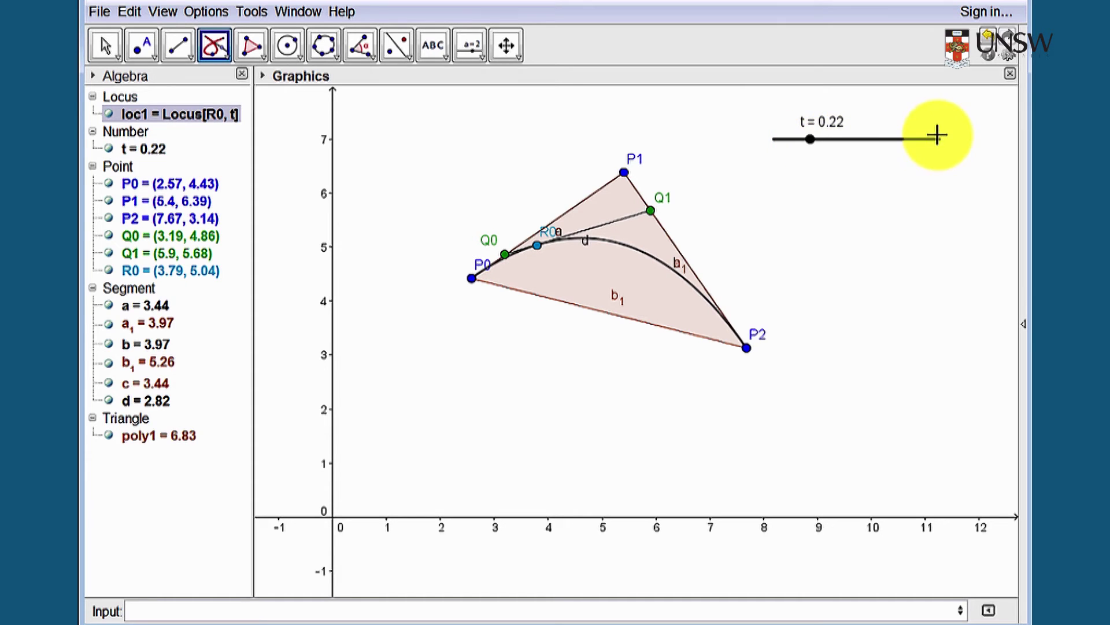
Step: Colour the locus curve red and increase its line thickness
right_click(632, 254)
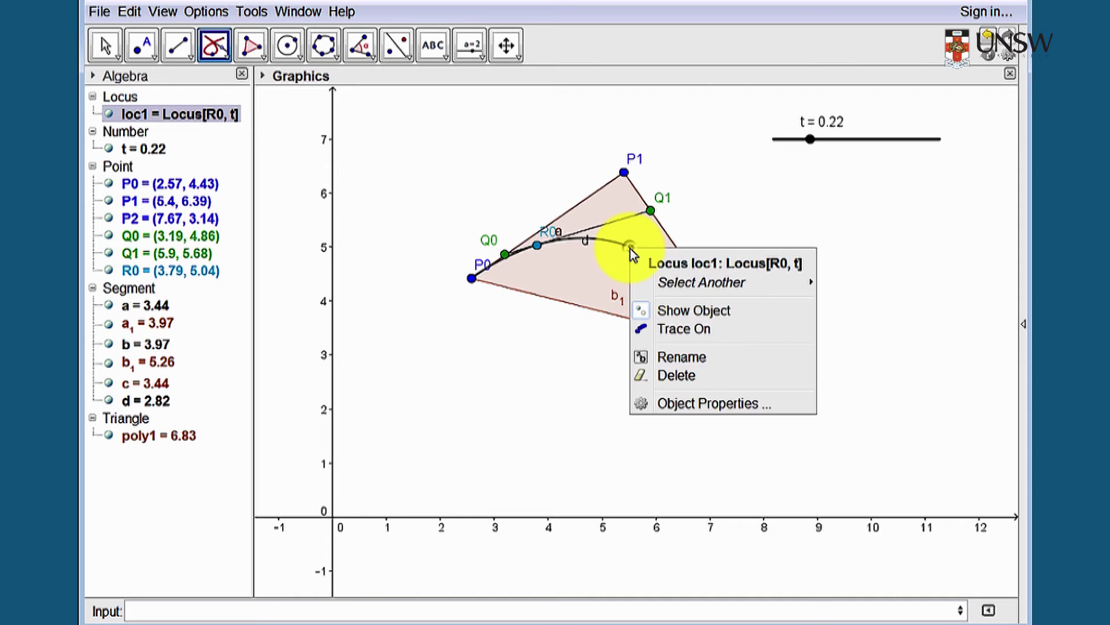
click(685, 402)
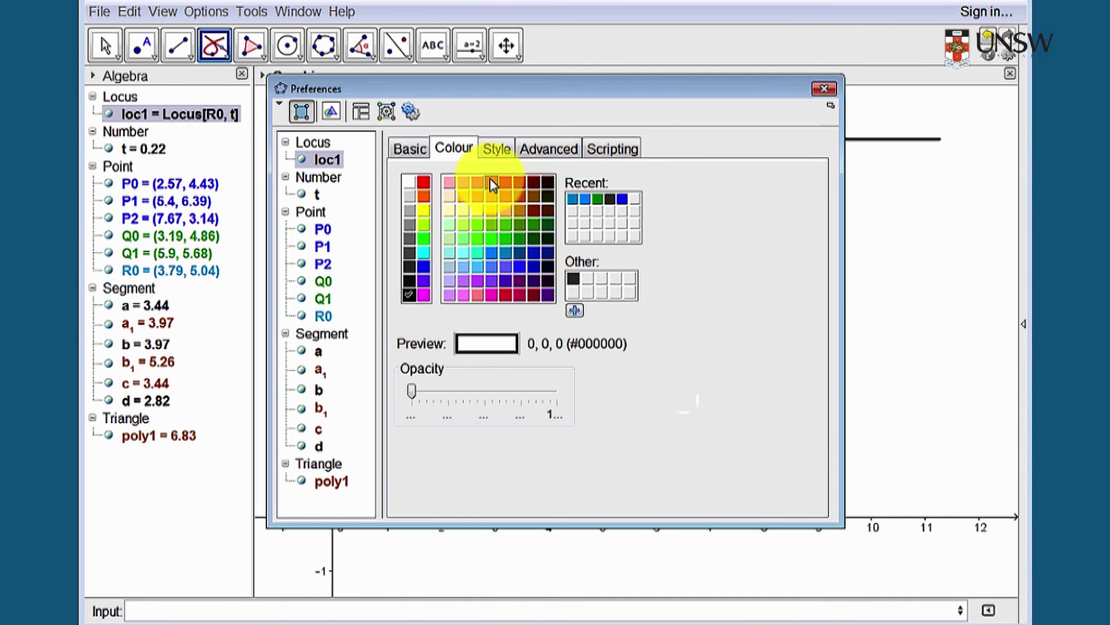
click(423, 181)
click(497, 148)
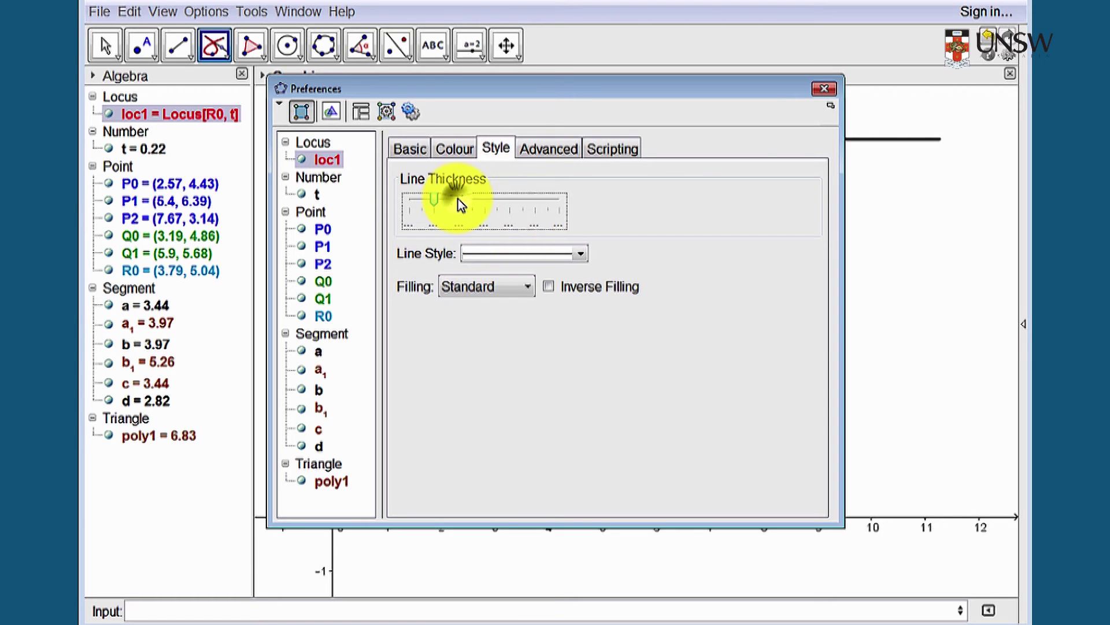
click(825, 90)
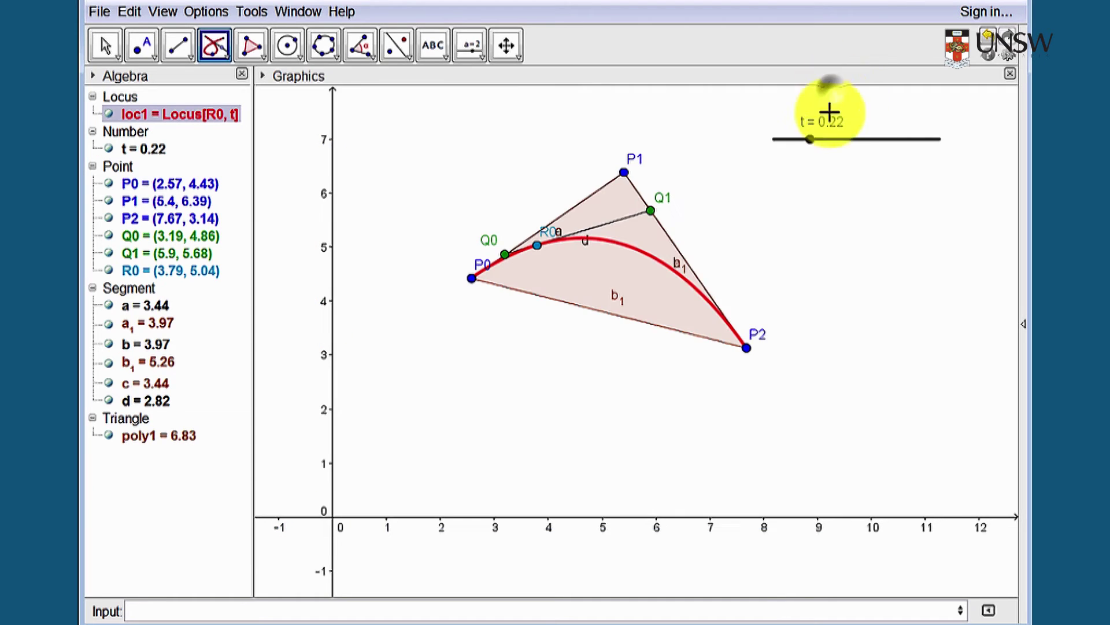
Step: Set slider t to 0.57 and move P0 to about (0.61, 1.17), P1 to about (2.37, 7.42) and P2 to about (11.71, 0.73)
click(104, 45)
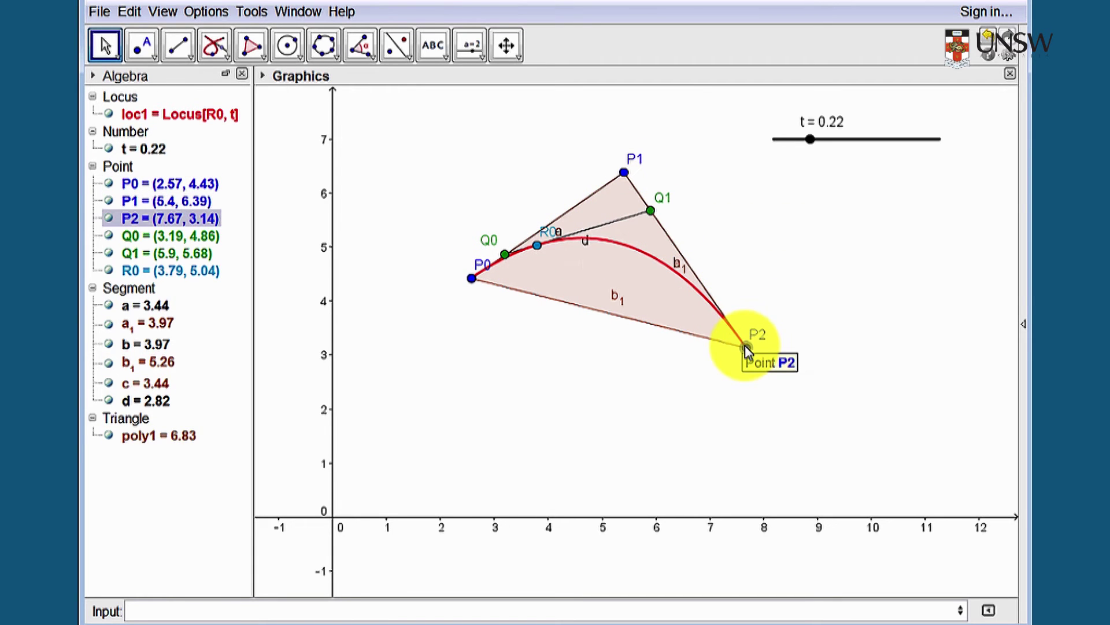
drag(810, 139, 872, 175)
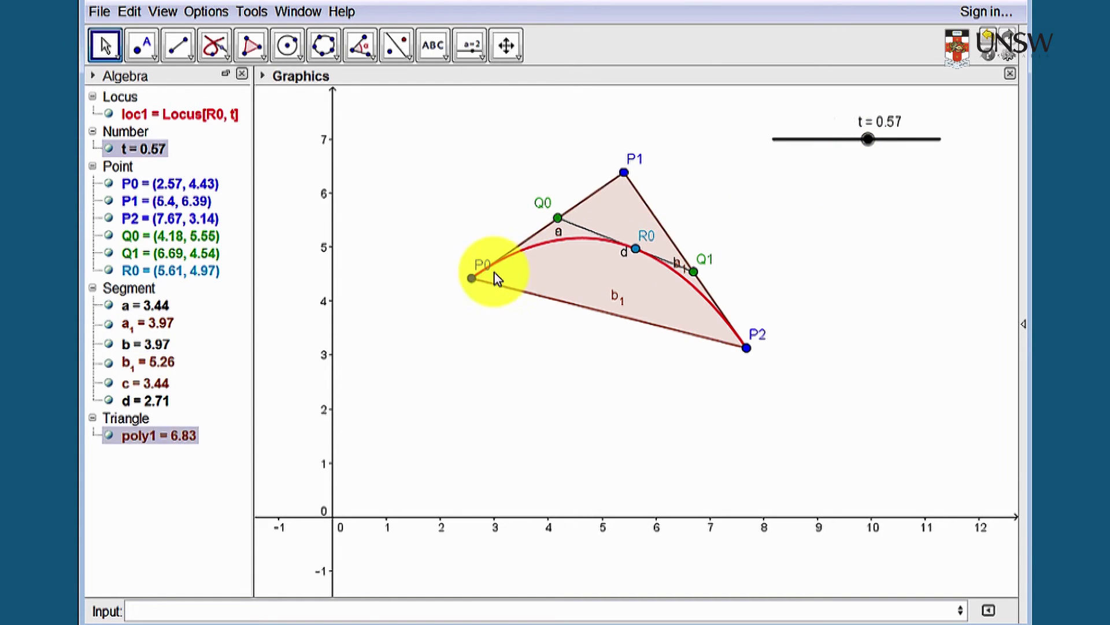
click(472, 279)
drag(472, 280, 381, 396)
drag(625, 169, 461, 116)
drag(747, 349, 968, 492)
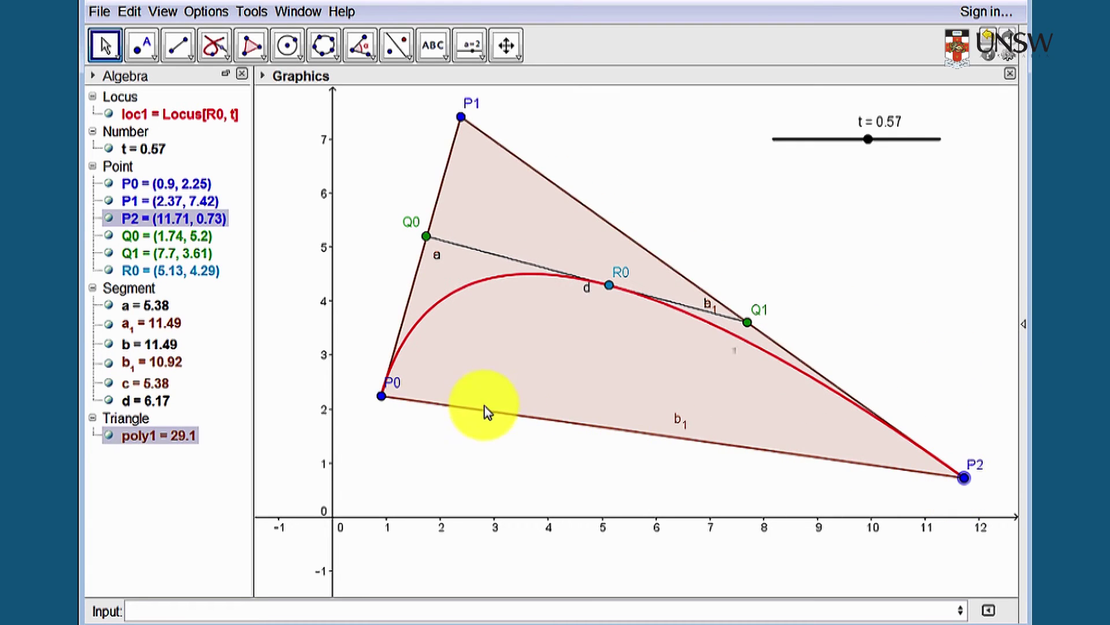
click(380, 399)
drag(380, 398, 365, 454)
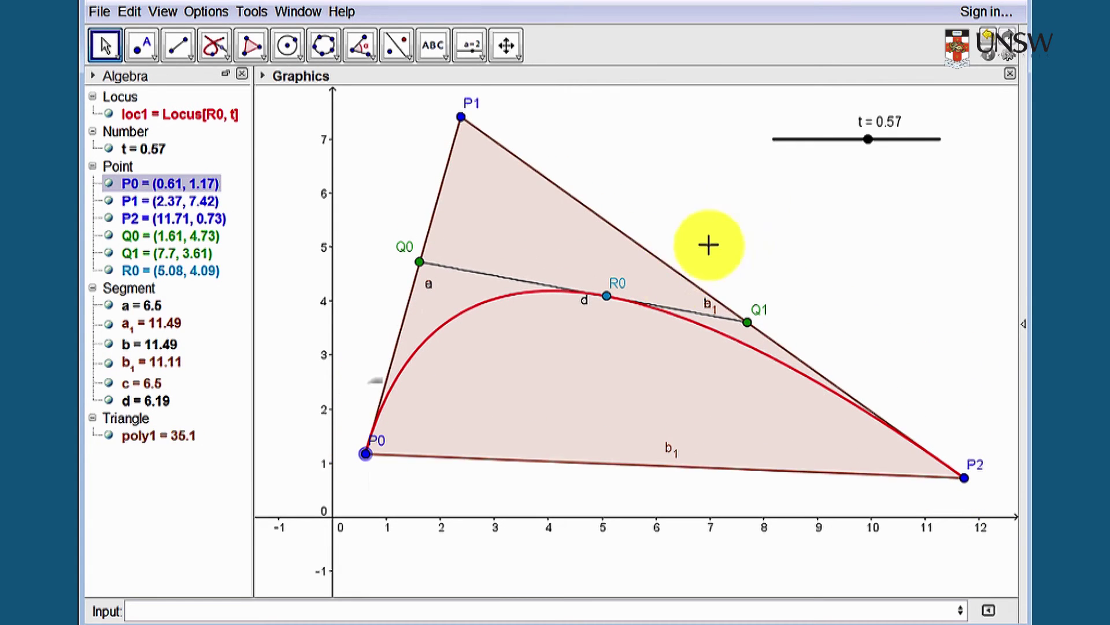
Step: Set slider t to 0.36 and move P2 to about (7.03, 5.26)
click(868, 139)
drag(868, 140, 833, 140)
drag(963, 477, 711, 233)
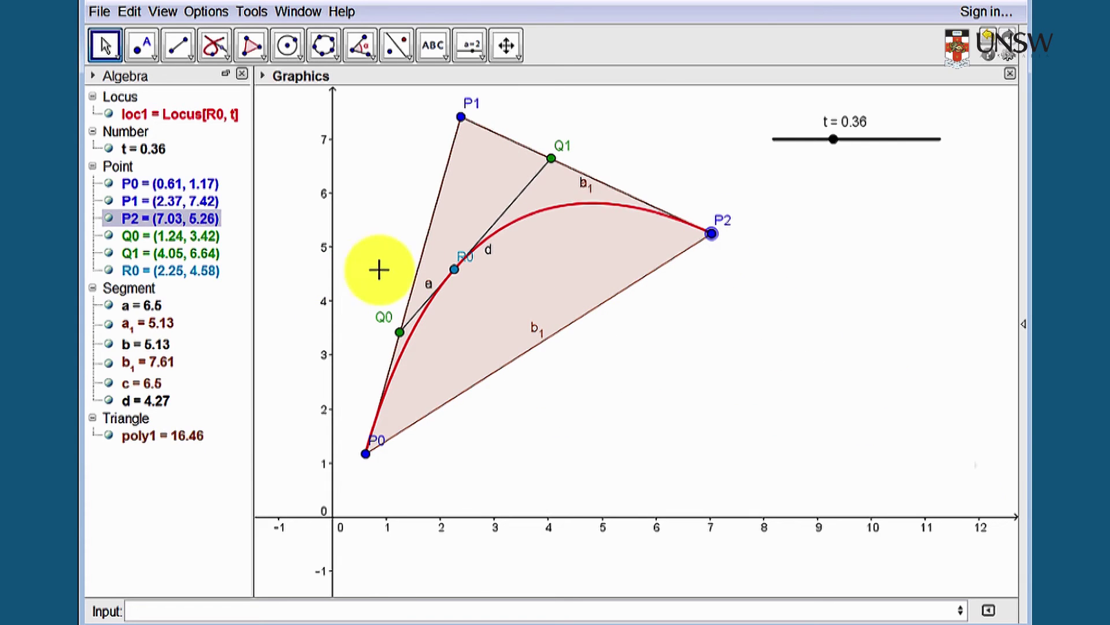
Step: Set slider t's interval to a minimum of -1 and a maximum of 2 to extend the locus beyond P0 and P2
right_click(864, 146)
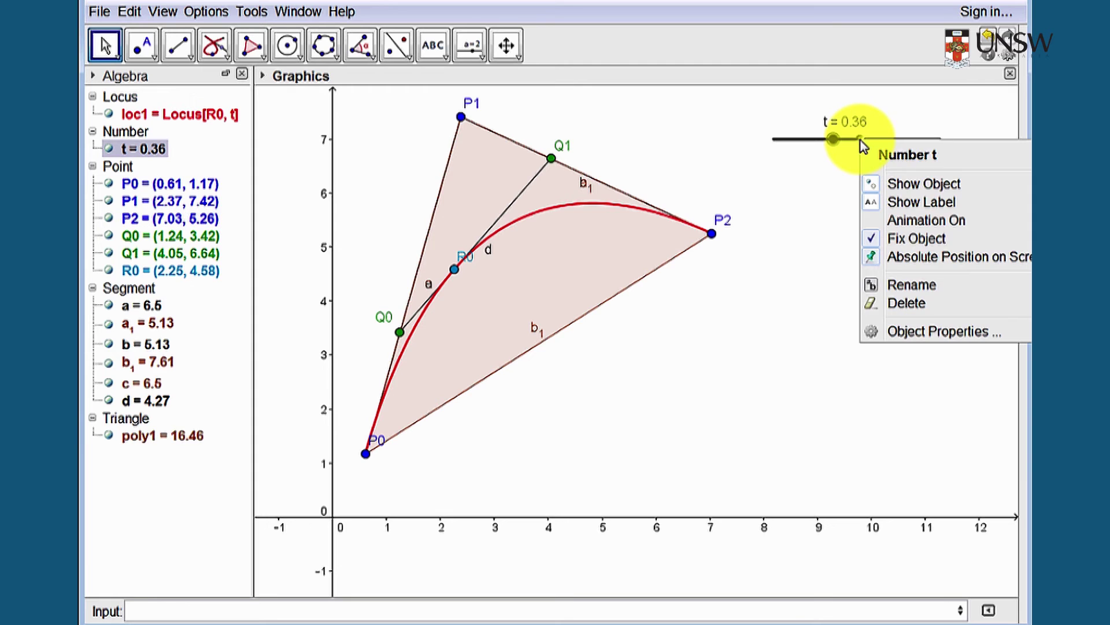
click(901, 332)
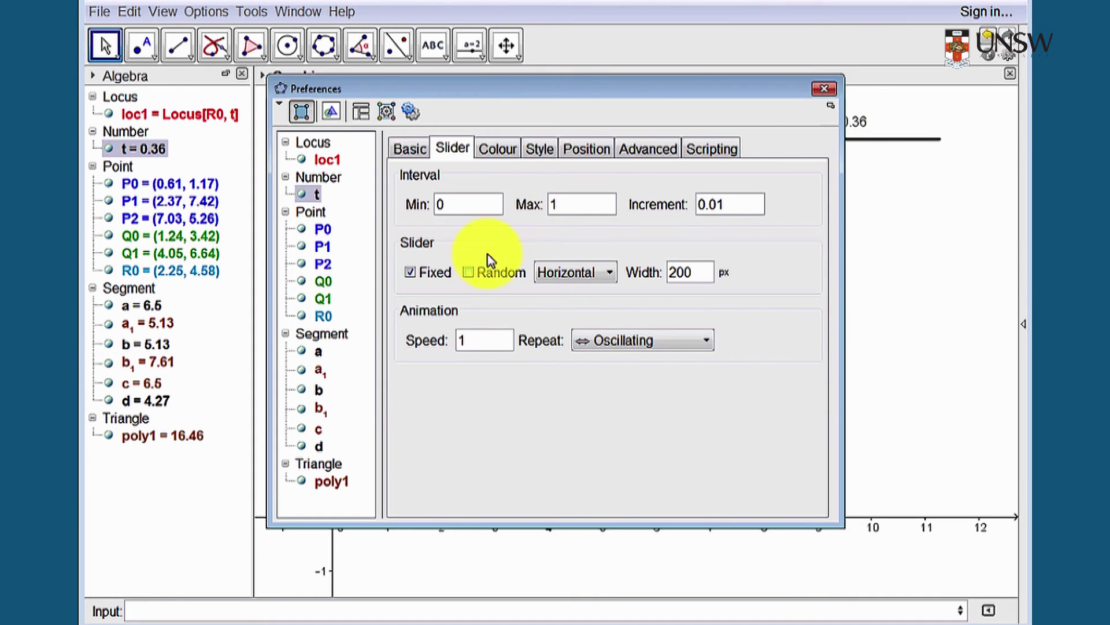
click(413, 149)
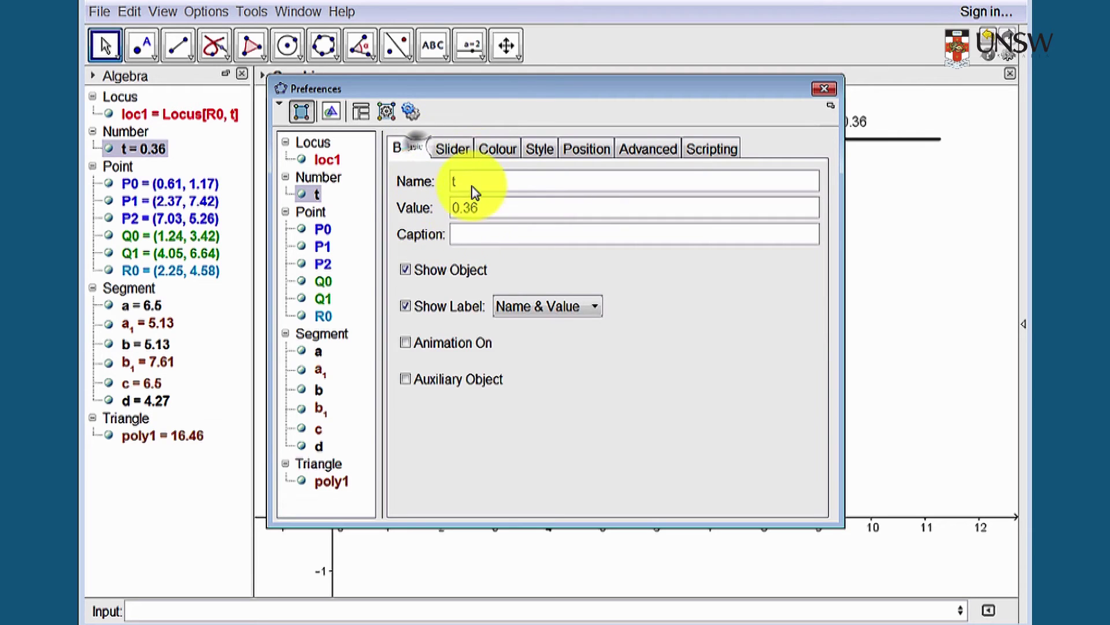
click(462, 148)
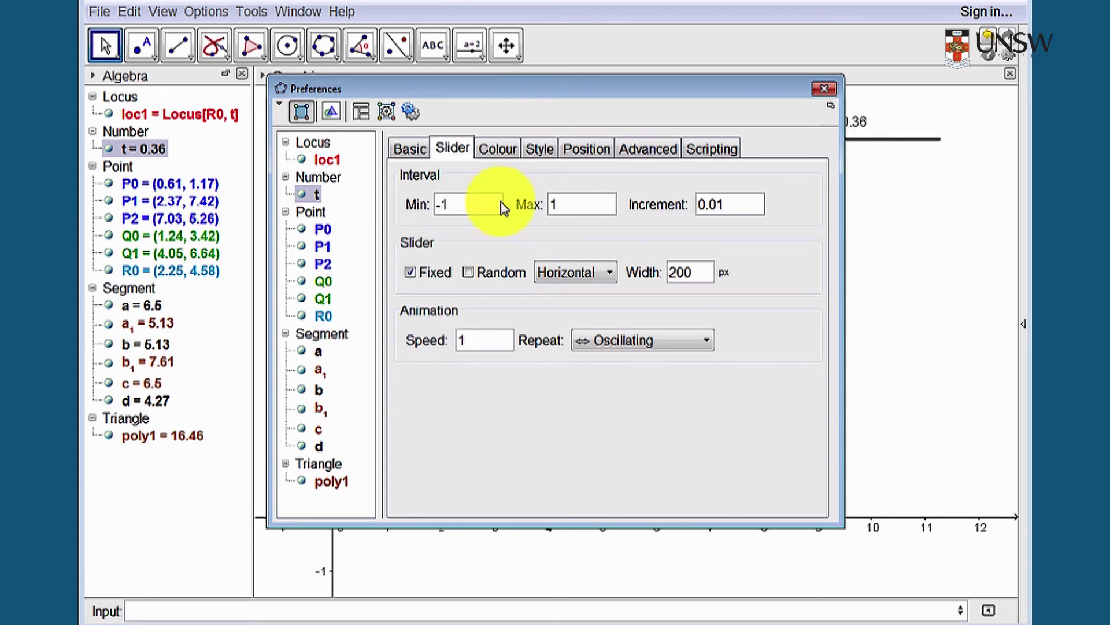
click(567, 202)
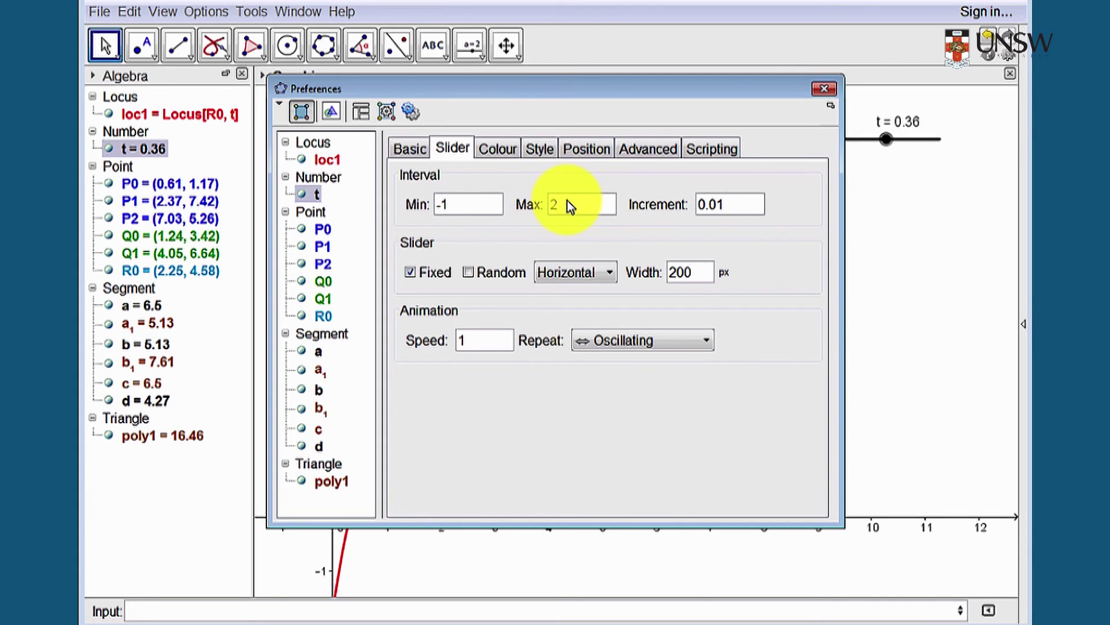
click(824, 90)
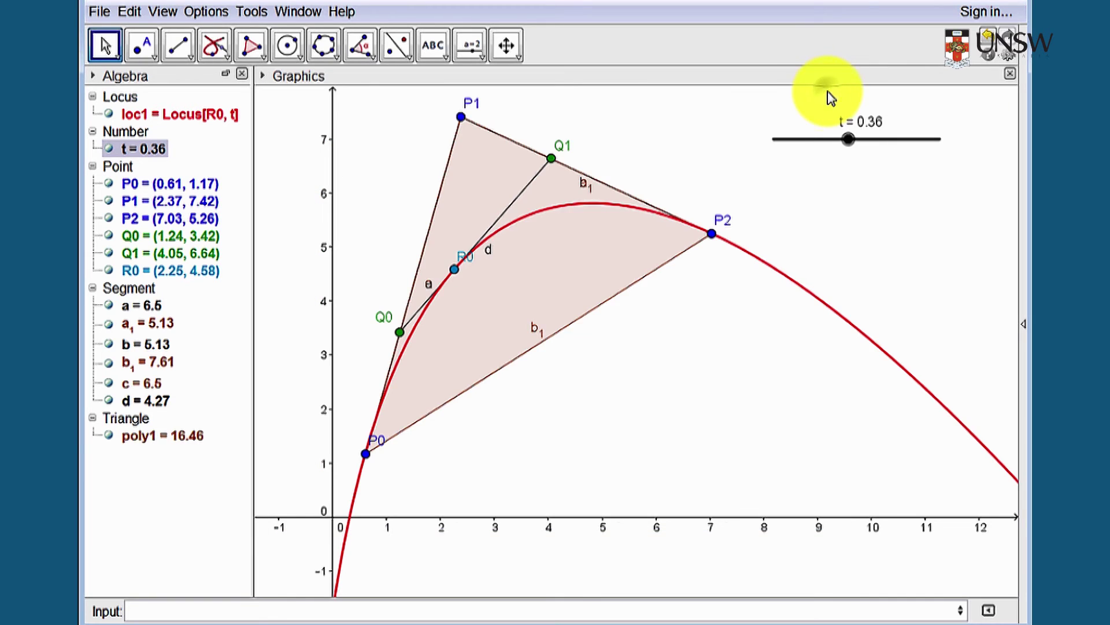
Step: Delete the red locus curve and the triangle through P0, P1 and P2
scroll(534, 344, down, 7)
scroll(533, 357, down, 4)
scroll(482, 548, down, 2)
scroll(504, 504, up, 3)
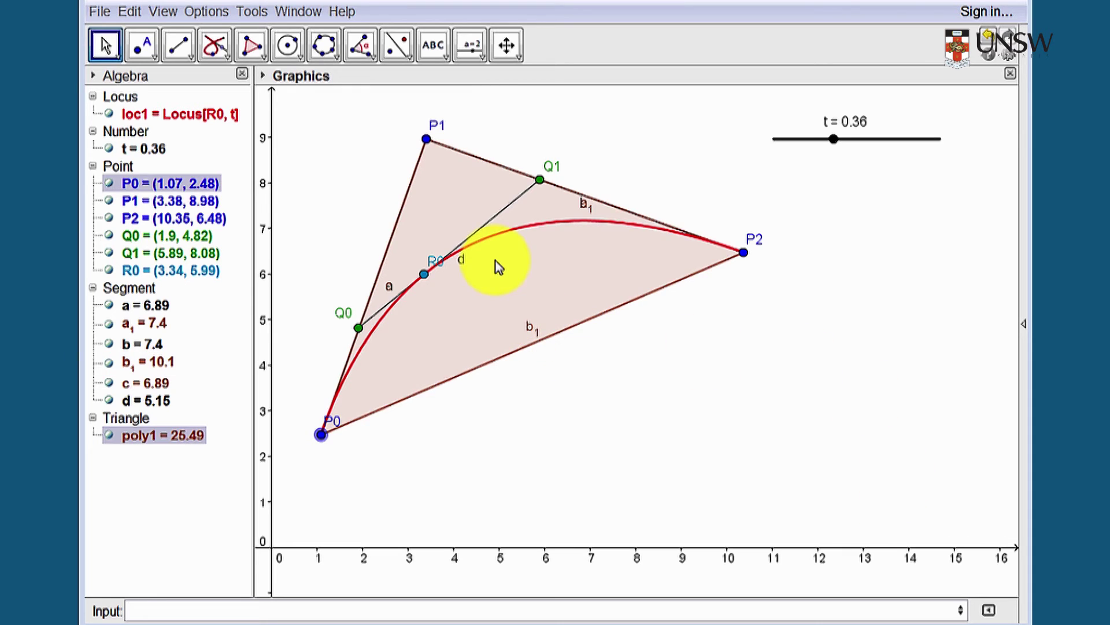
right_click(510, 231)
click(553, 359)
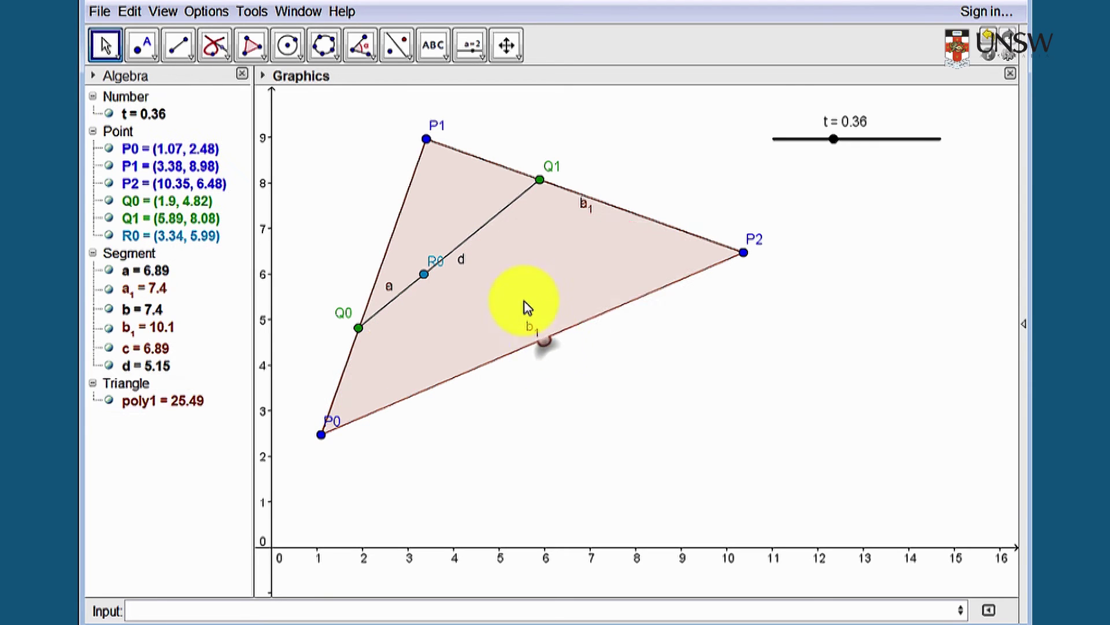
right_click(522, 283)
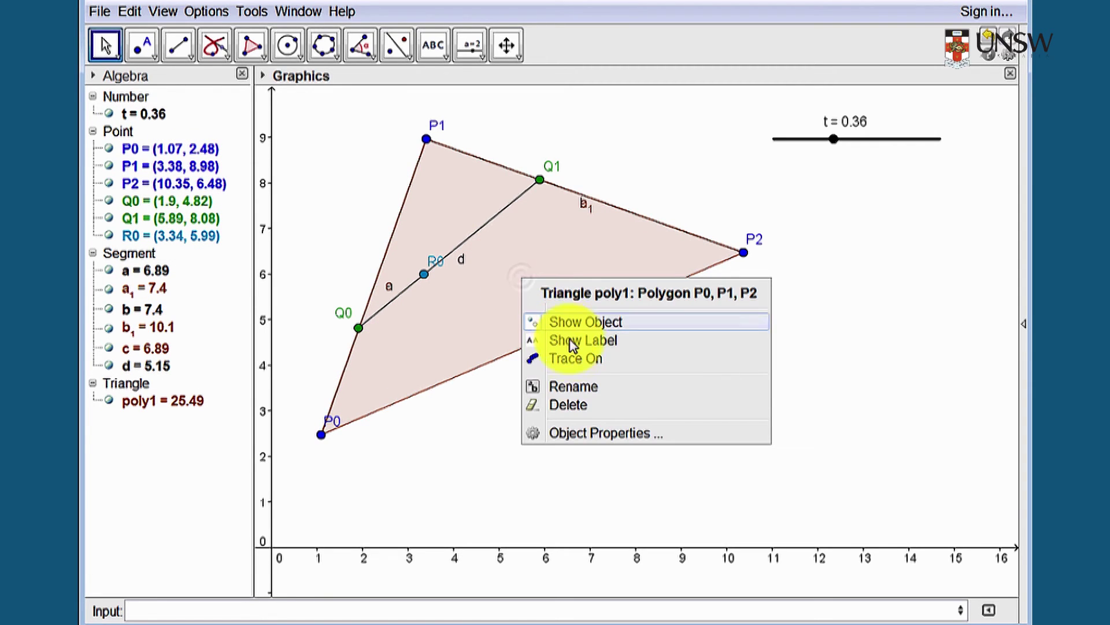
click(569, 407)
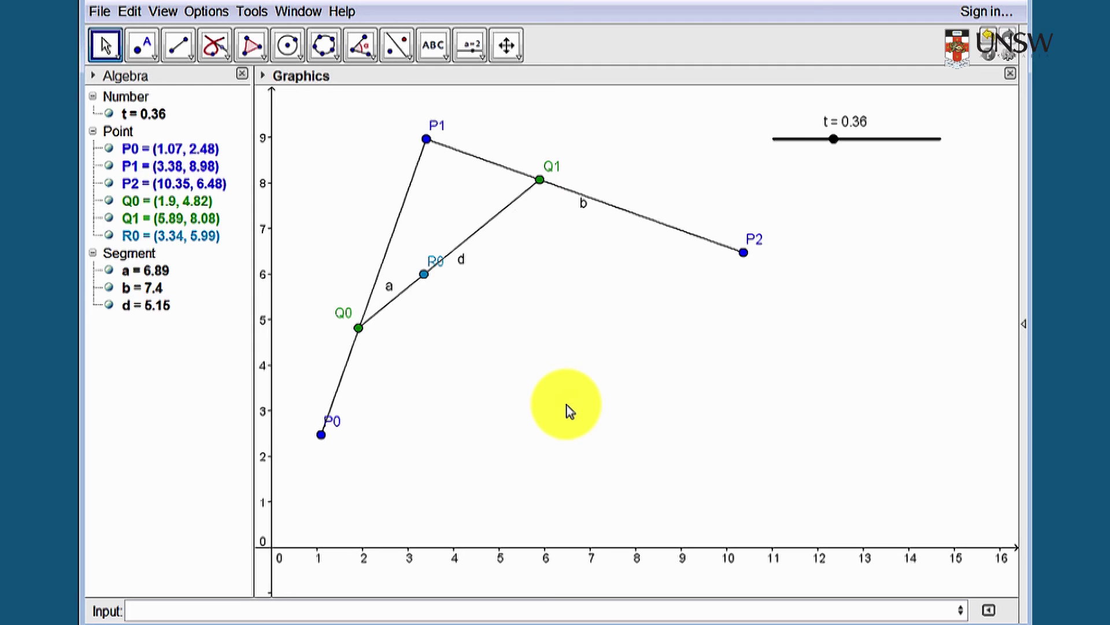
Step: Place a new free point at about (11.26, 2.96), below P2, and rename it P3
click(141, 50)
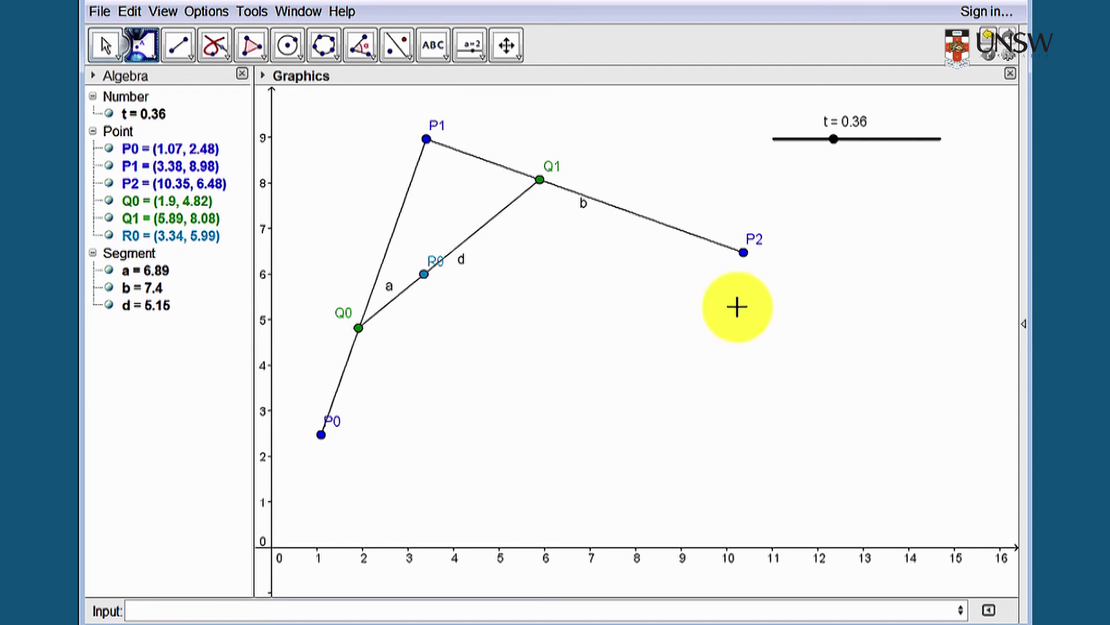
click(785, 412)
right_click(786, 413)
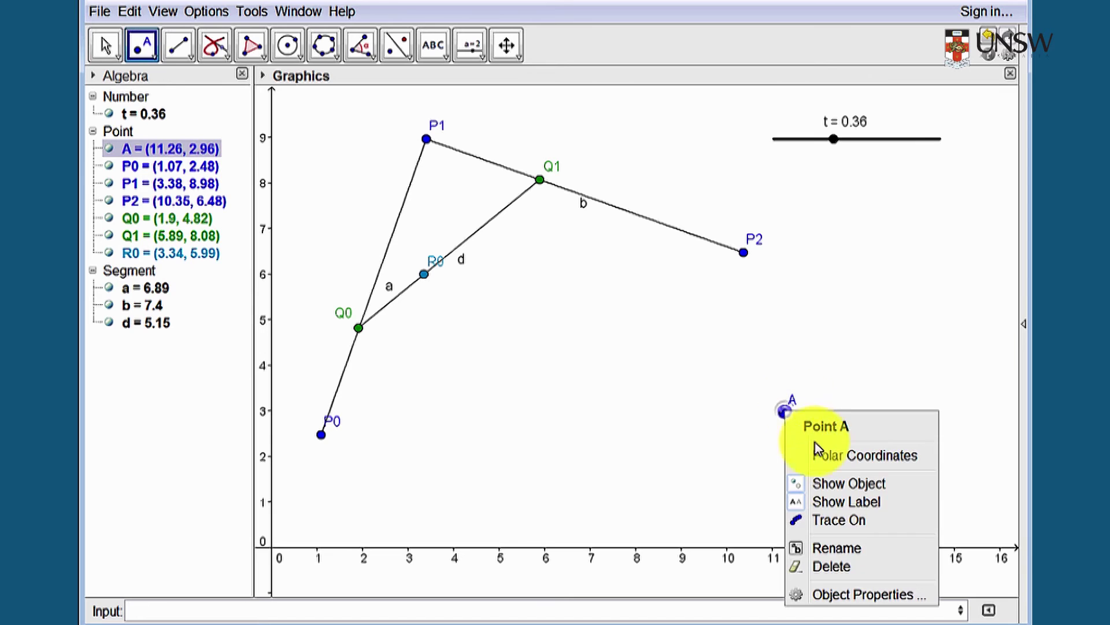
click(859, 559)
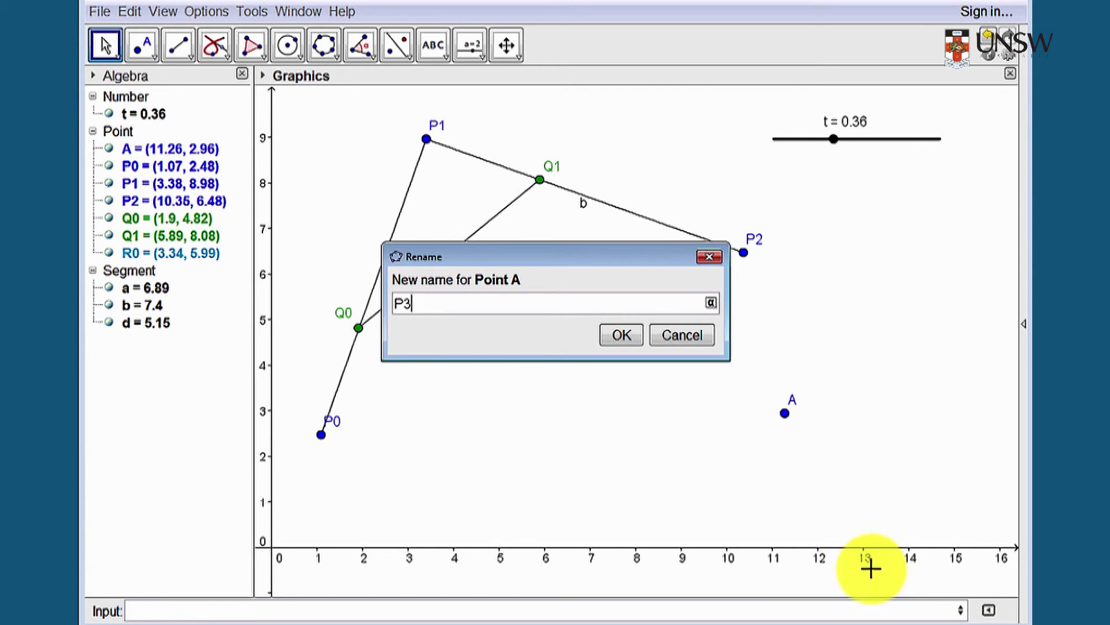
key(Return)
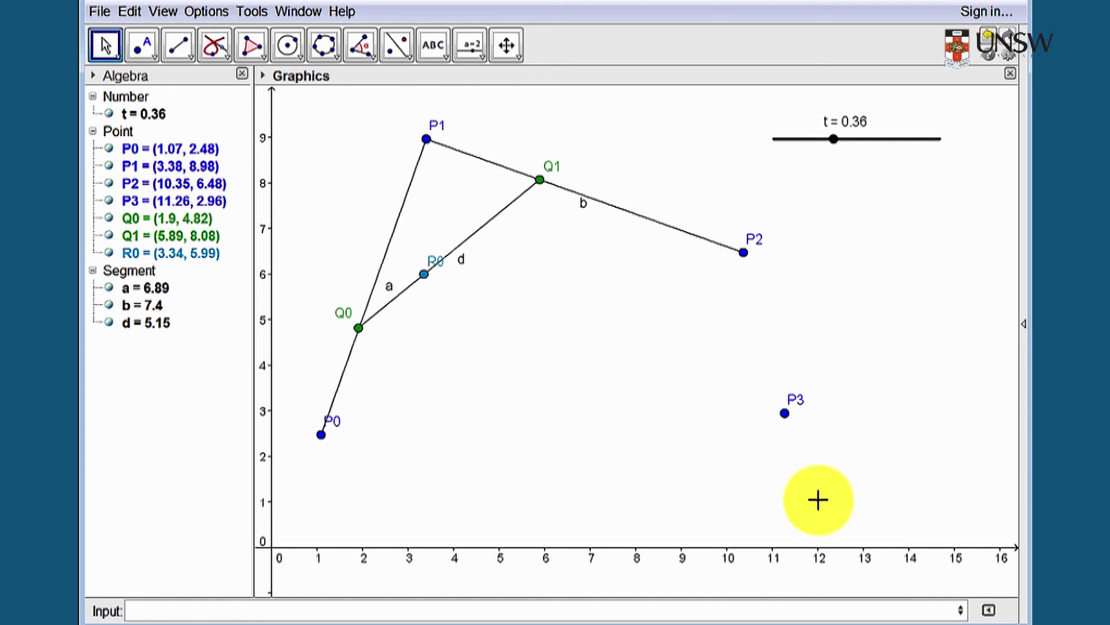
Step: Draw a segment between points P2 and P3
click(184, 46)
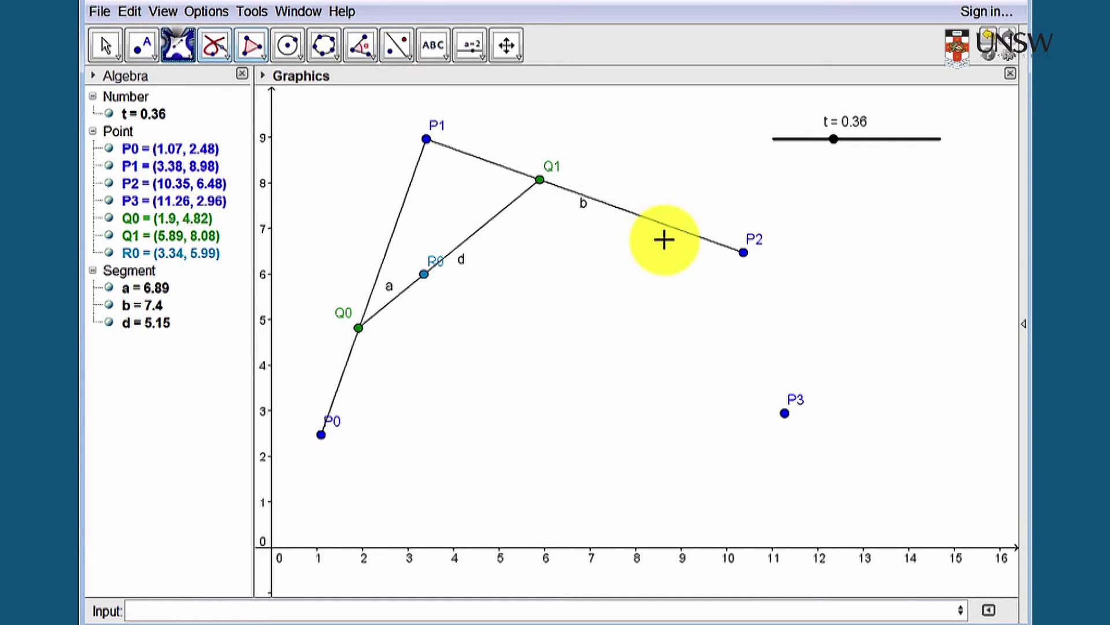
click(744, 252)
click(785, 414)
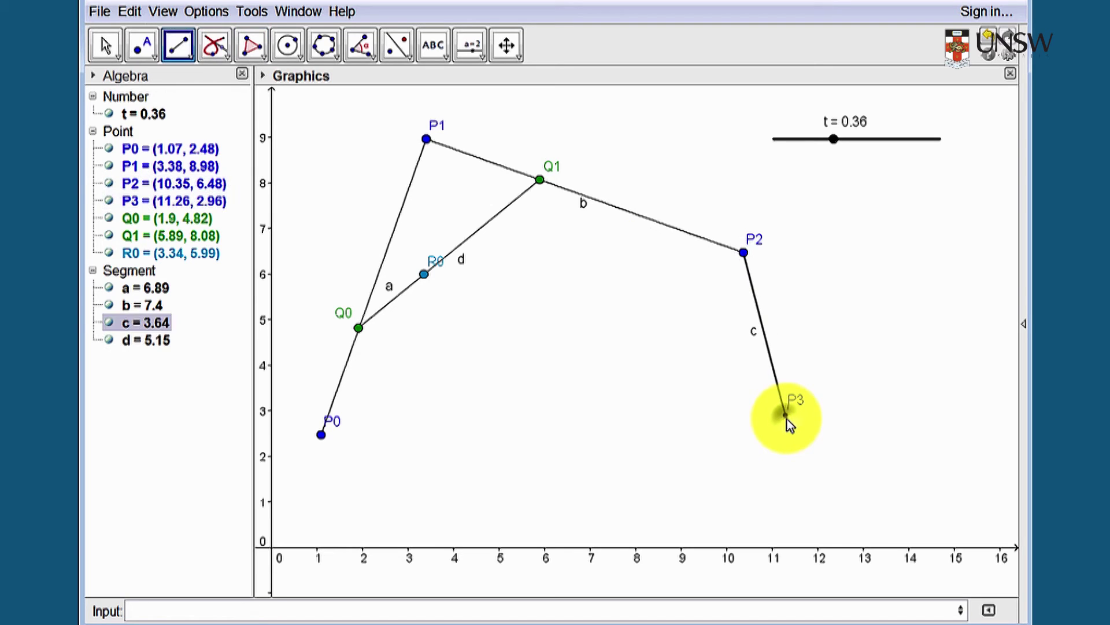
key(Escape)
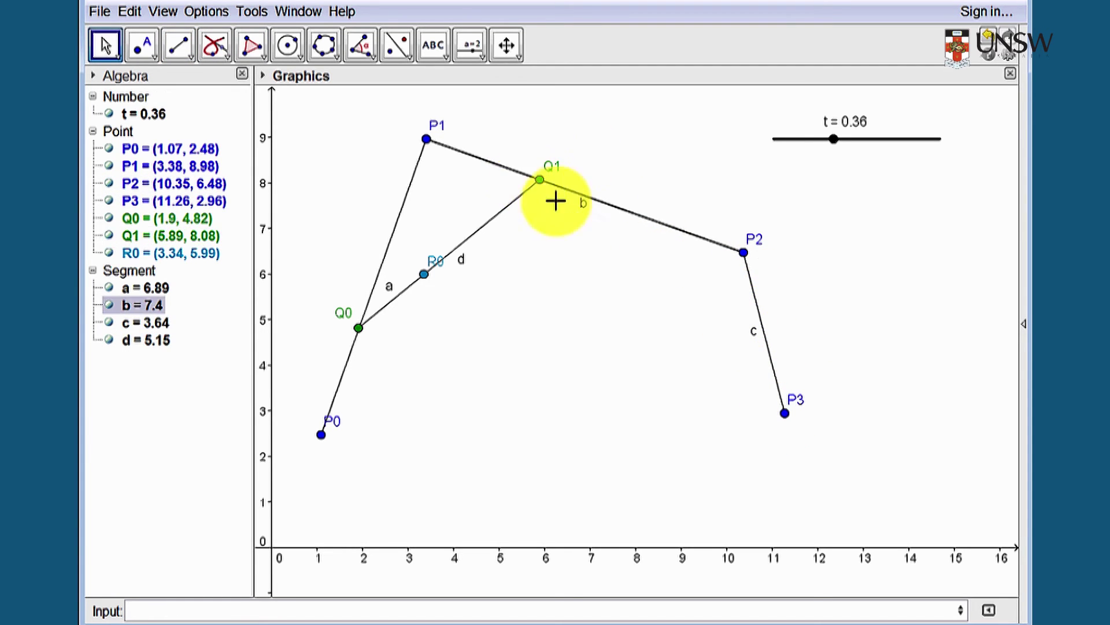
Step: Define point Q2 on segment P2P3 with the formula Q2=(1-t)*P2+t*P3
click(222, 605)
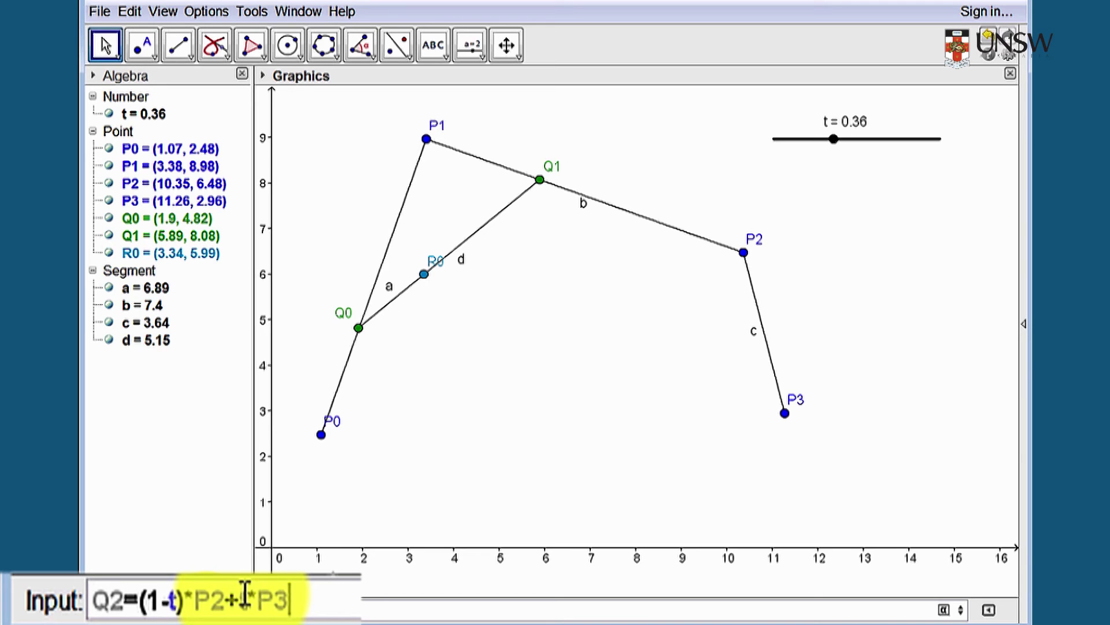
key(Return)
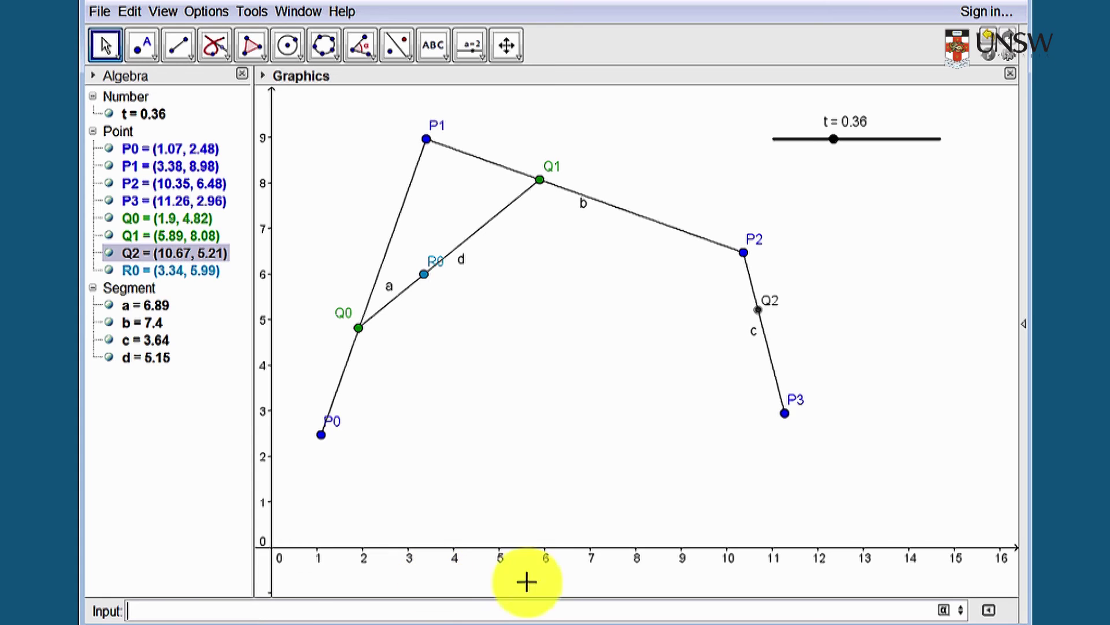
mouse_move(762, 318)
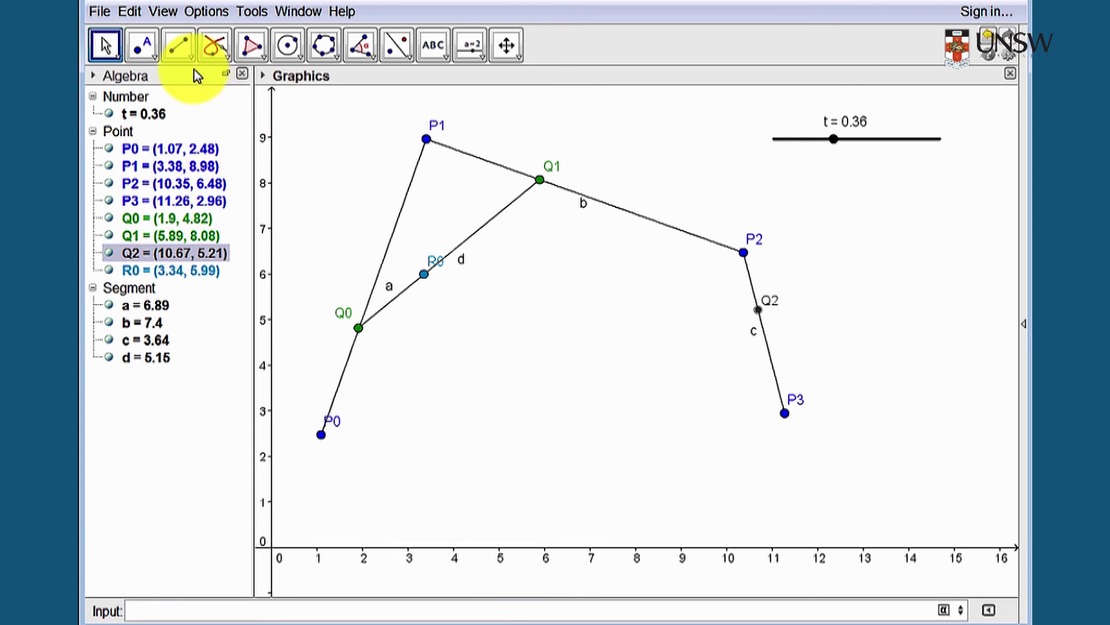
Step: Draw a segment between points Q1 and Q2
click(179, 44)
click(539, 179)
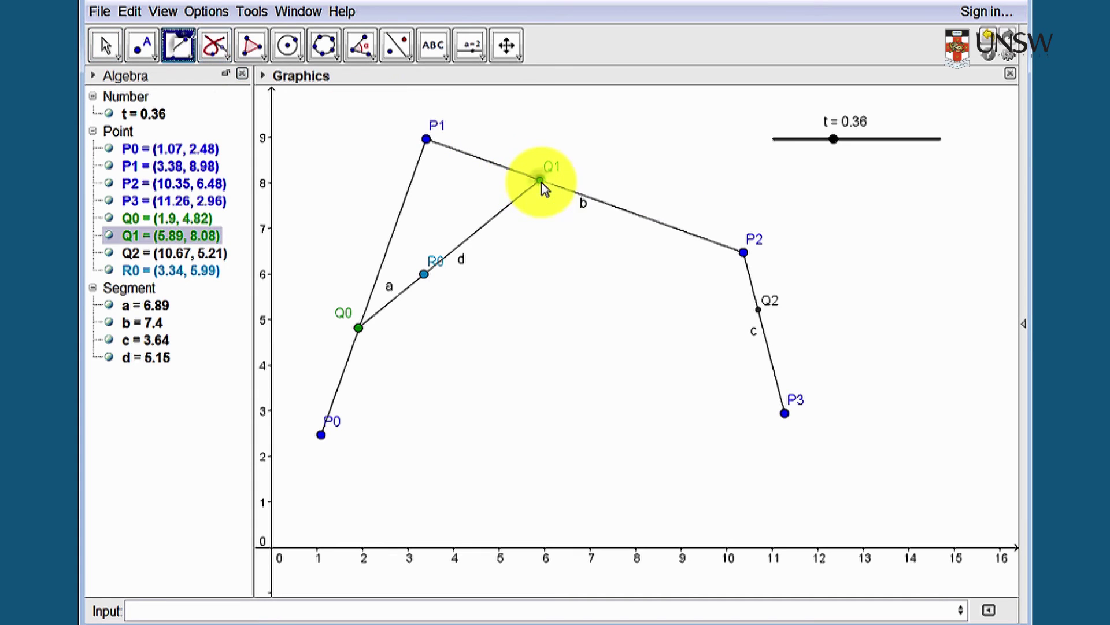
click(760, 312)
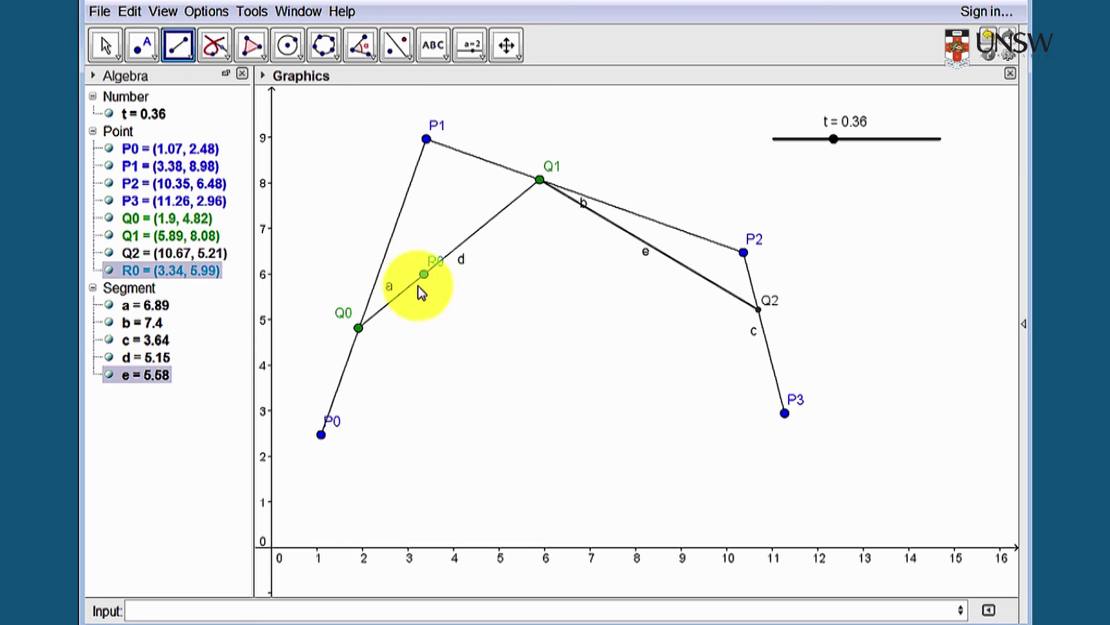
Step: Define point R1 on segment Q1Q2 with the formula R1=(1-t)*Q1+t*Q2
click(159, 601)
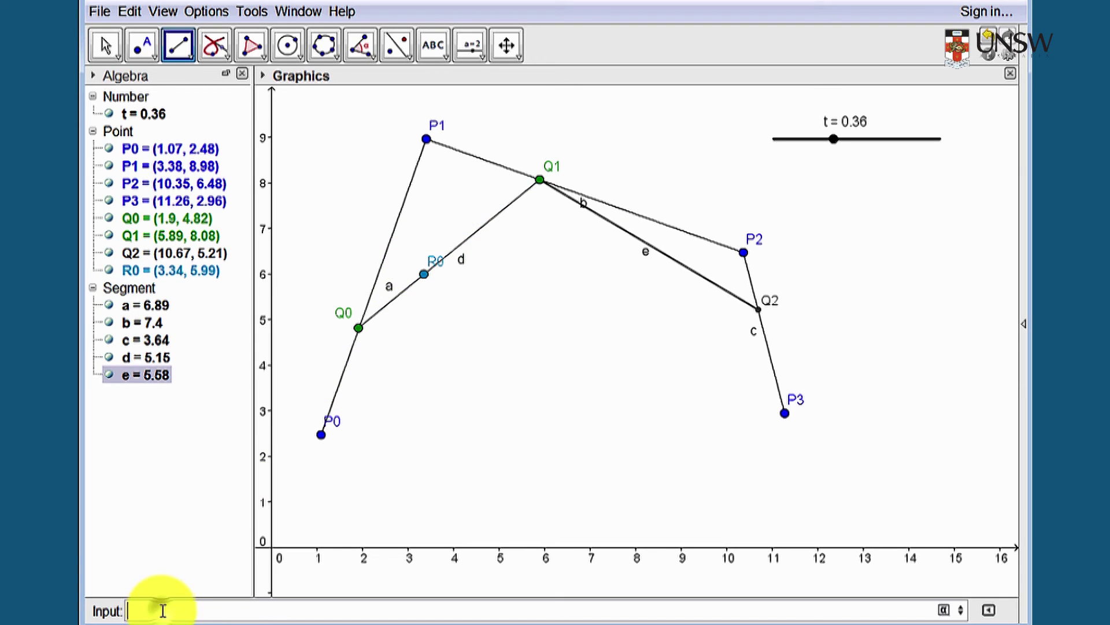
text(R1=(1-t)*Q1+t*Q2)
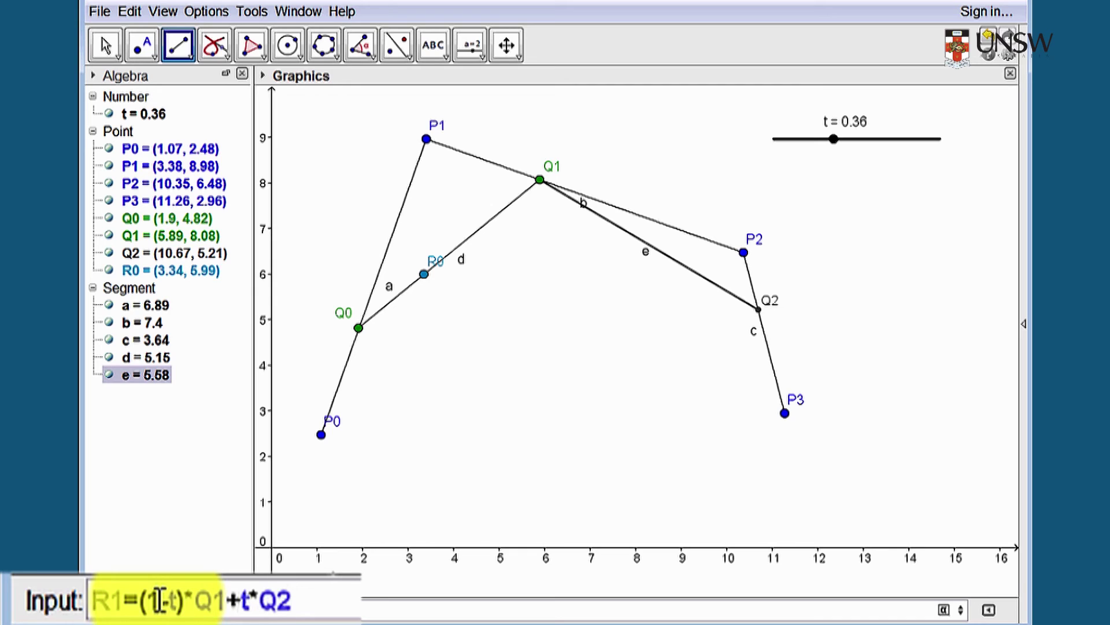
key(Return)
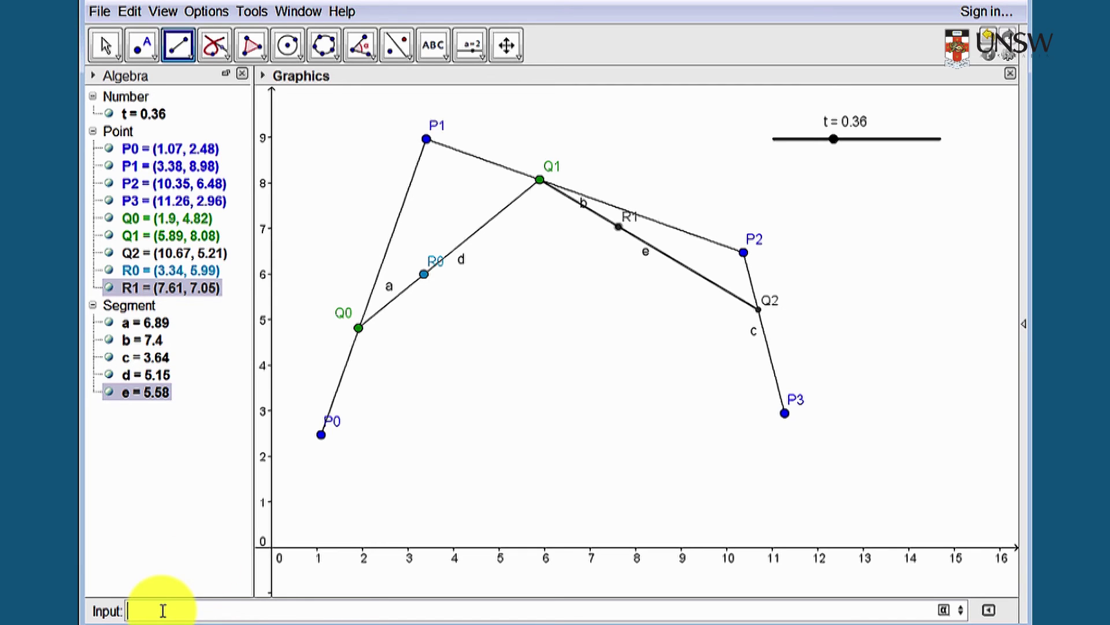
Step: Select points R1 and Q2 together and increase their point size to match the other points
key(Escape)
click(619, 231)
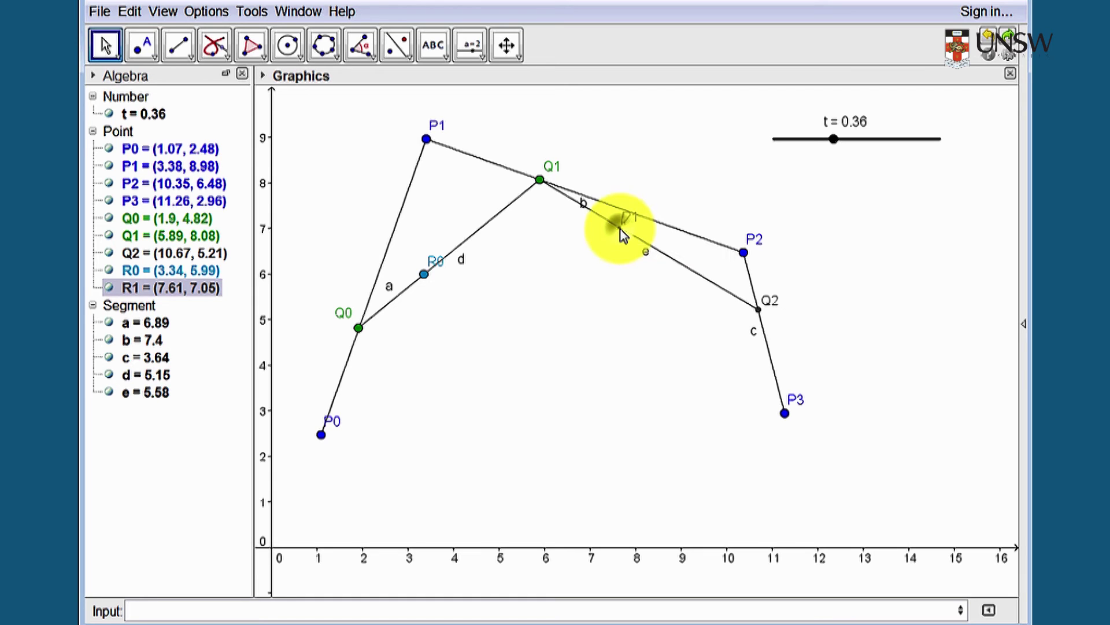
ctrl+click(759, 309)
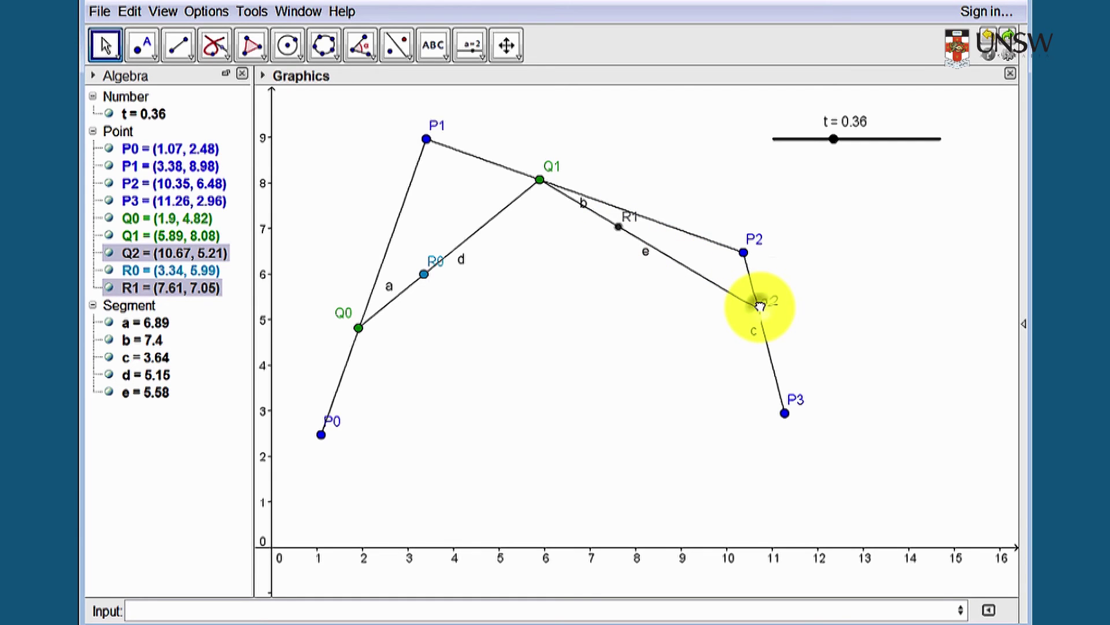
right_click(760, 307)
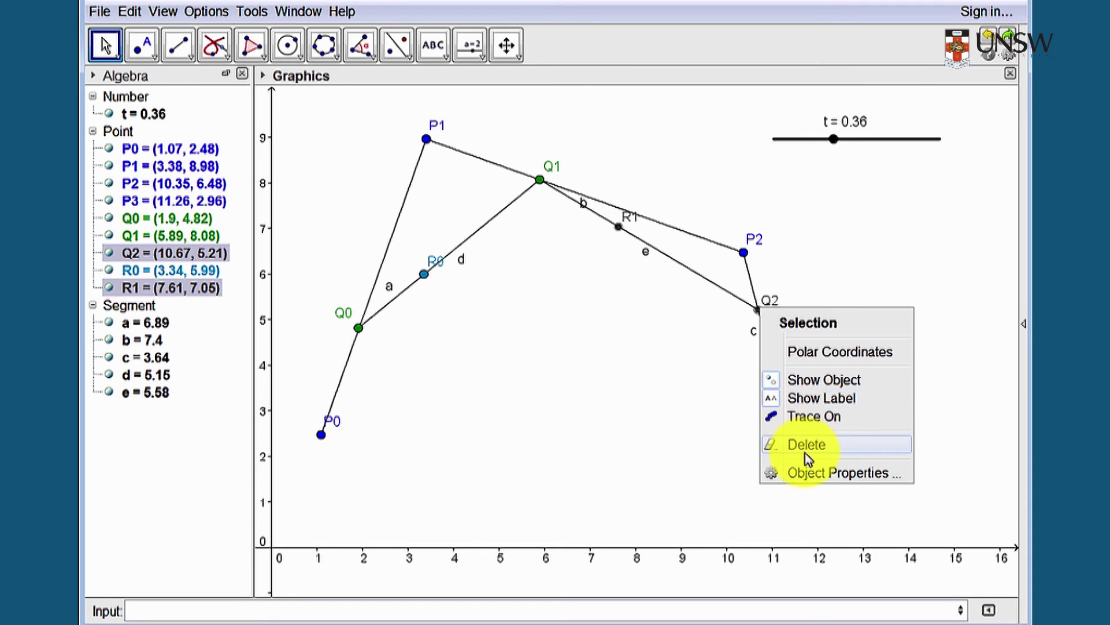
click(811, 474)
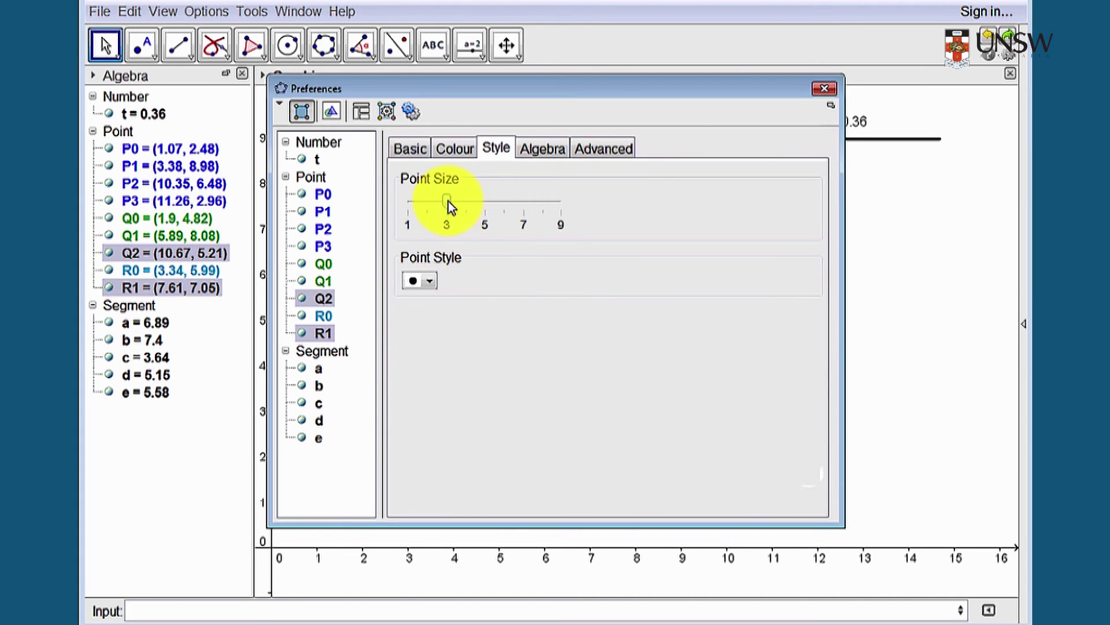
click(825, 88)
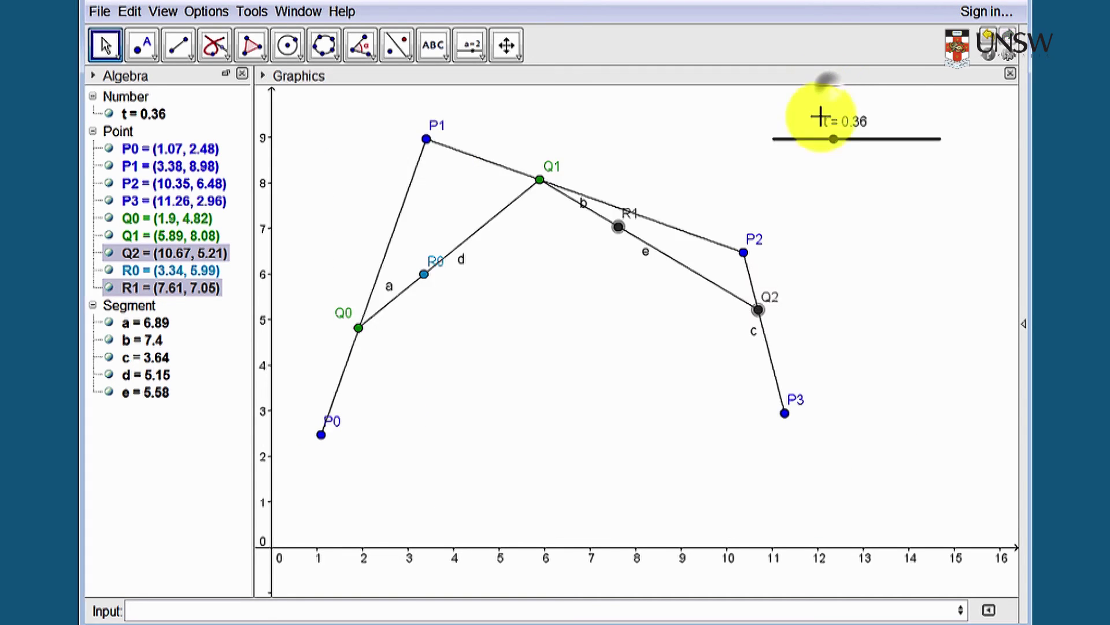
Step: Colour point R1 the same blue as R0 (#0099CC)
right_click(618, 227)
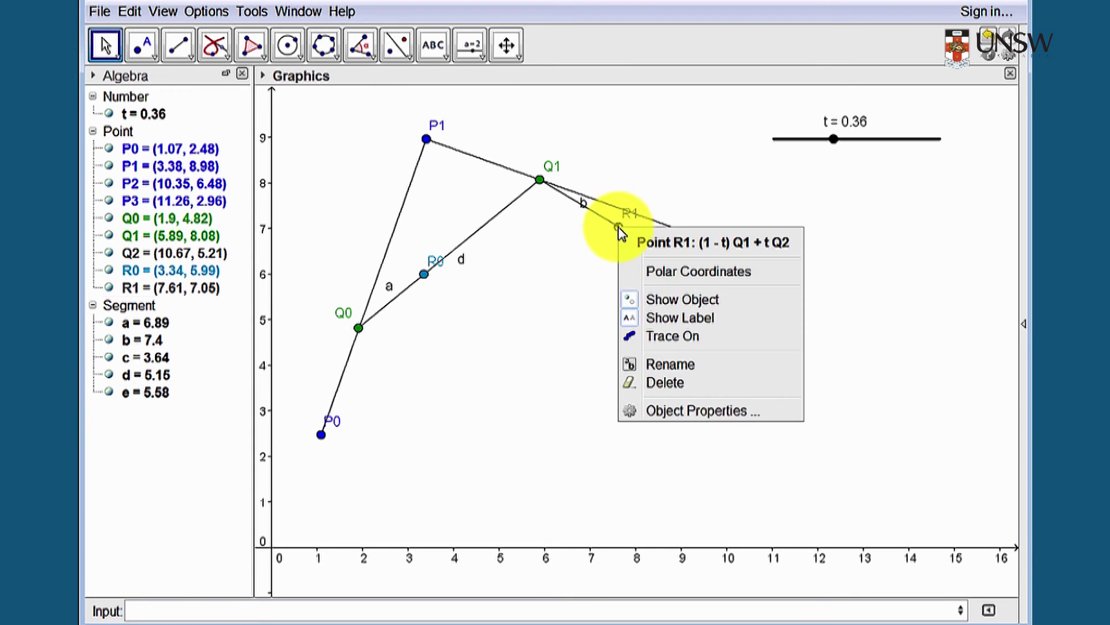
click(663, 409)
click(457, 151)
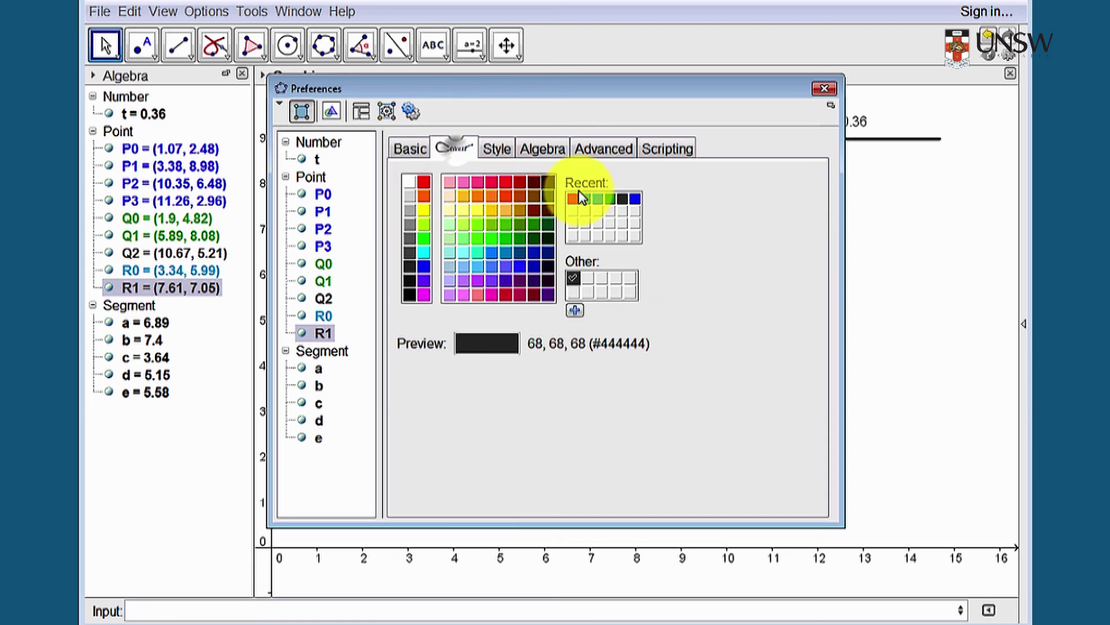
click(586, 200)
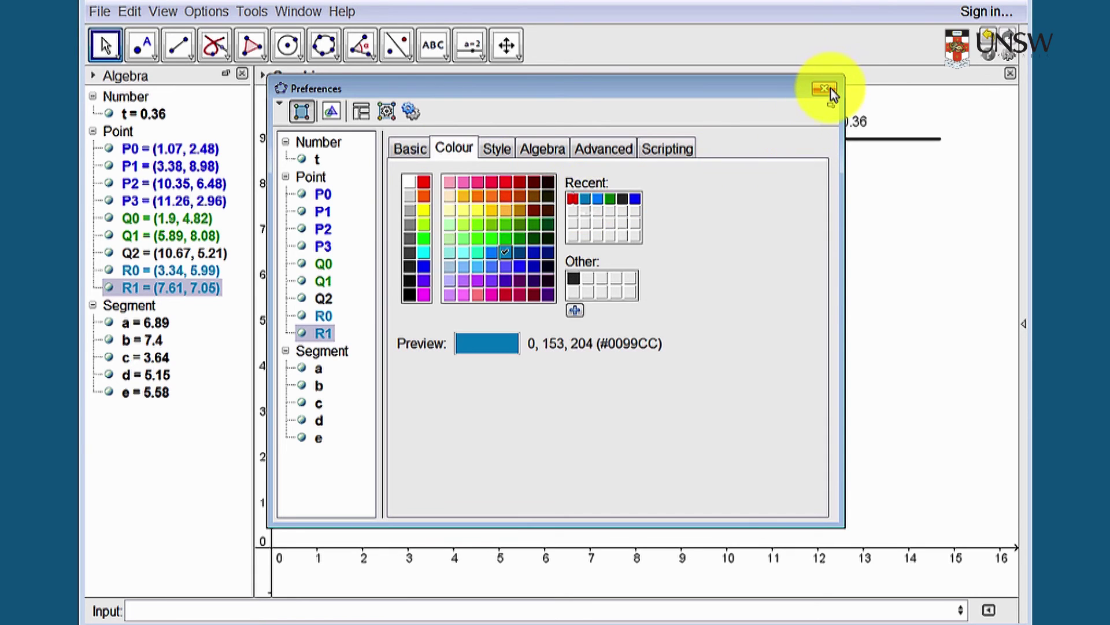
click(824, 88)
ctrl+click(429, 277)
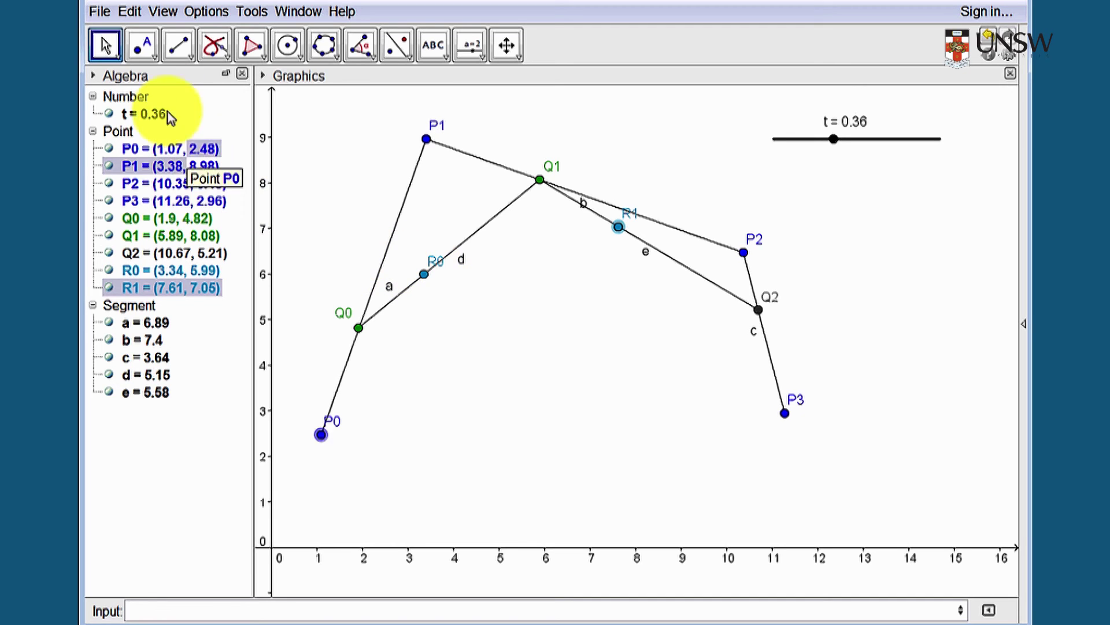
Step: Draw a segment between points R0 and R1
click(179, 45)
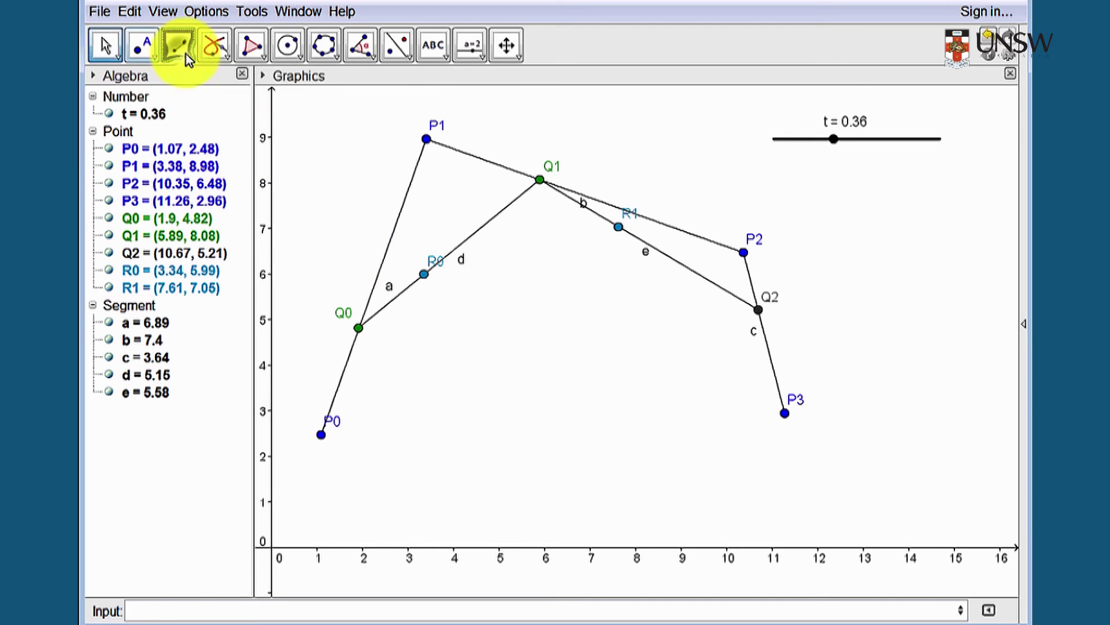
click(424, 274)
click(617, 229)
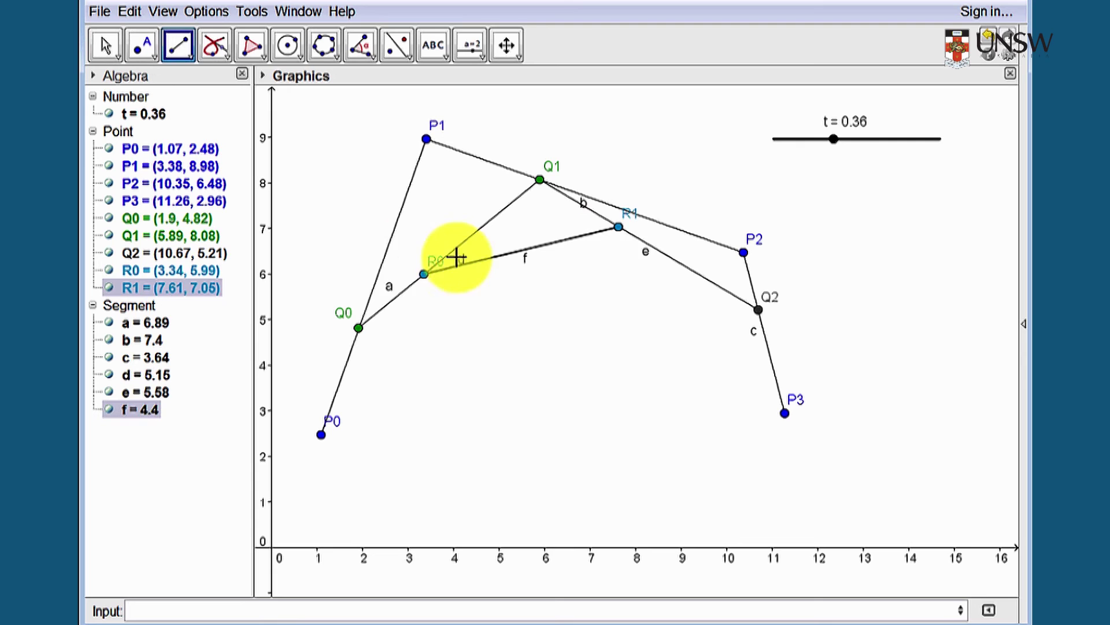
Step: Define point S0 on segment R0R1 with the formula S0=(1-t)*R0+t*R1
click(158, 610)
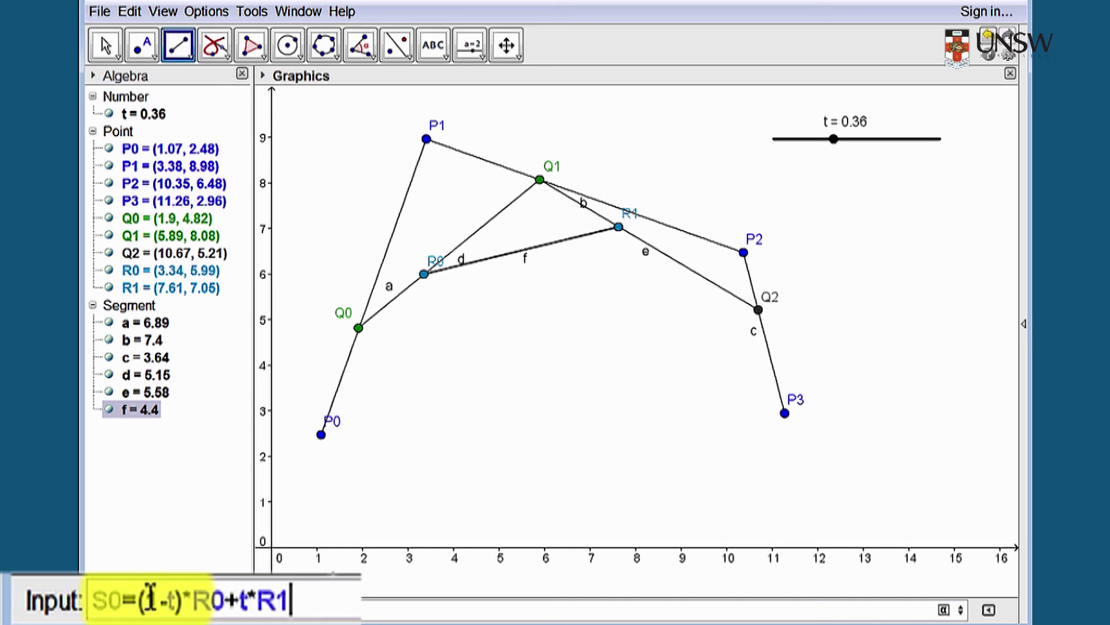
key(Return)
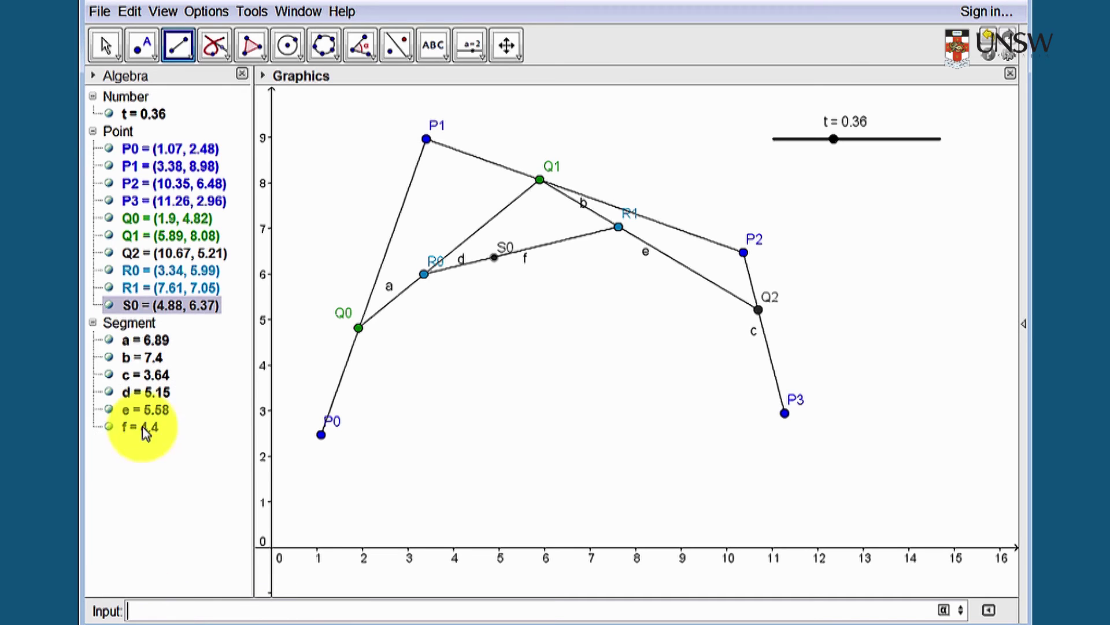
Step: Vary slider t up to 0.47 to examine how S0 moves along segment R0R1
key(Escape)
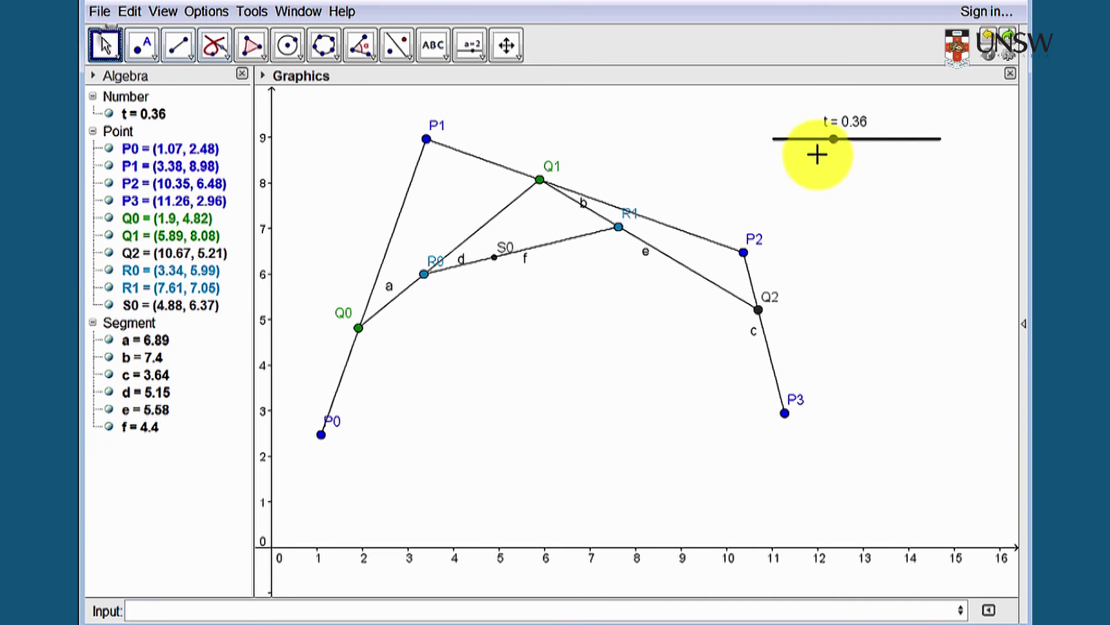
mouse_move(834, 146)
mouse_down()
mouse_move(775, 141)
mouse_move(844, 153)
mouse_up()
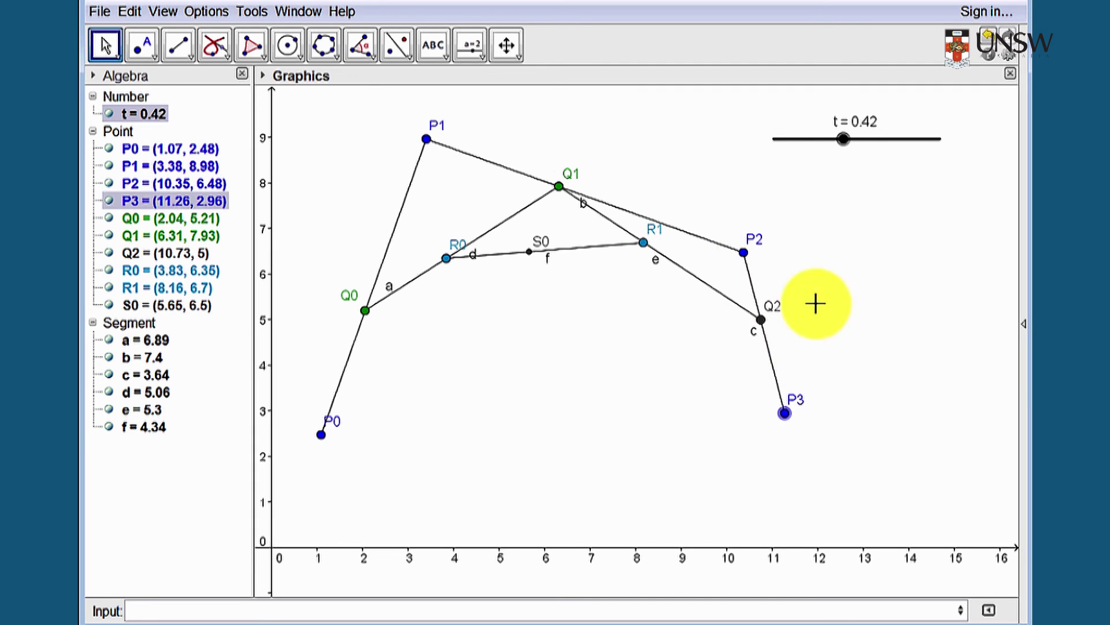
mouse_move(846, 146)
mouse_down()
mouse_move(914, 148)
mouse_move(851, 142)
mouse_up()
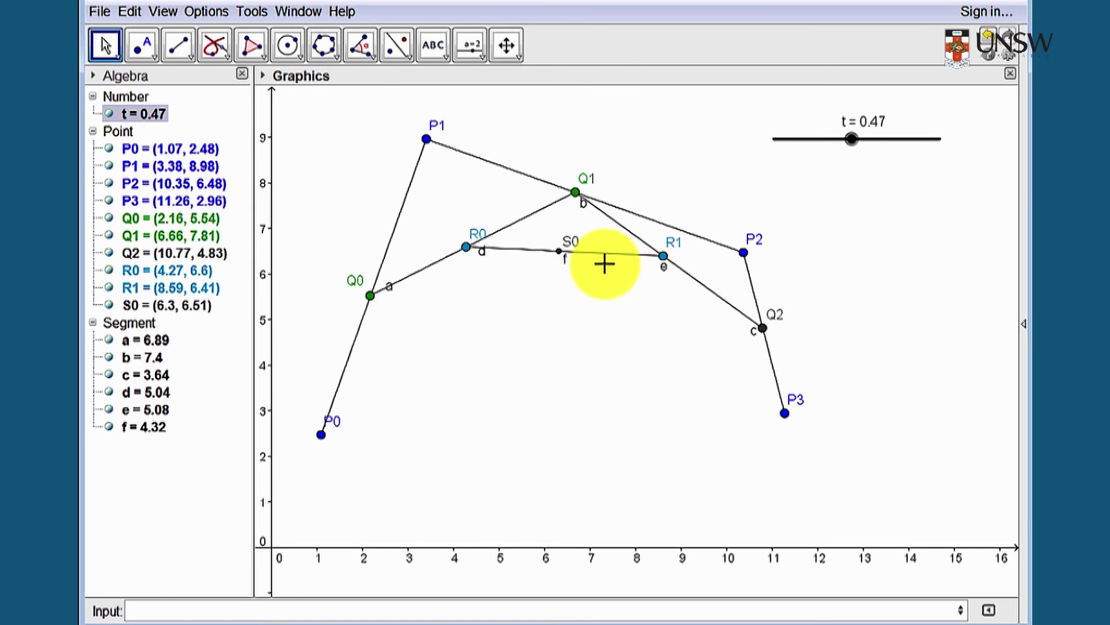
Step: Enlarge point S0 to size 5 and colour it pink (#FF6699)
right_click(562, 253)
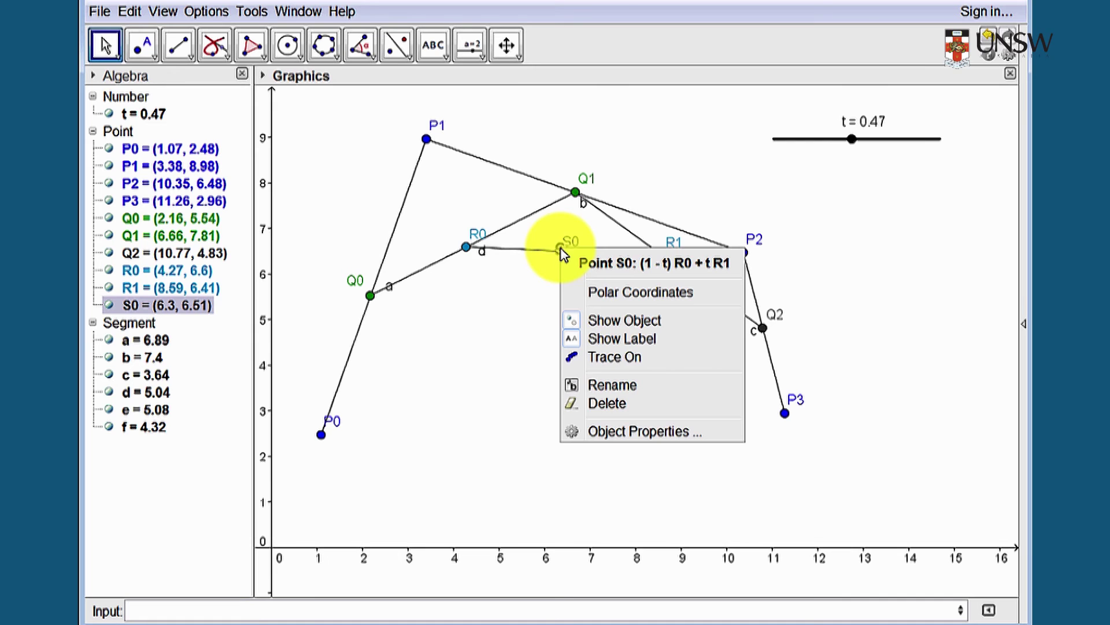
click(614, 435)
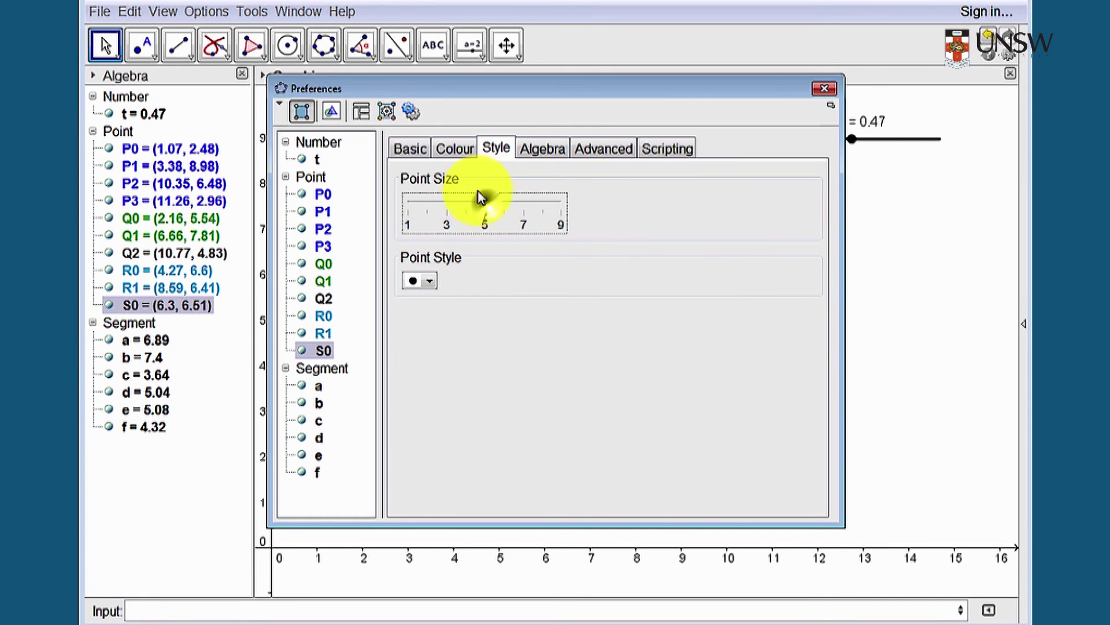
click(457, 148)
click(482, 183)
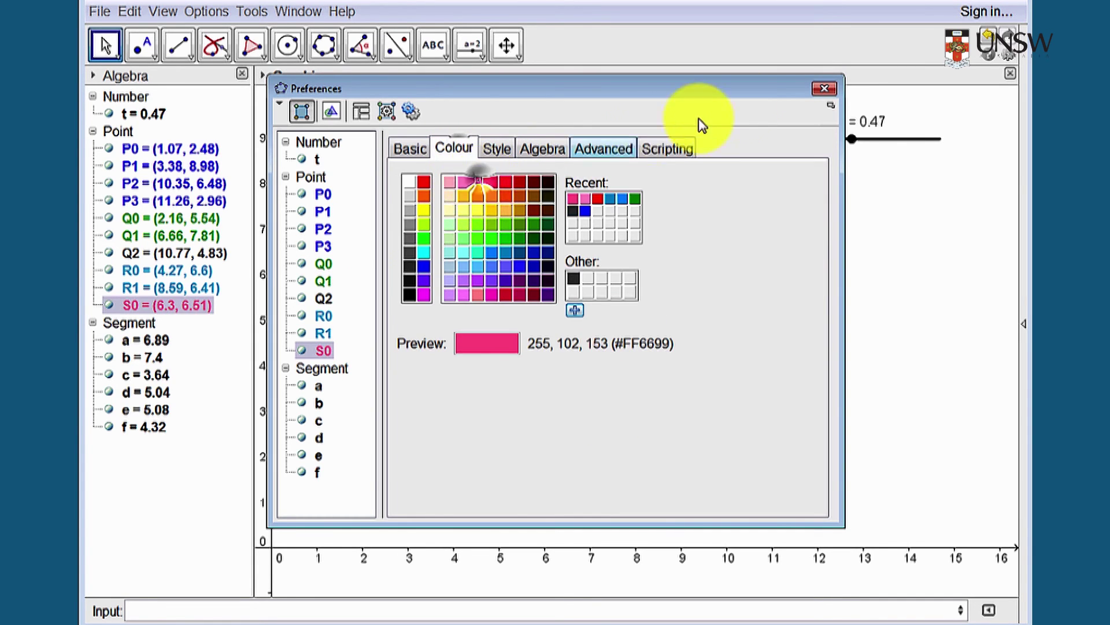
click(822, 90)
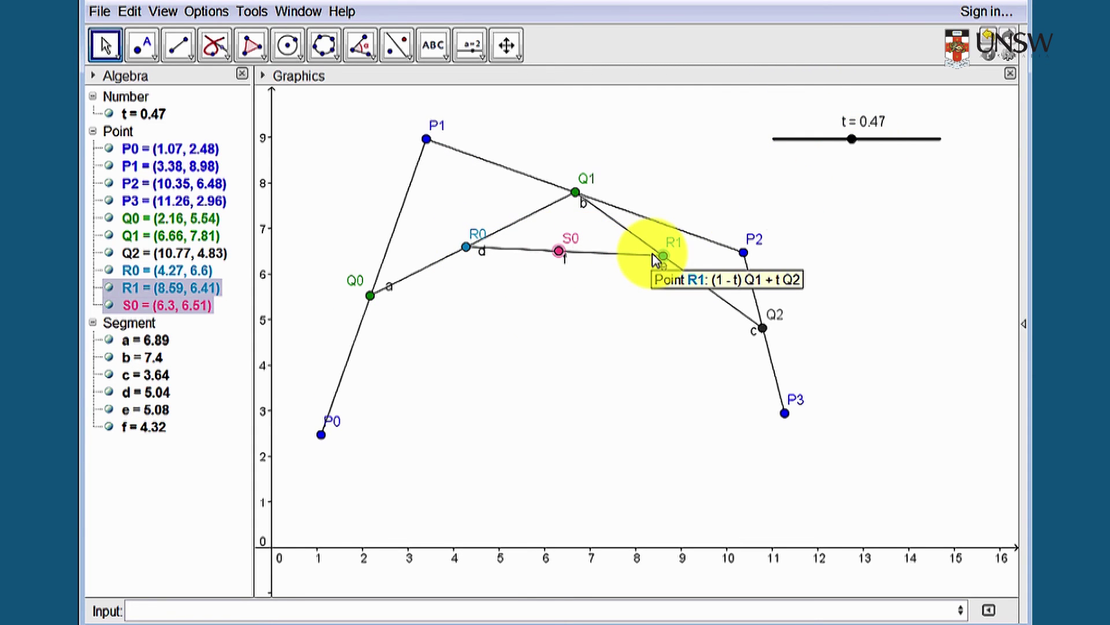
Step: Move slider t to 0.34 and create the locus of point S0 driven by t
mouse_move(851, 139)
mouse_down()
mouse_move(902, 142)
mouse_move(831, 142)
mouse_up()
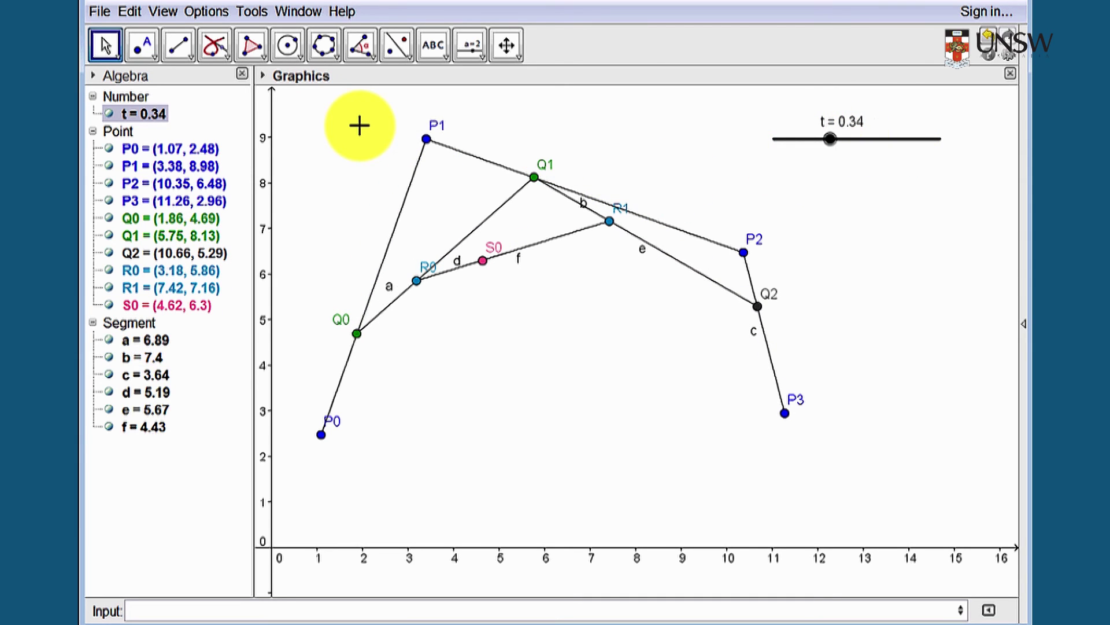
click(212, 51)
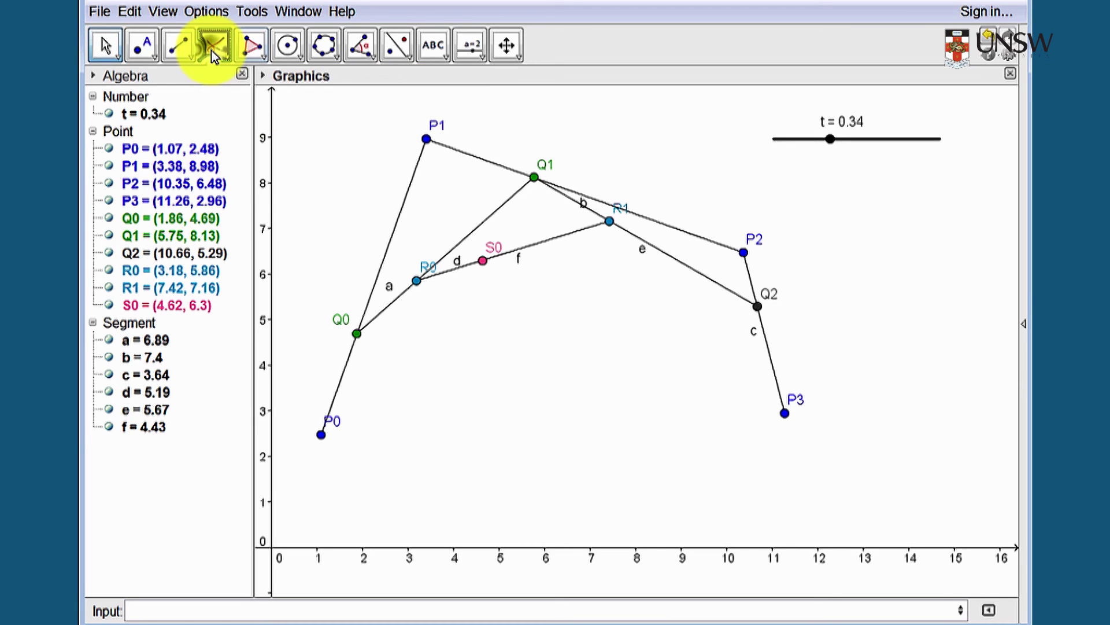
click(830, 140)
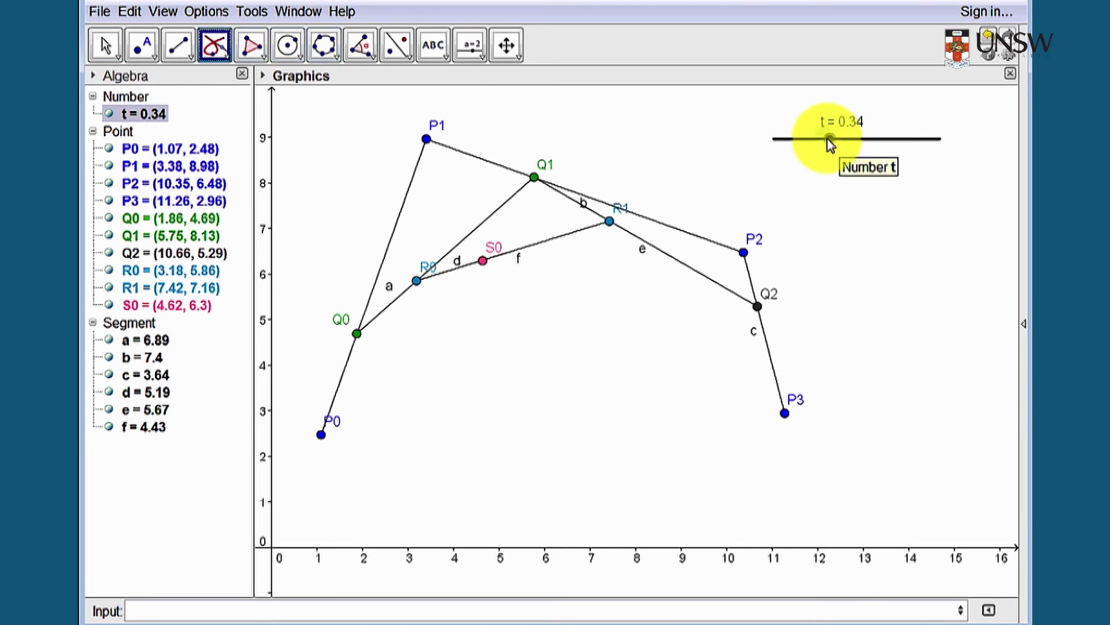
click(483, 261)
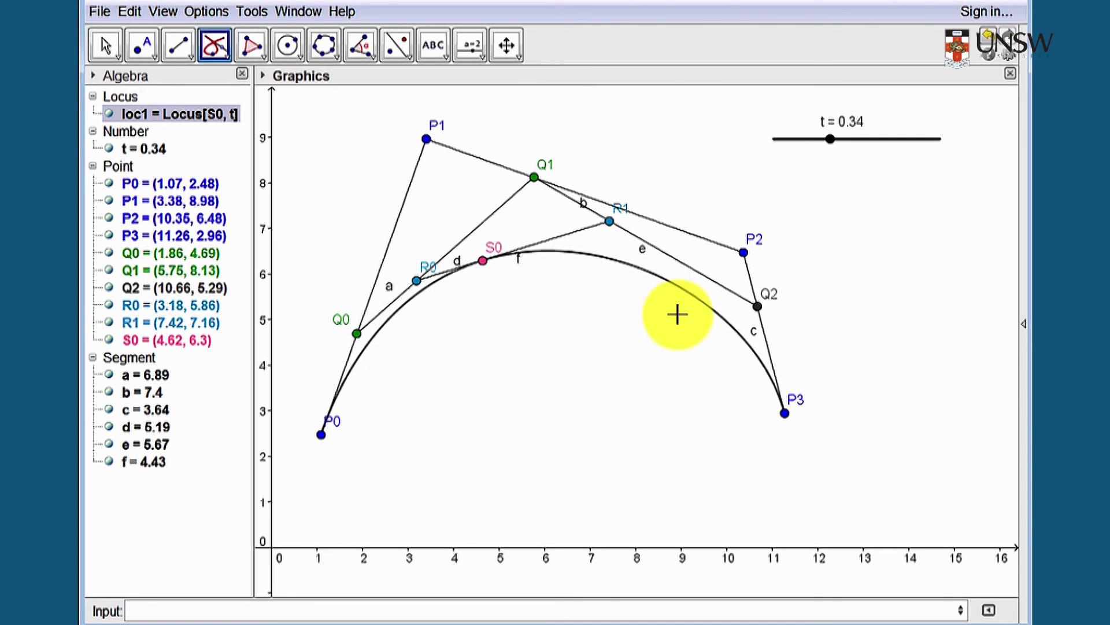
Step: Colour the locus curve of S0 red
right_click(645, 269)
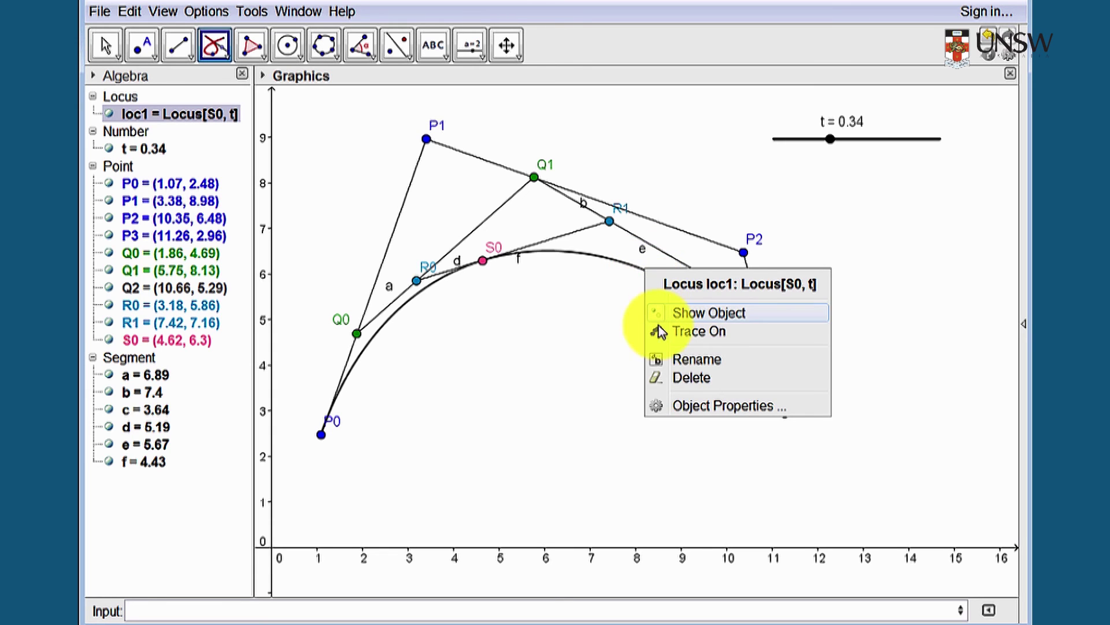
click(684, 408)
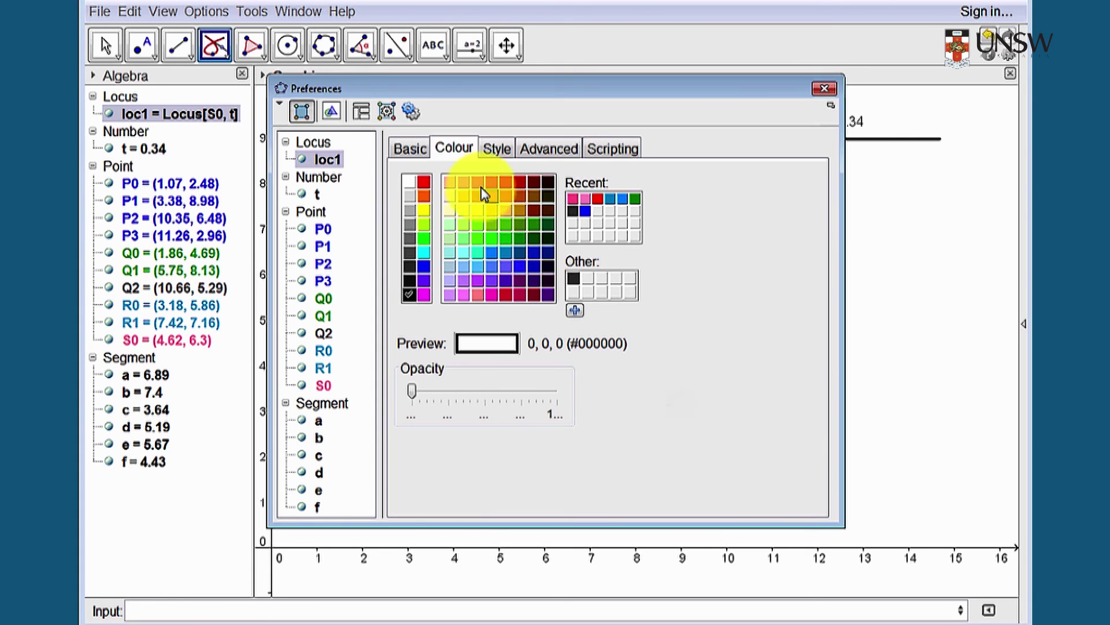
click(829, 91)
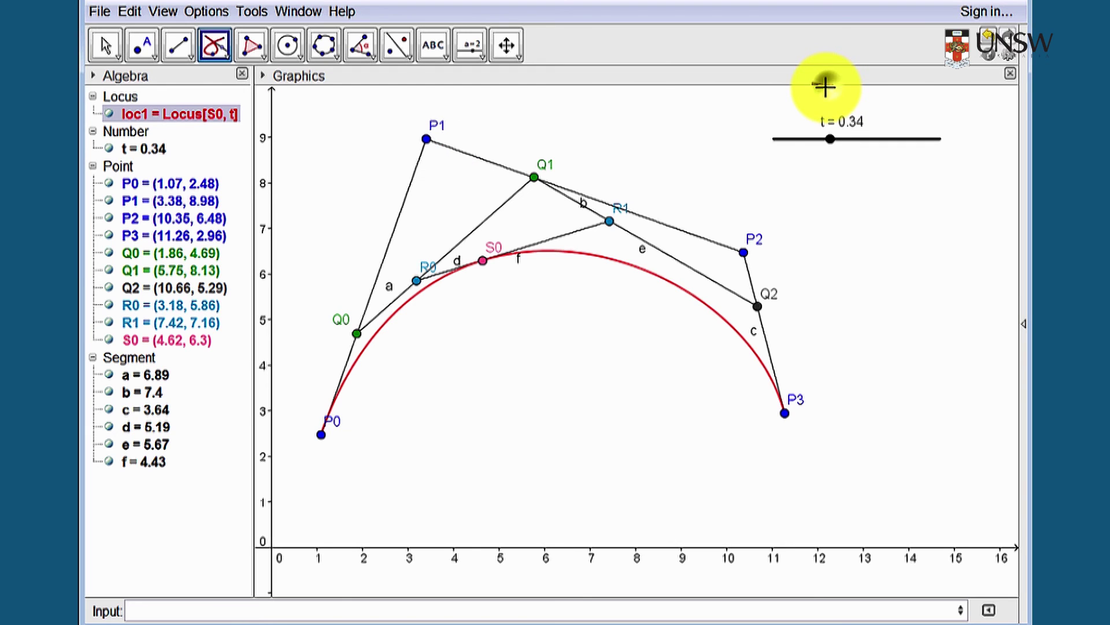
Step: Increase the line thickness of the red locus curve of S0
right_click(661, 281)
click(696, 413)
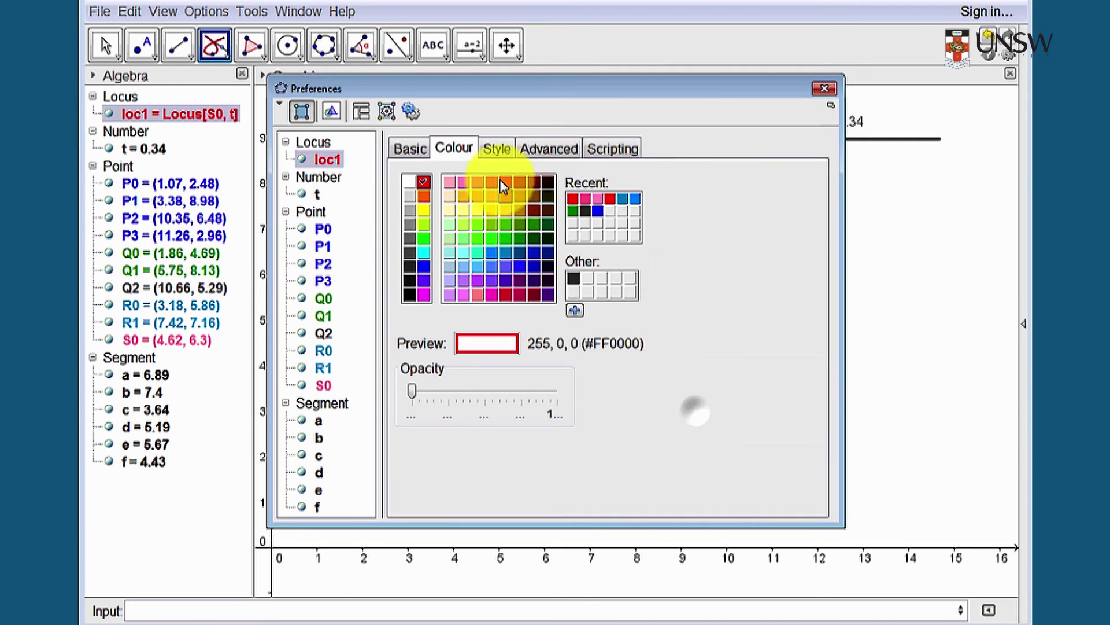
click(504, 150)
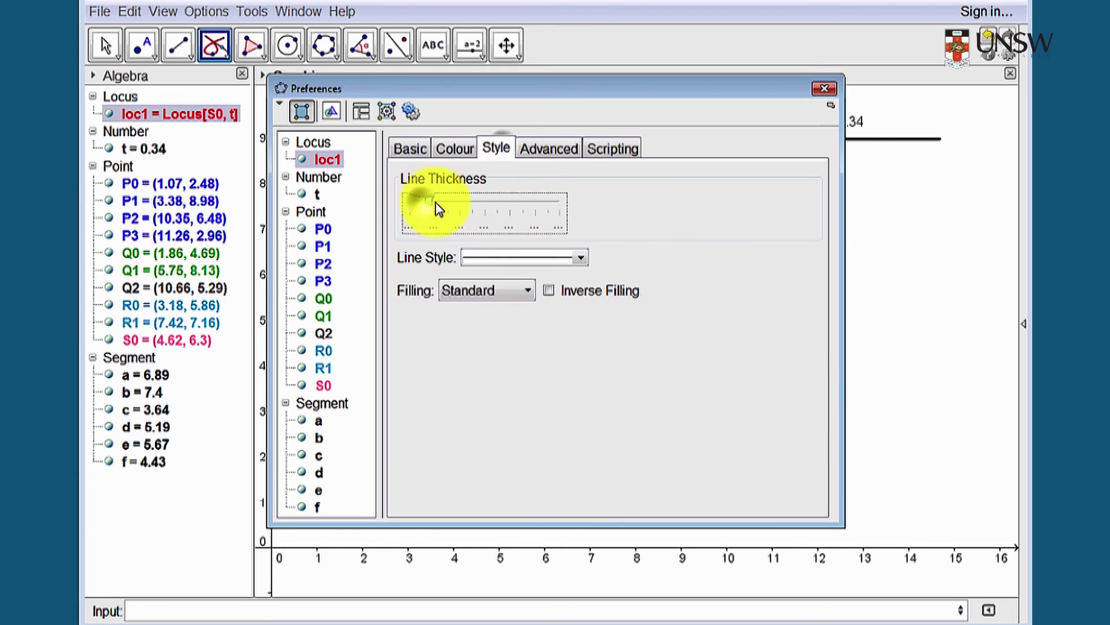
click(828, 90)
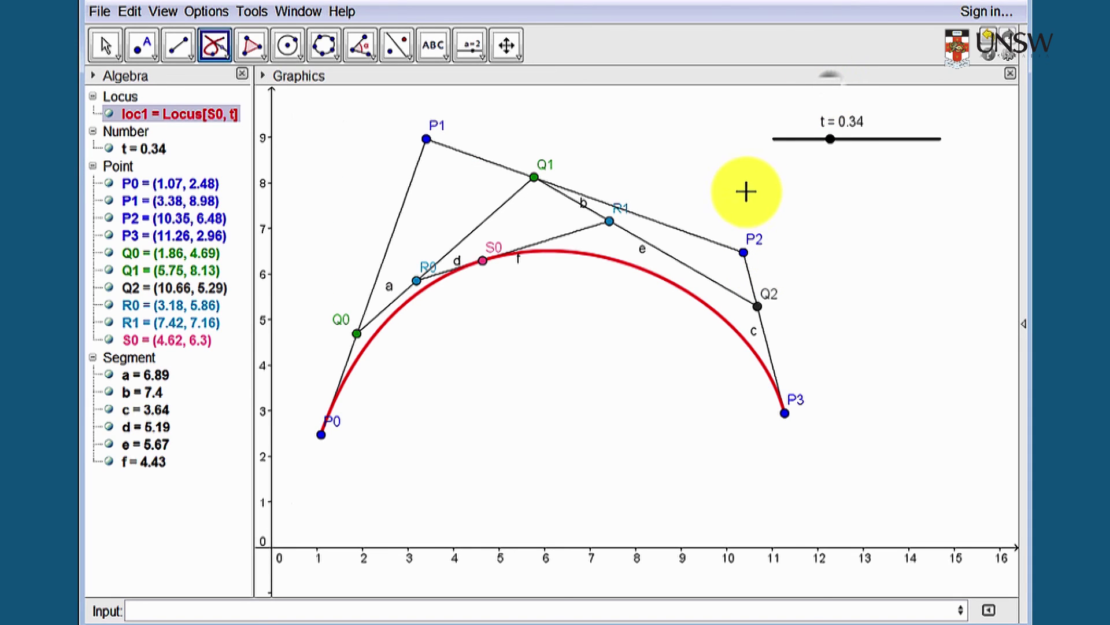
Step: Move P3 to about (14.98, 3.81), P2 to about (8.33, 9.5) and P1 to about (10.4, -0.39) to bend the curve into an S shape
click(106, 44)
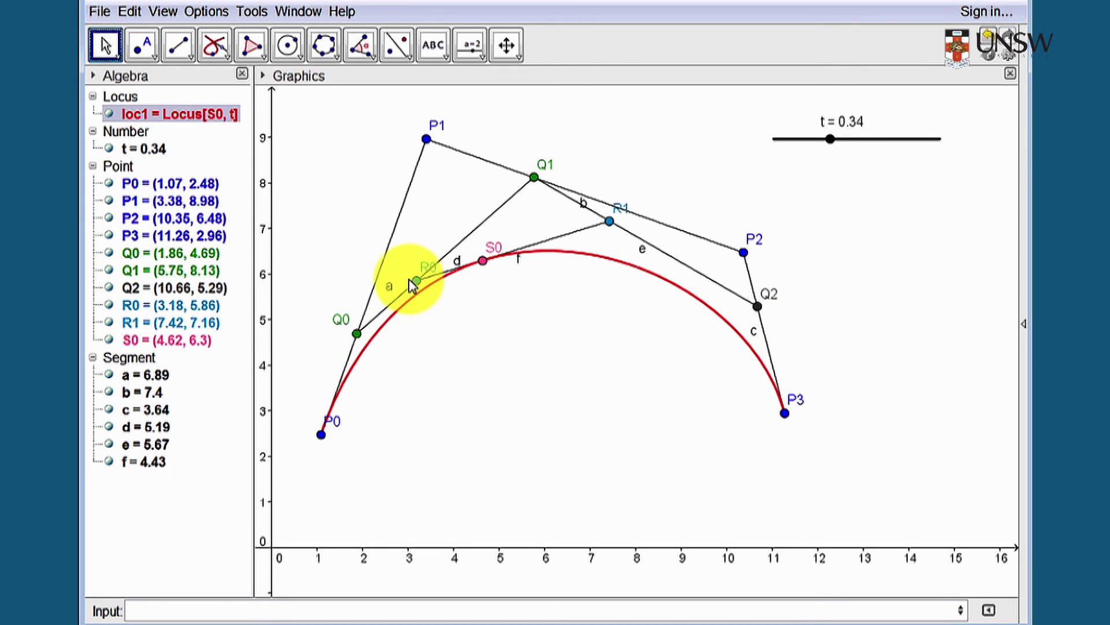
click(785, 412)
drag(786, 413, 781, 393)
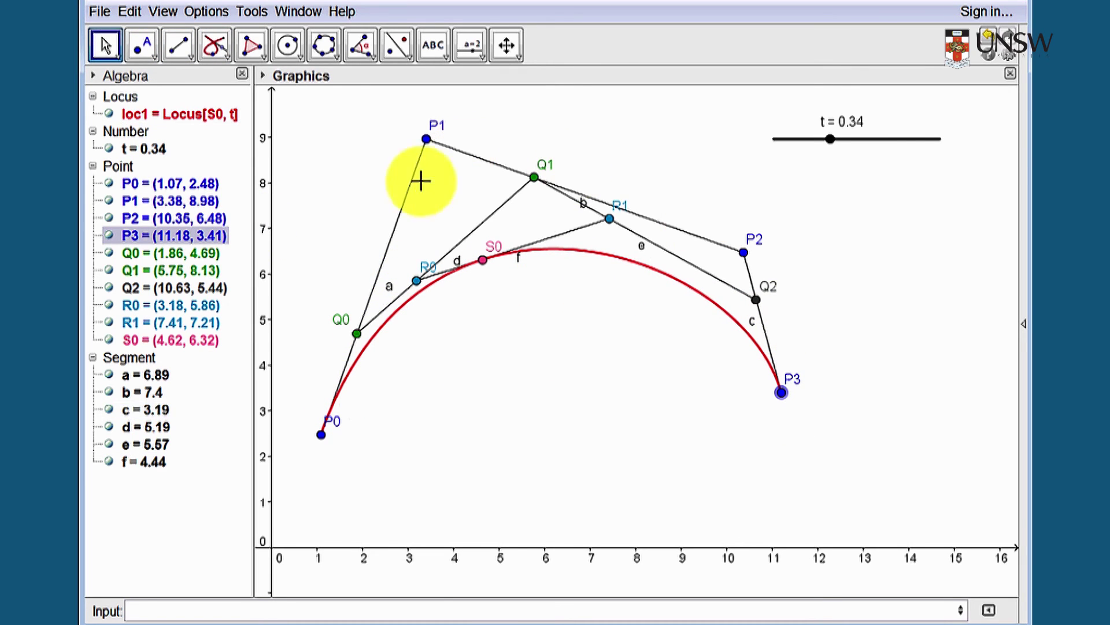
drag(781, 393, 870, 426)
drag(744, 252, 768, 158)
drag(426, 141, 748, 573)
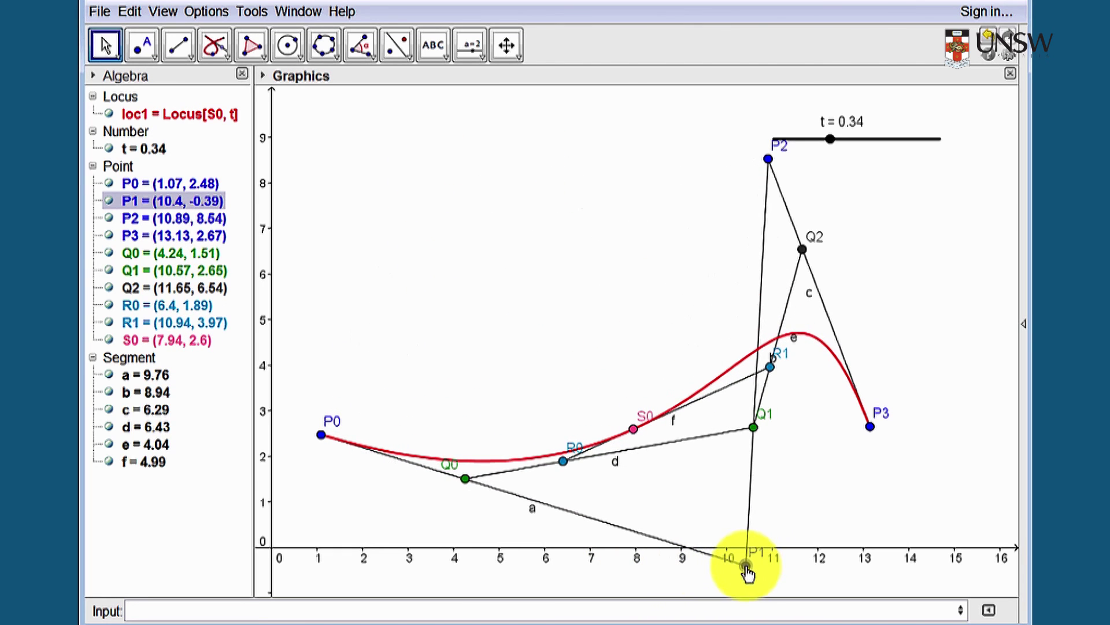
drag(870, 426, 954, 374)
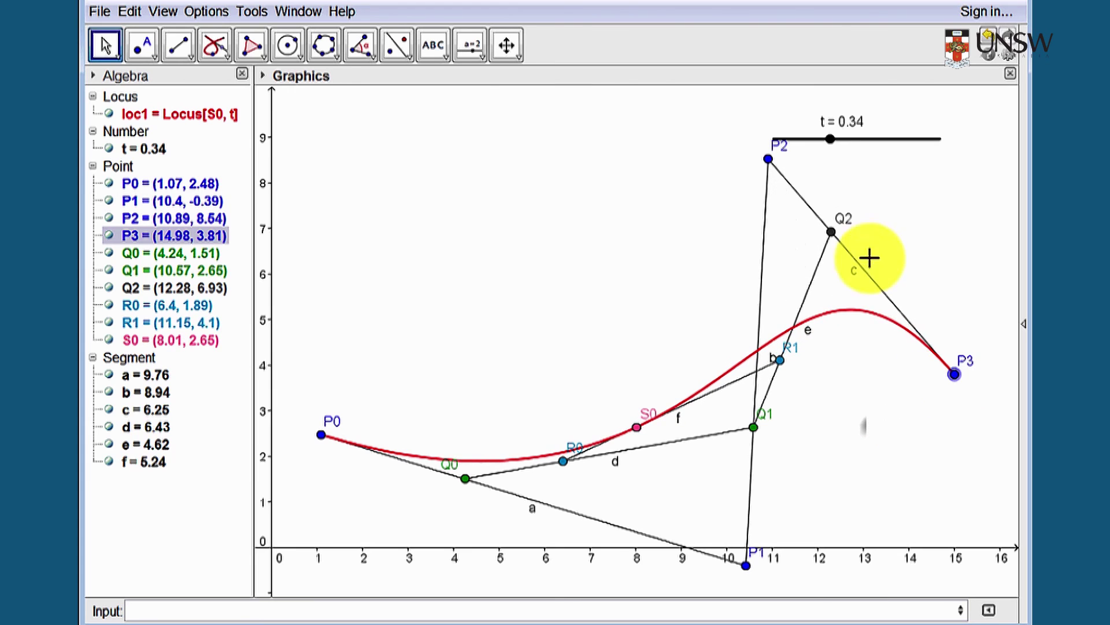
drag(768, 159, 651, 115)
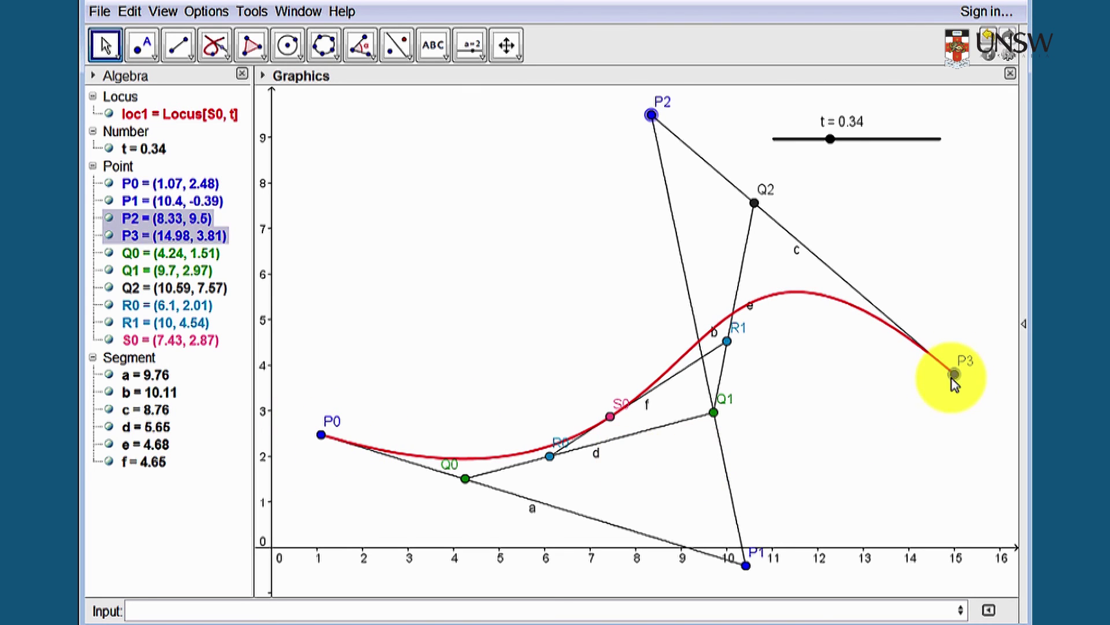
Step: Move P1 to about (3.49, 7.85), P2 to about (9.13, 8.39) and P3 to about (10.78, 1.61) to shape the curve into an arch
drag(746, 565, 651, 469)
drag(597, 431, 431, 190)
drag(658, 123, 694, 173)
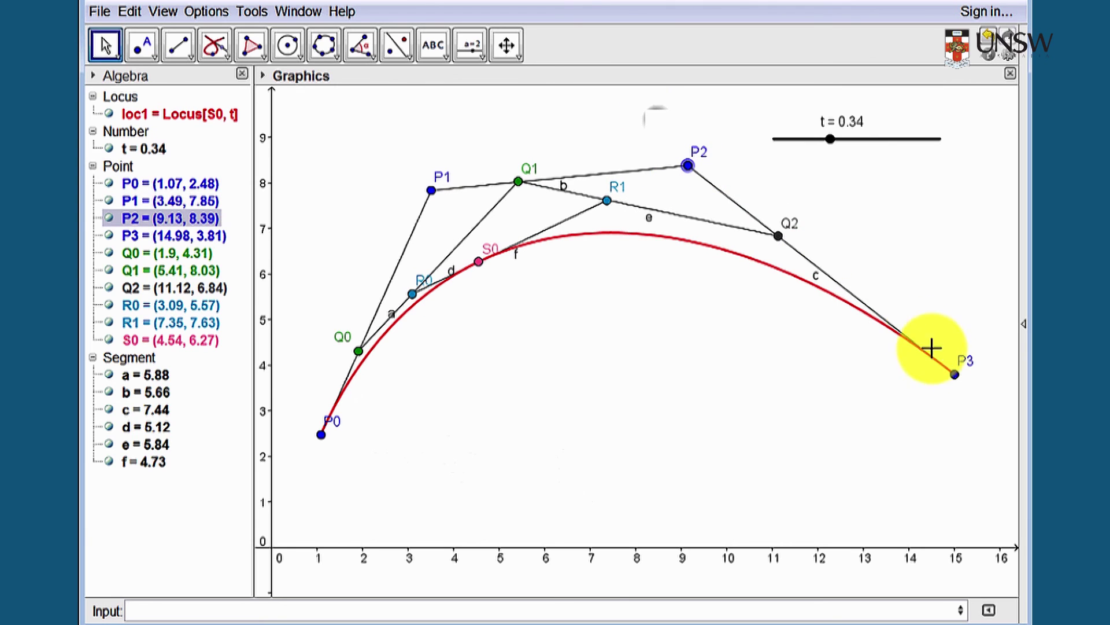
drag(955, 375, 763, 476)
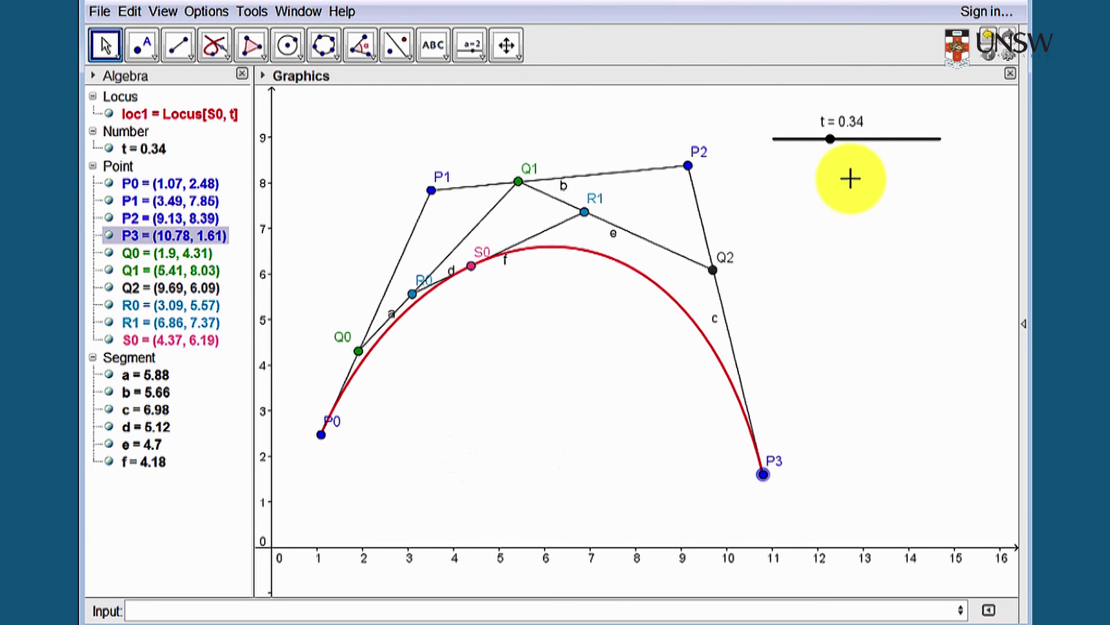
Step: Animate slider t starting from 0.53 and move control point P2 to about (4.93, 0.45) while the animation runs
click(831, 142)
drag(831, 147, 857, 161)
right_click(861, 140)
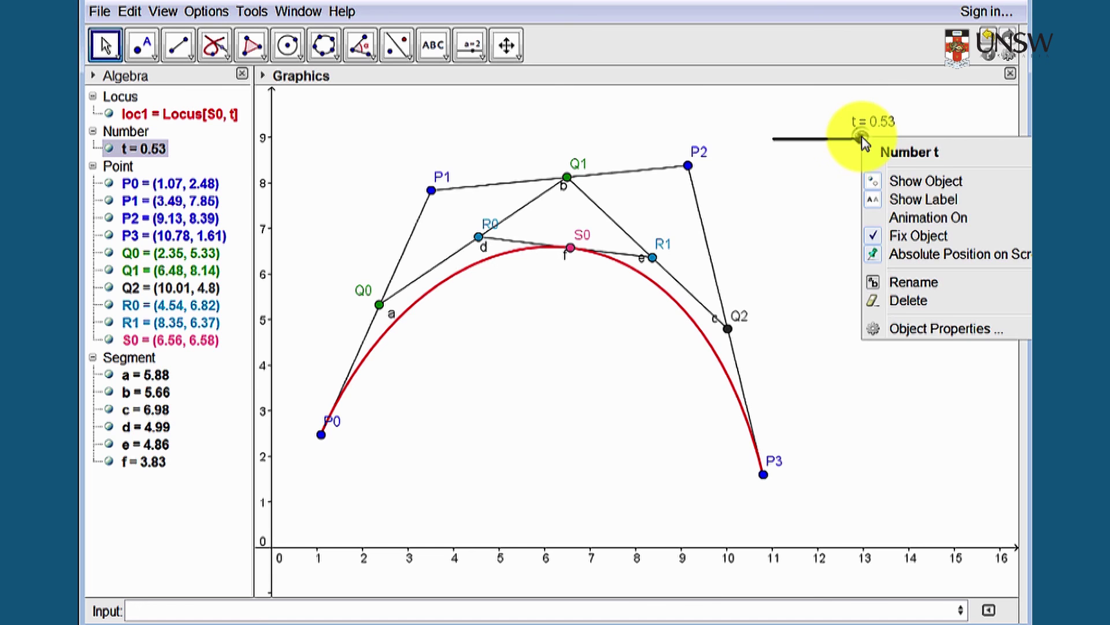
click(912, 219)
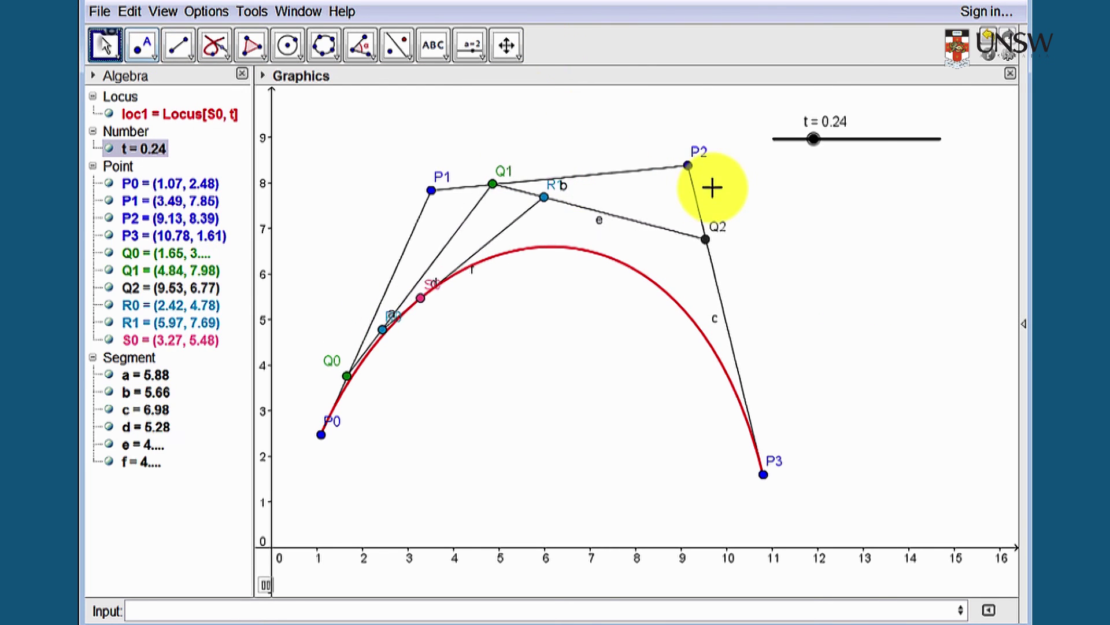
drag(688, 166, 497, 528)
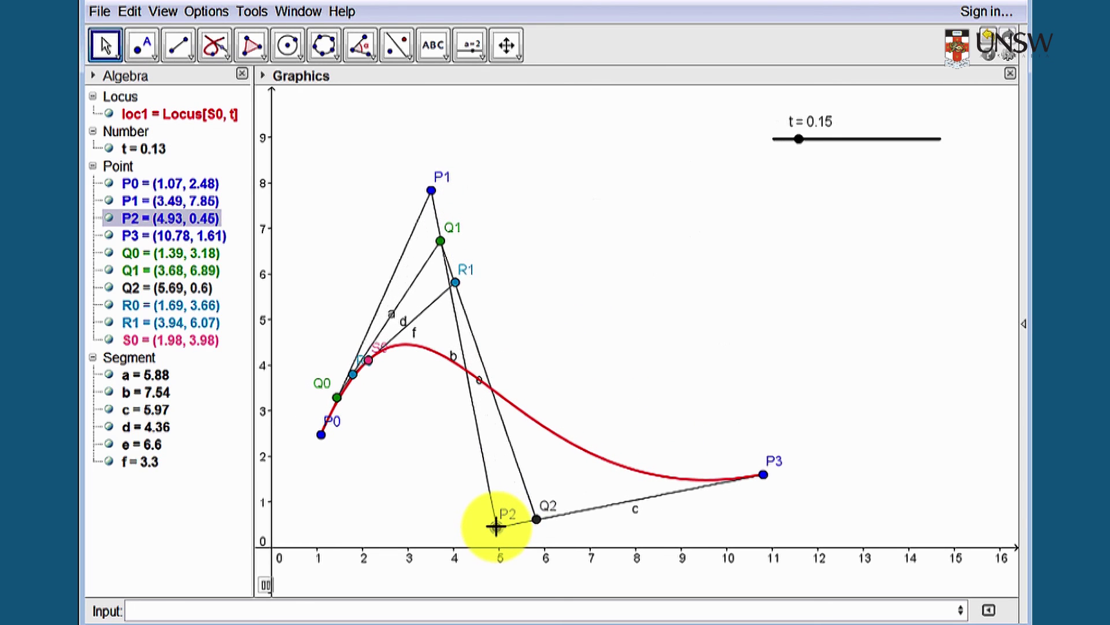